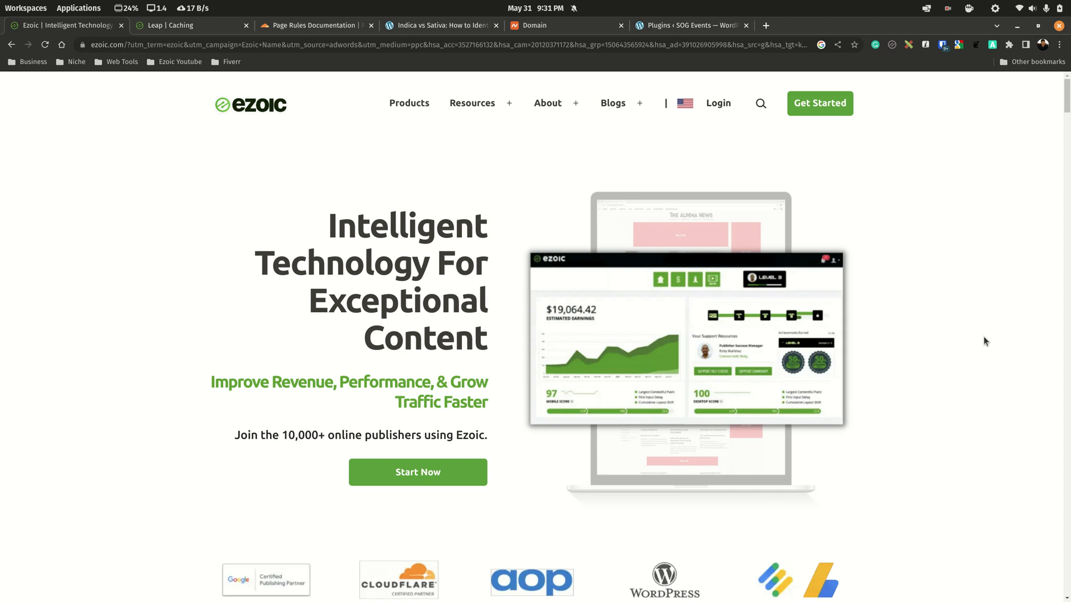
# Step: Switch to Namecheap and open the domain management page for seaofgreenevents.com from the account dashboard
pyautogui.click(446, 26)
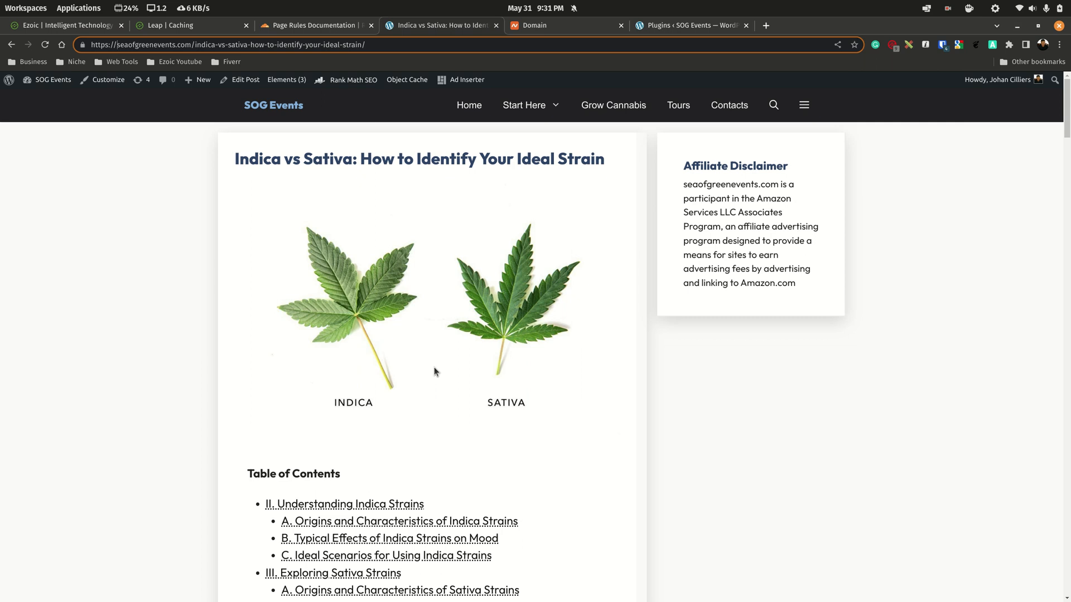
pyautogui.click(580, 25)
pyautogui.scroll(1, 244, 355)
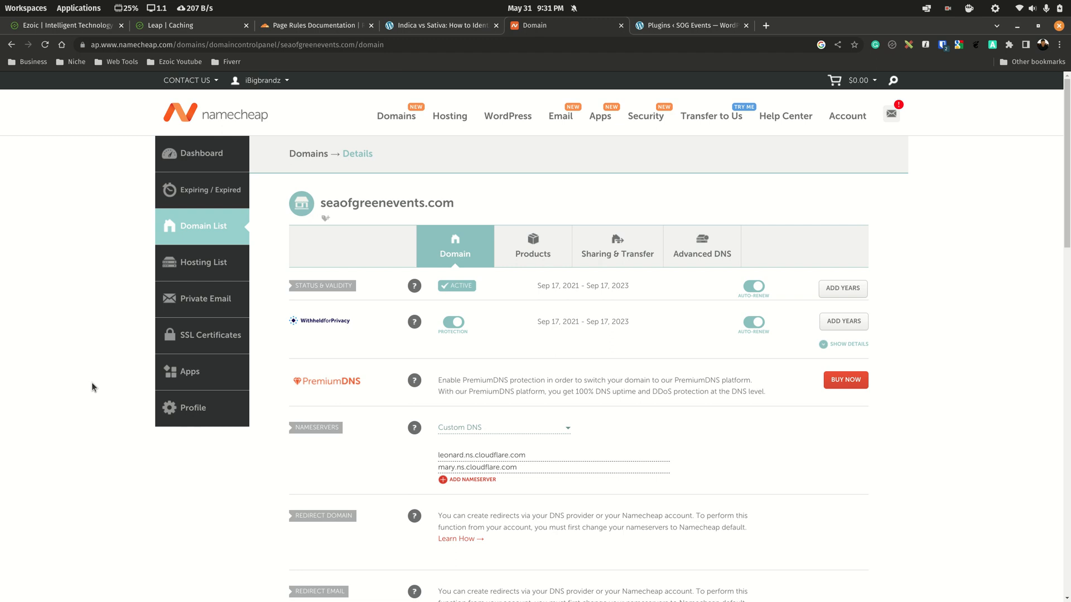
pyautogui.click(222, 118)
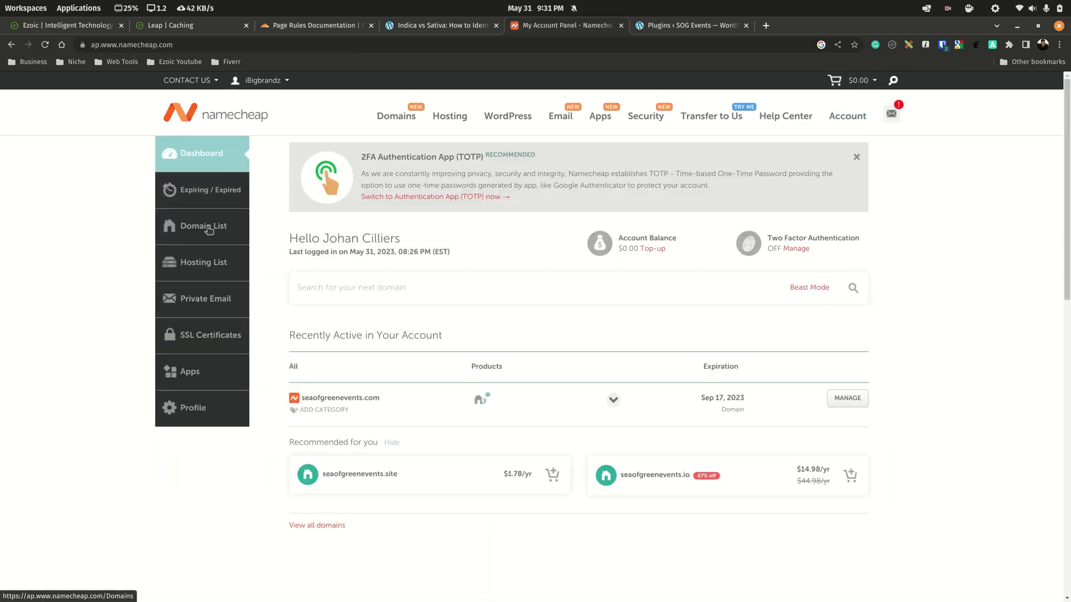
pyautogui.click(846, 405)
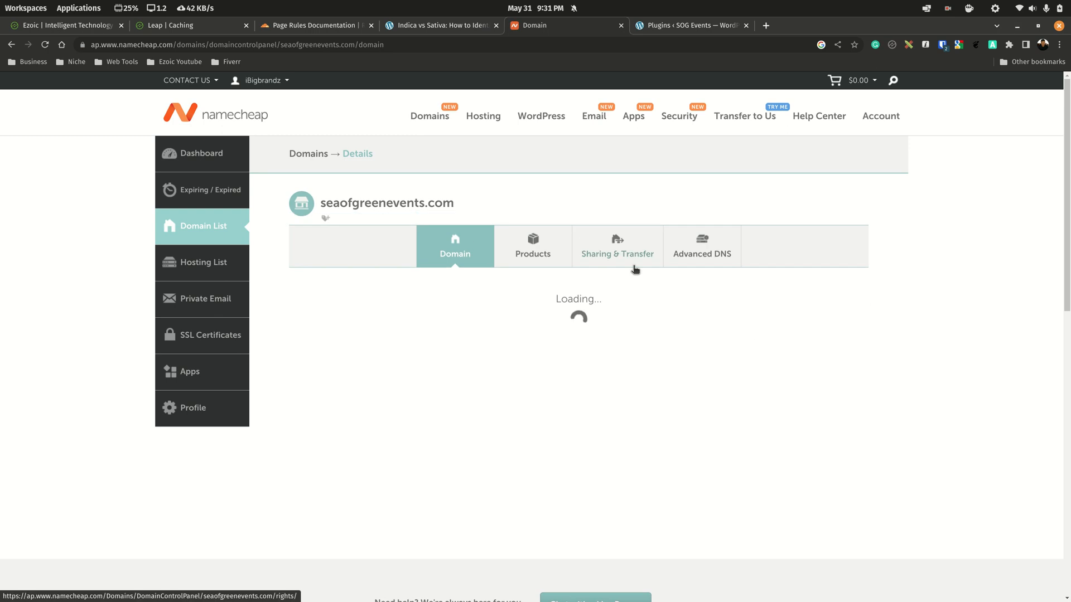
# Step: Examine the Custom DNS nameserver entries of seaofgreenevents.com and highlight the first one
pyautogui.scroll(-3, 532, 249)
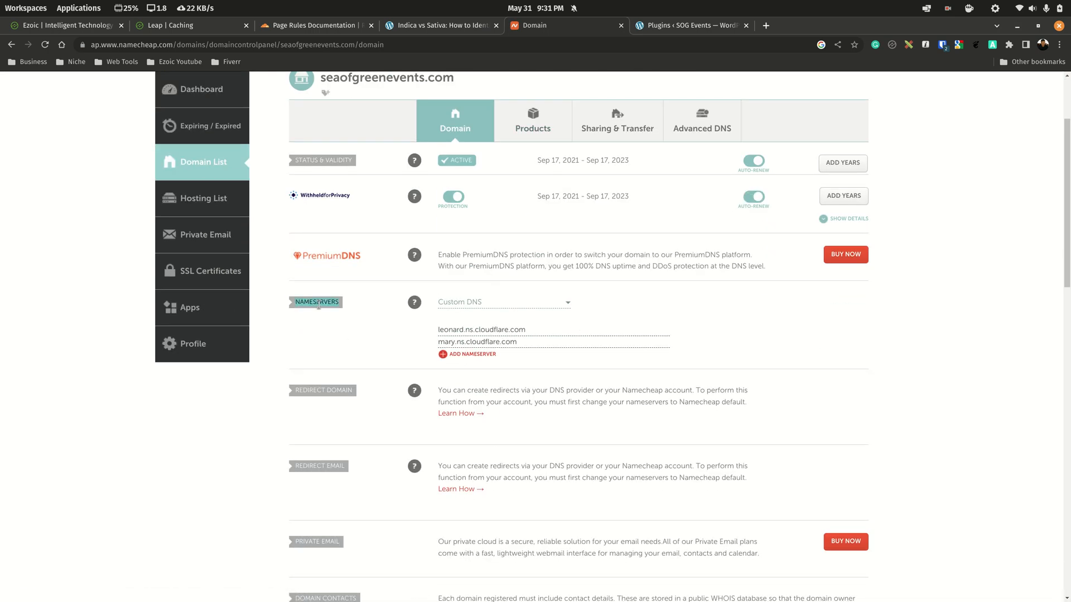
pyautogui.click(493, 305)
pyautogui.click(369, 343)
pyautogui.moveTo(526, 330); pyautogui.dragTo(437, 330)
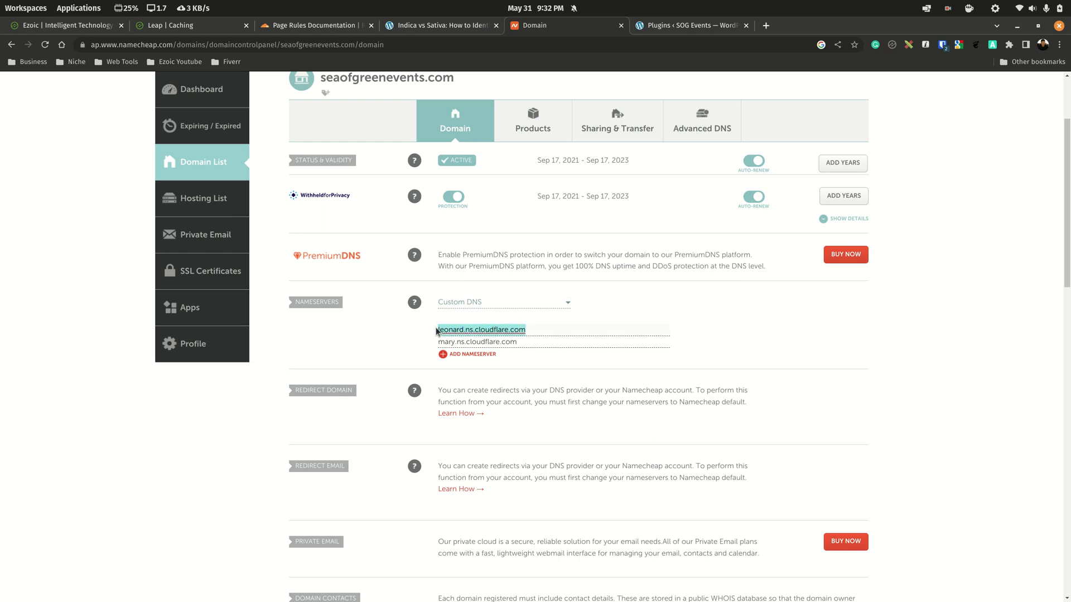
# Step: Switch to the Cloudflare account's website list and add abcd55.com as a new site
pyautogui.moveTo(312, 25); pyautogui.dragTo(415, 26)
pyautogui.click(13, 115)
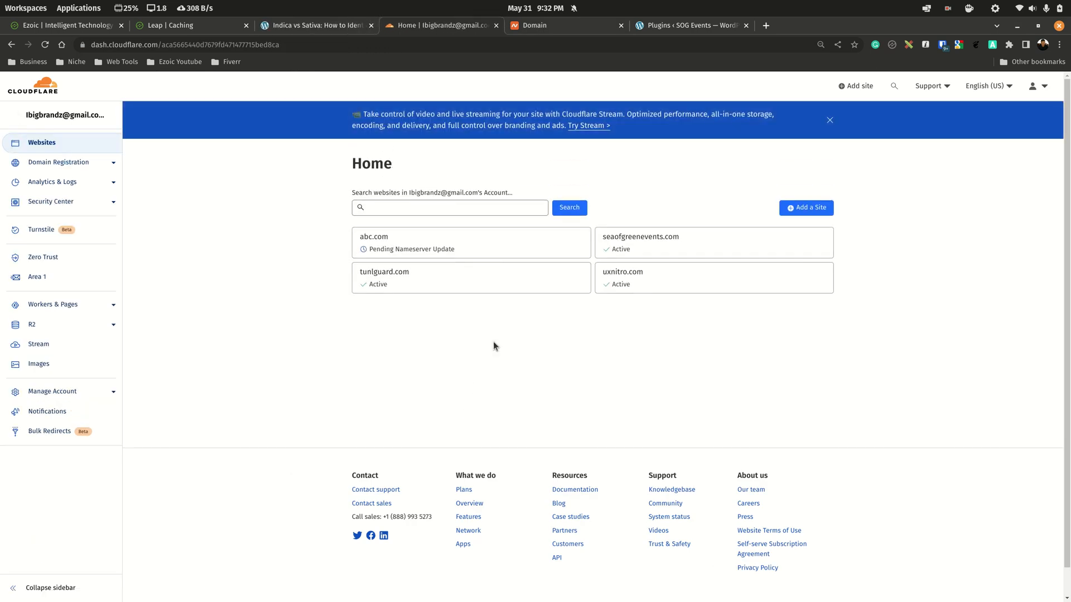
pyautogui.click(806, 206)
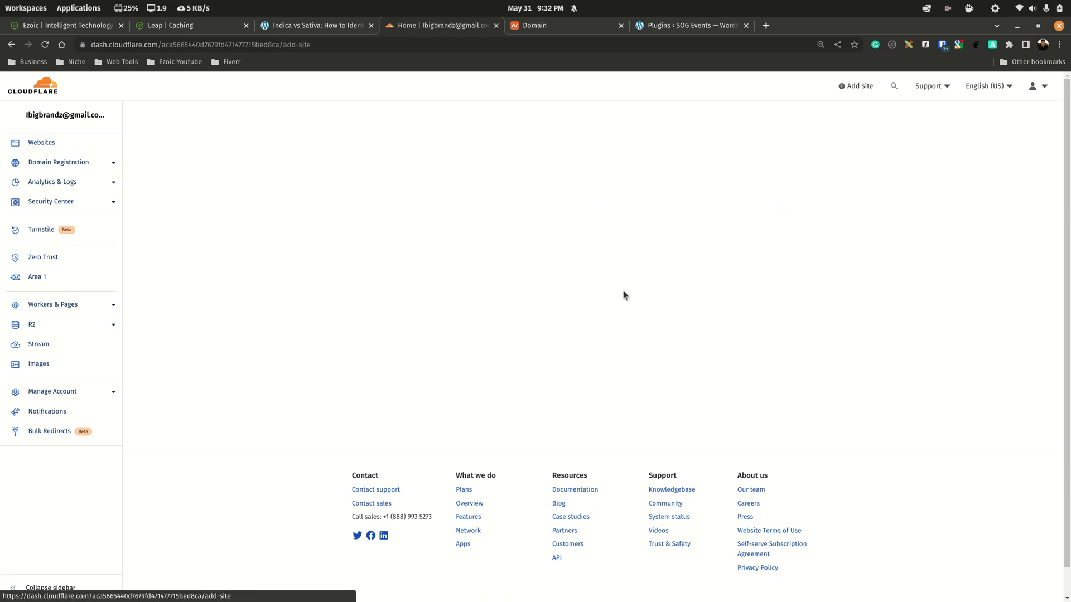
pyautogui.click(343, 163)
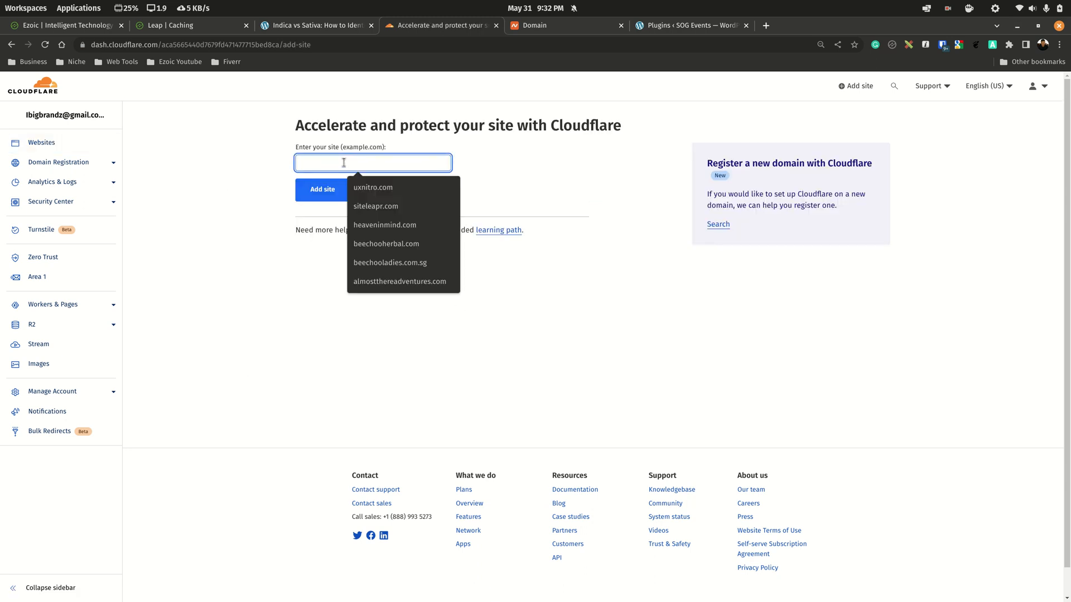
pyautogui.write('abc')
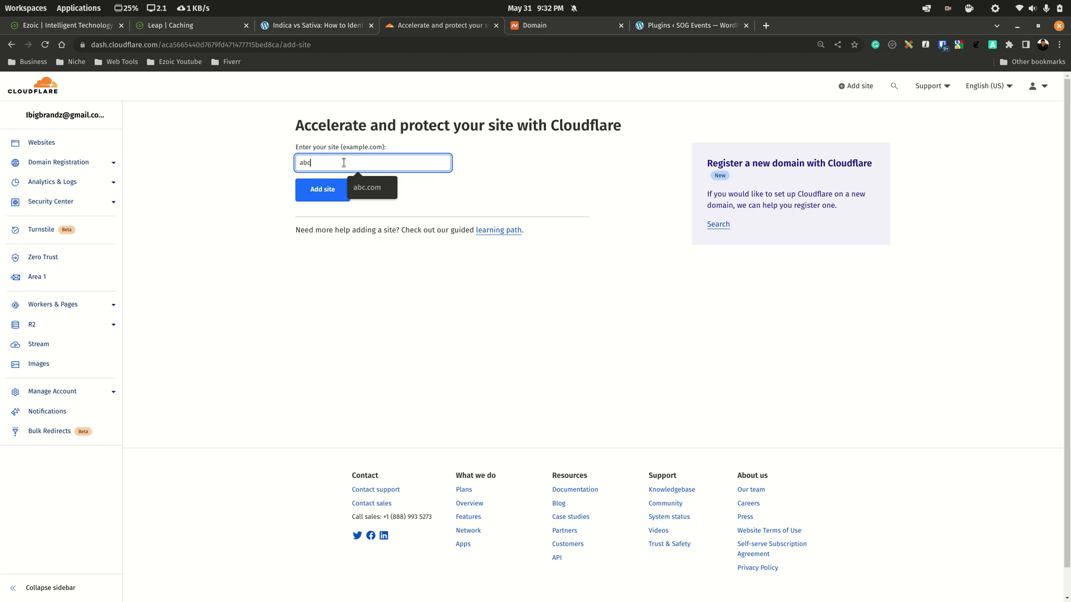
pyautogui.write('d.com')
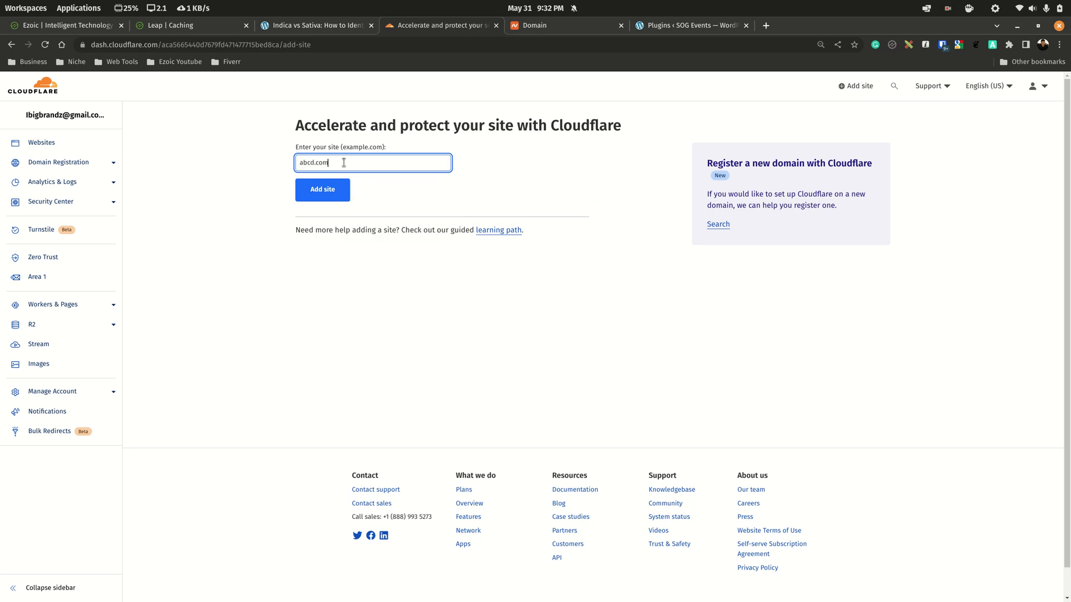
pyautogui.click(314, 163)
pyautogui.write('55')
pyautogui.press('Return')
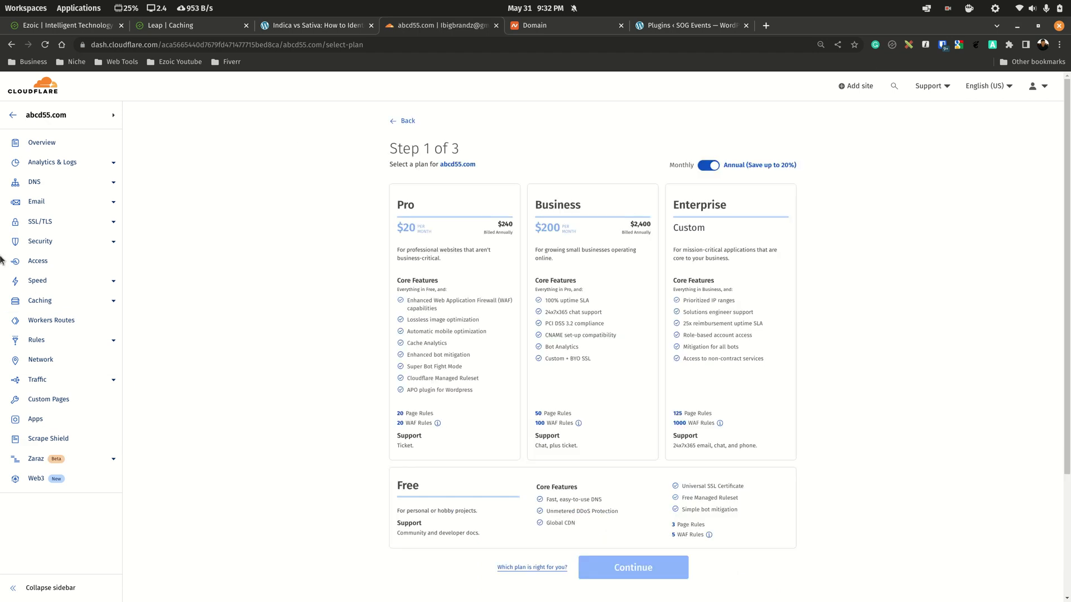
# Step: Choose the Free plan for abcd55.com and accept the scanned DNS records
pyautogui.scroll(-3, 442, 417)
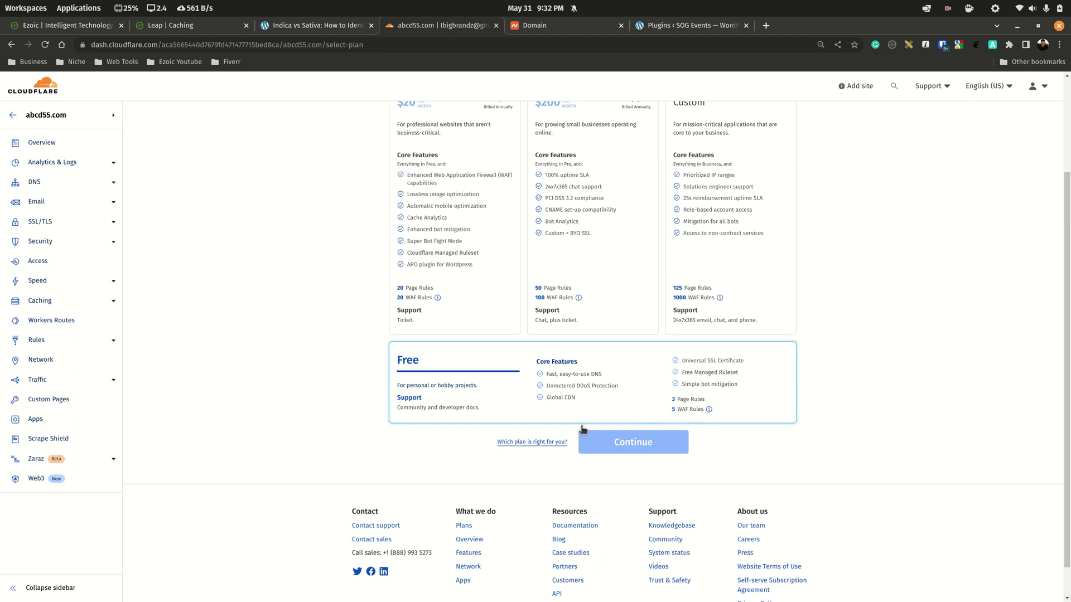
pyautogui.click(431, 368)
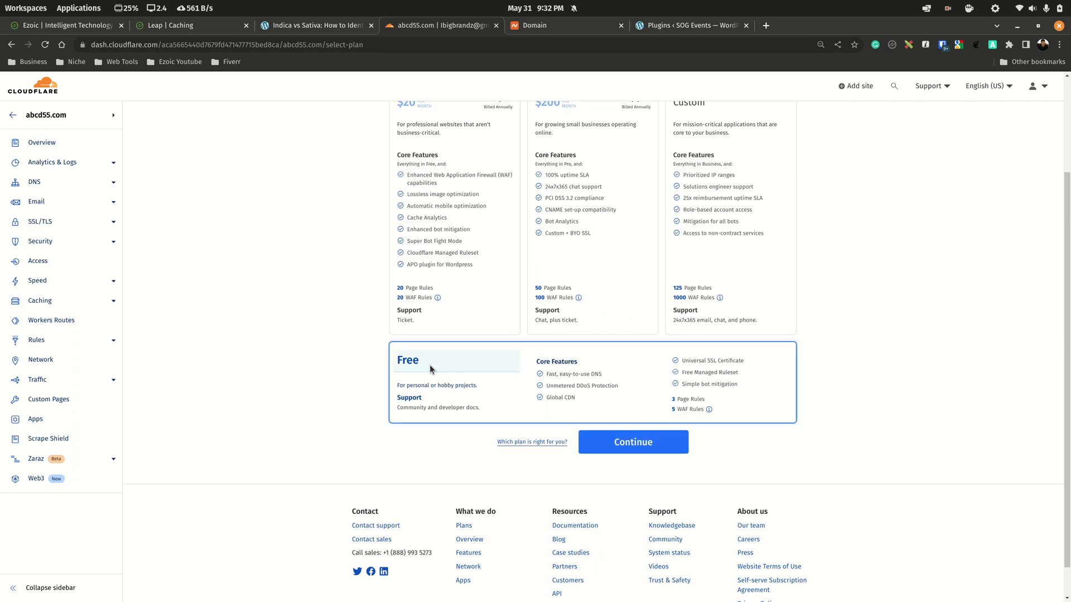
pyautogui.click(621, 443)
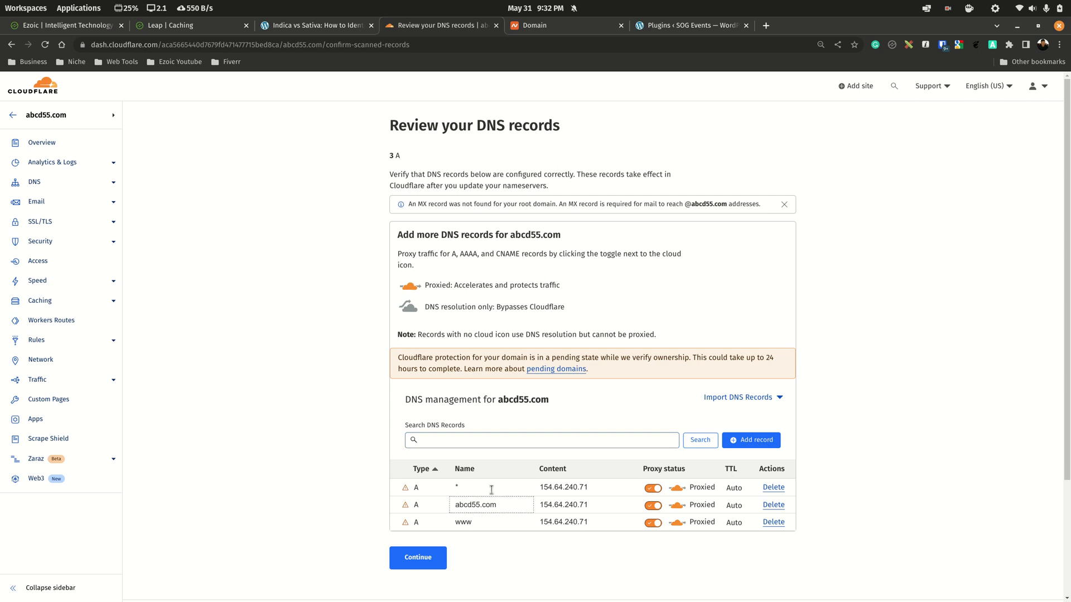
pyautogui.scroll(-2, 497, 404)
pyautogui.scroll(-2, 499, 474)
pyautogui.click(433, 432)
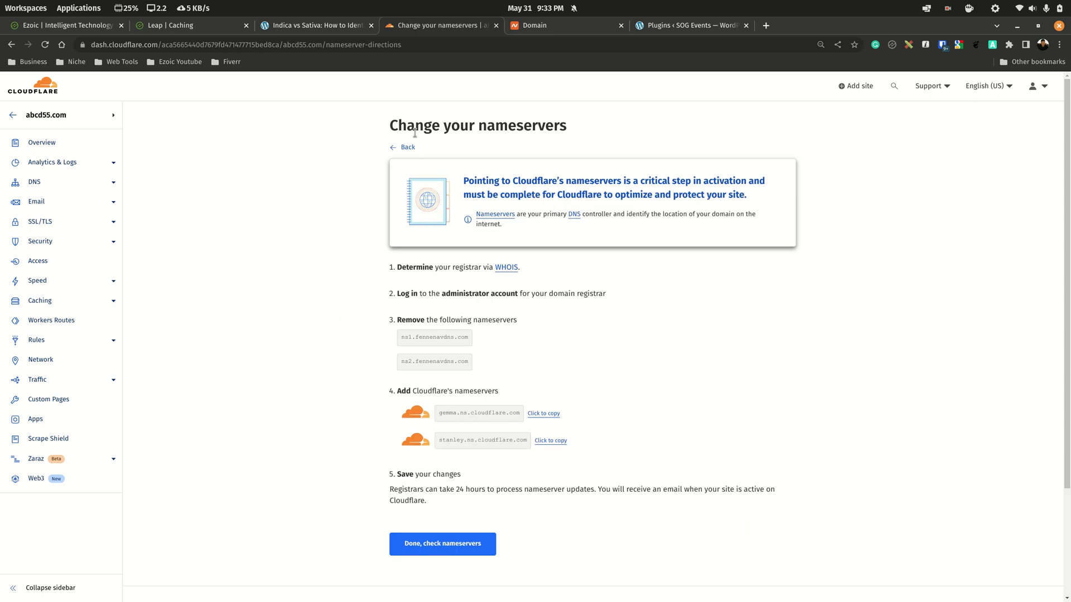
# Step: Review which nameservers to replace for abcd55.com, proceed past the nameserver instructions and postpone the quick start guide
pyautogui.moveTo(399, 126); pyautogui.dragTo(573, 134)
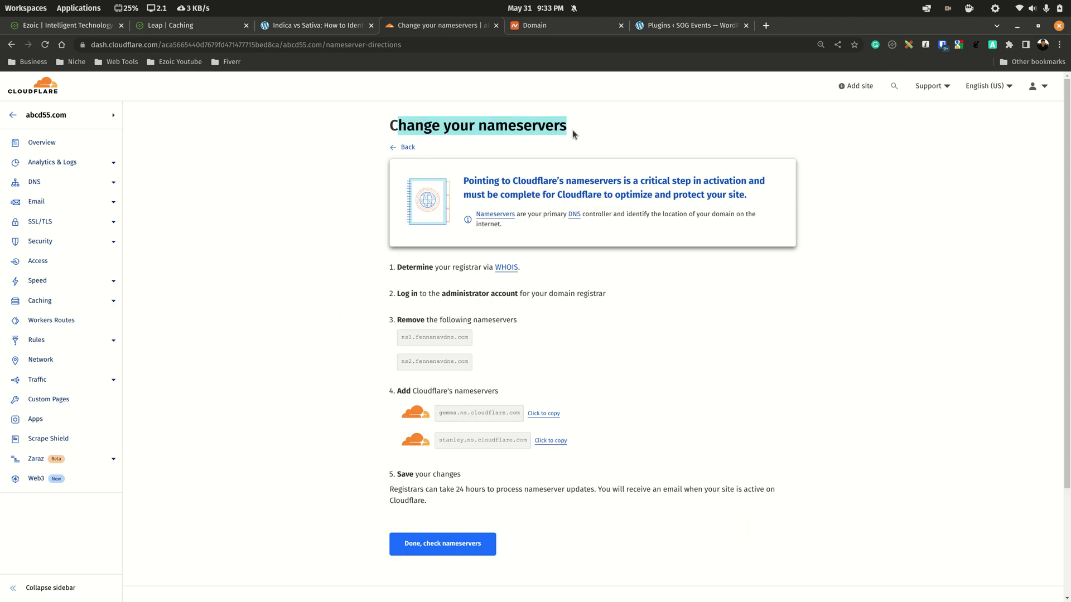
pyautogui.moveTo(402, 338); pyautogui.dragTo(475, 342)
pyautogui.click(442, 415)
pyautogui.doubleClick(518, 414)
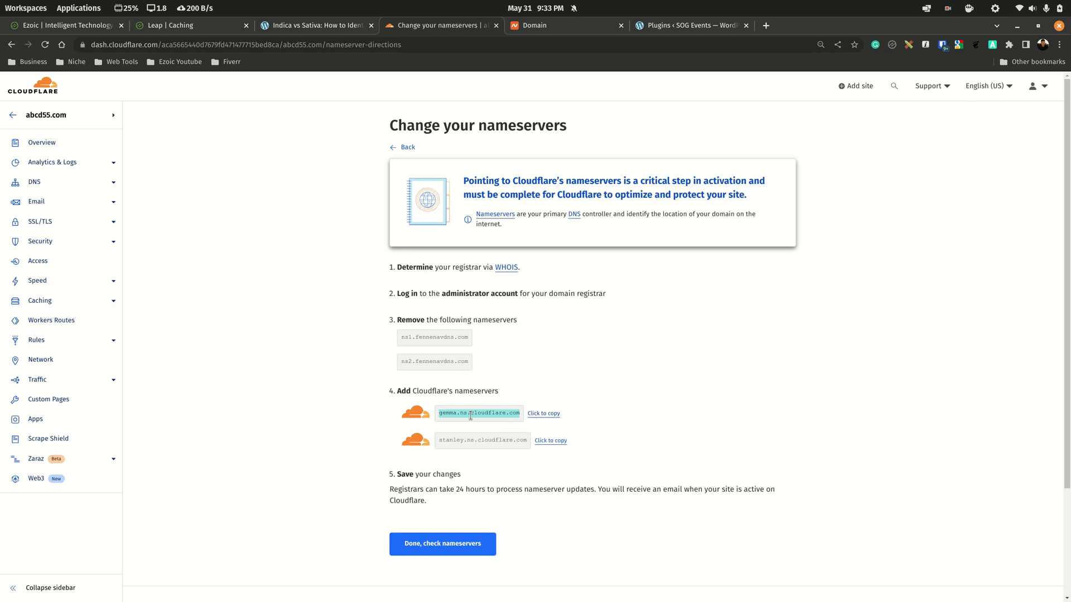
pyautogui.click(435, 552)
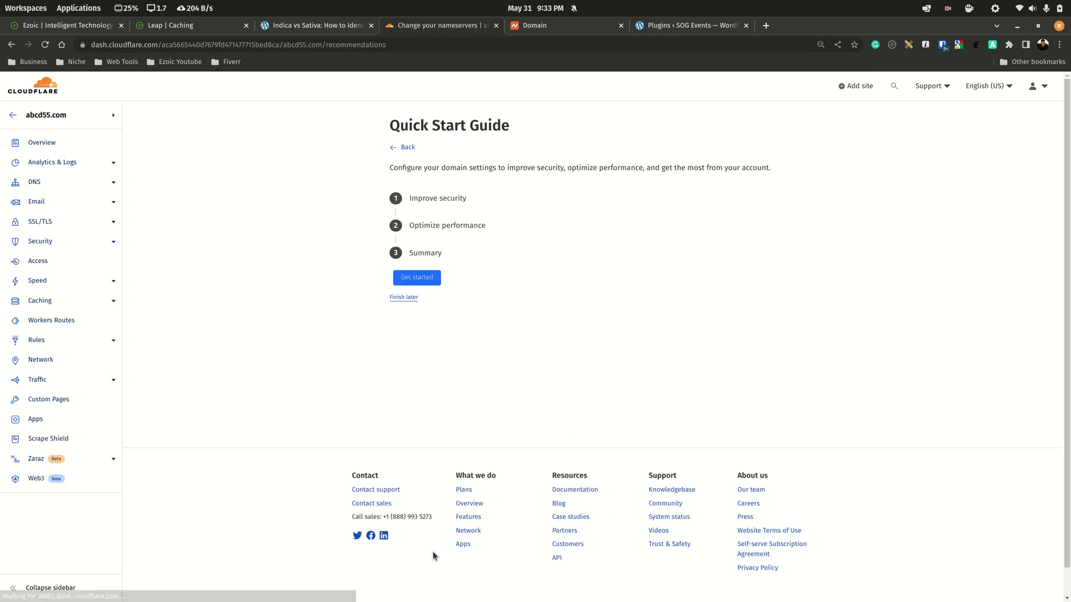
pyautogui.click(399, 299)
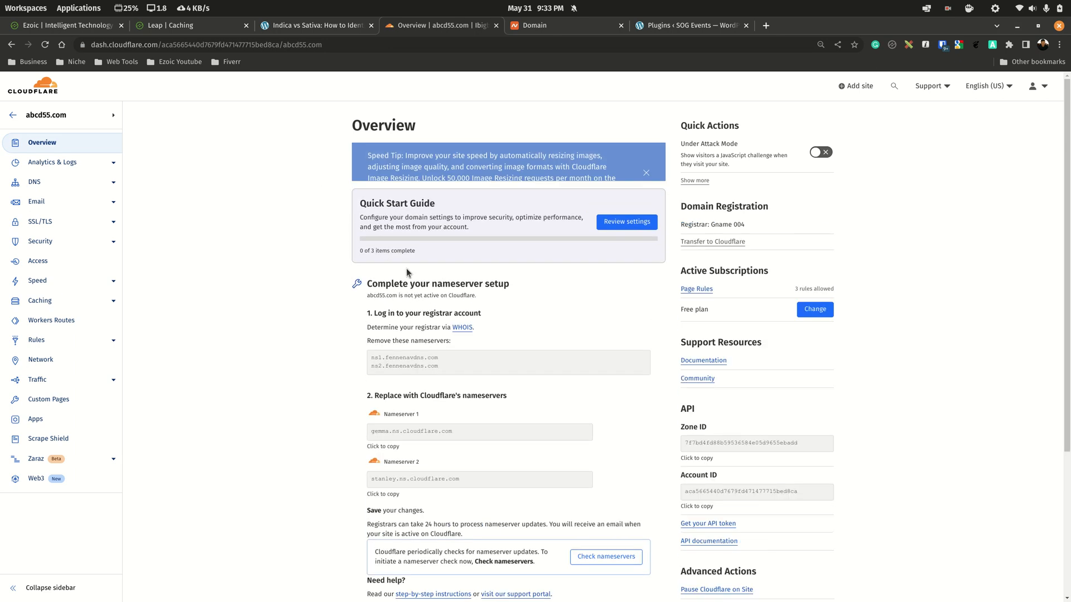
# Step: Return to the website list and open the DNS records of seaofgreenevents.com
pyautogui.click(13, 115)
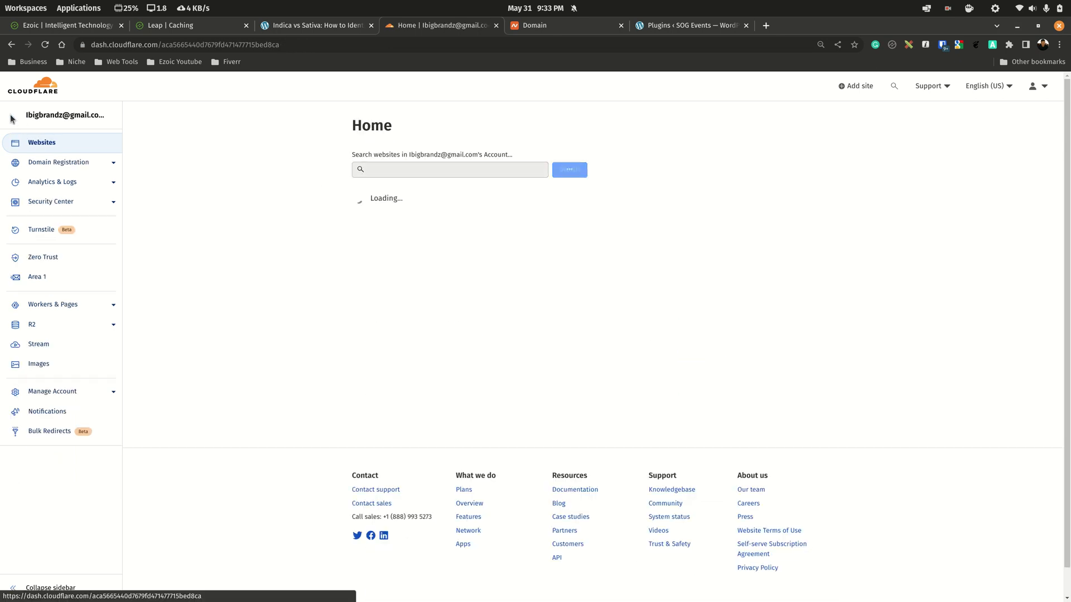
pyautogui.click(397, 275)
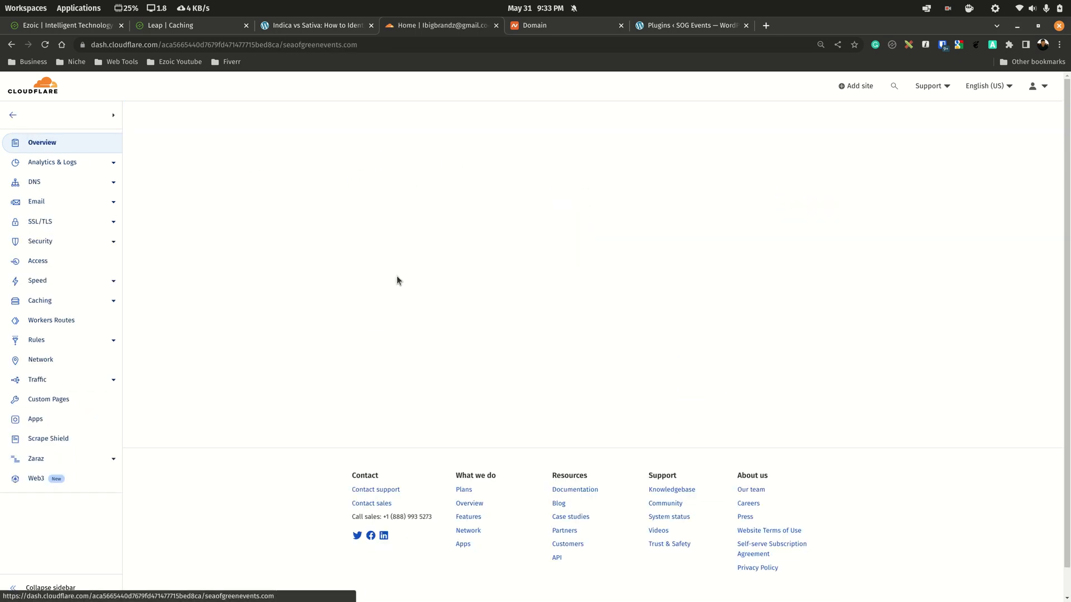
pyautogui.scroll(-2, 455, 215)
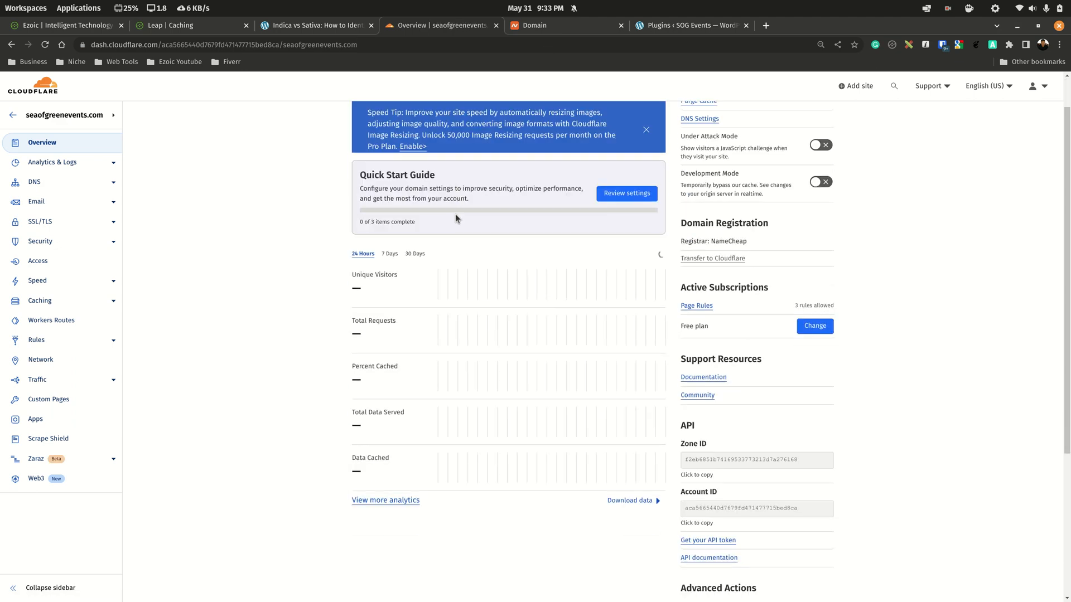
pyautogui.scroll(-4, 92, 257)
pyautogui.scroll(5, 86, 173)
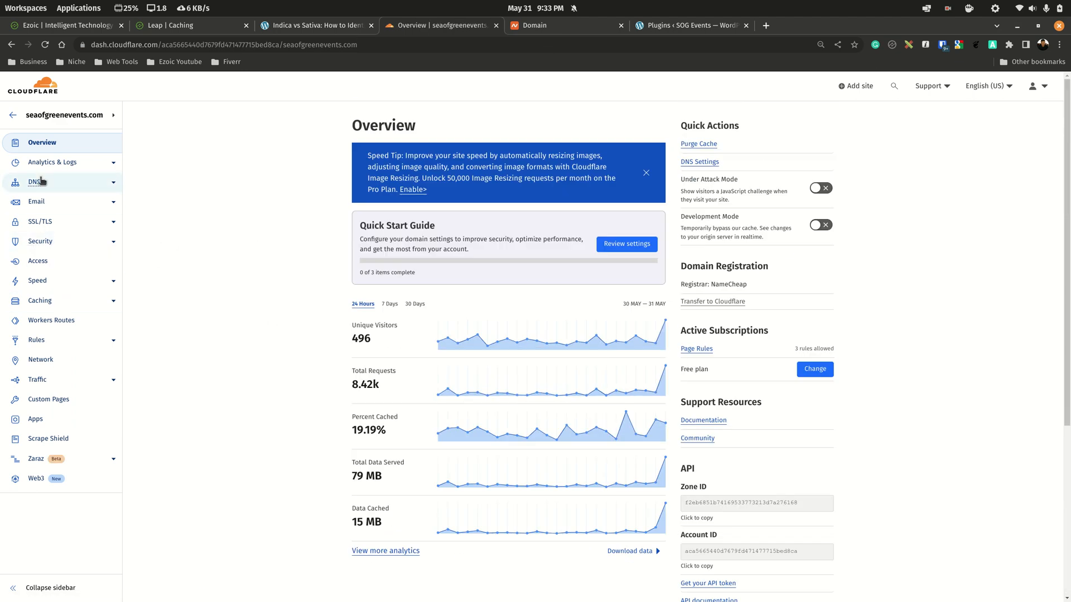
pyautogui.click(37, 182)
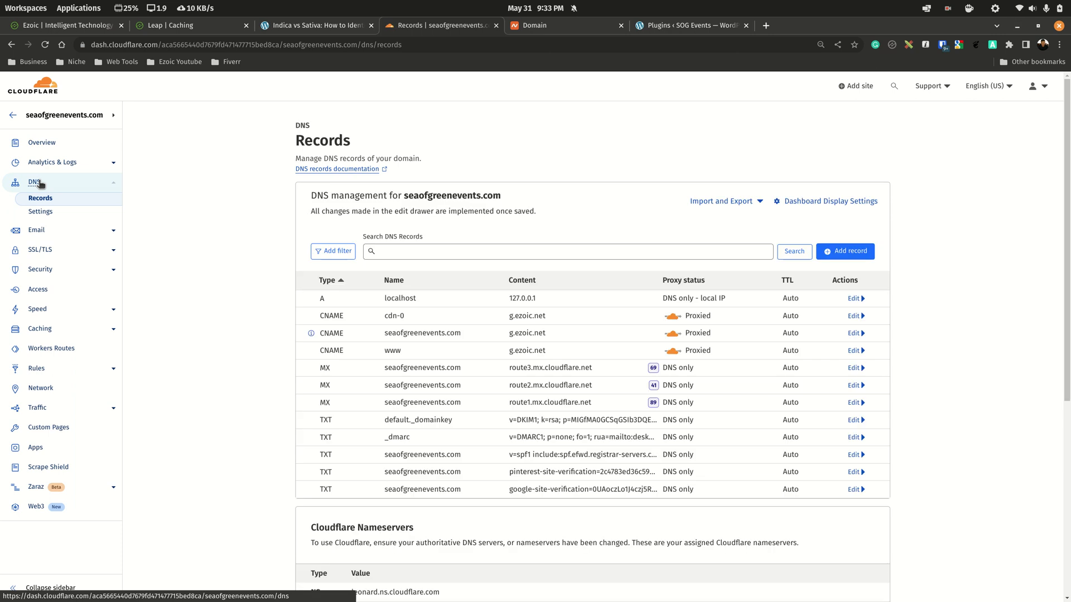
# Step: Copy the first assigned Cloudflare nameserver, leonard.ns.cloudflare.com, from the DNS page of seaofgreenevents.com
pyautogui.scroll(-5, 660, 313)
pyautogui.moveTo(434, 273); pyautogui.dragTo(336, 273)
pyautogui.rightClick(380, 259)
pyautogui.click(359, 278)
pyautogui.moveTo(440, 278); pyautogui.dragTo(350, 274)
pyautogui.rightClick(363, 277)
pyautogui.click(384, 281)
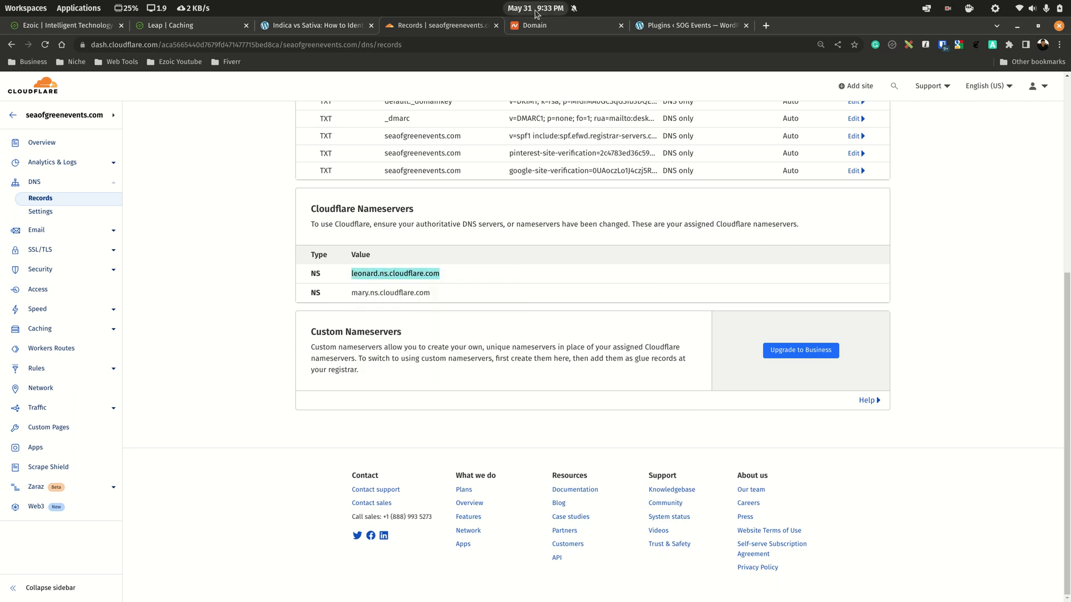
# Step: Compare the Namecheap nameserver entries of seaofgreenevents.com with the domain's DNS records and nameservers in Cloudflare
pyautogui.click(534, 25)
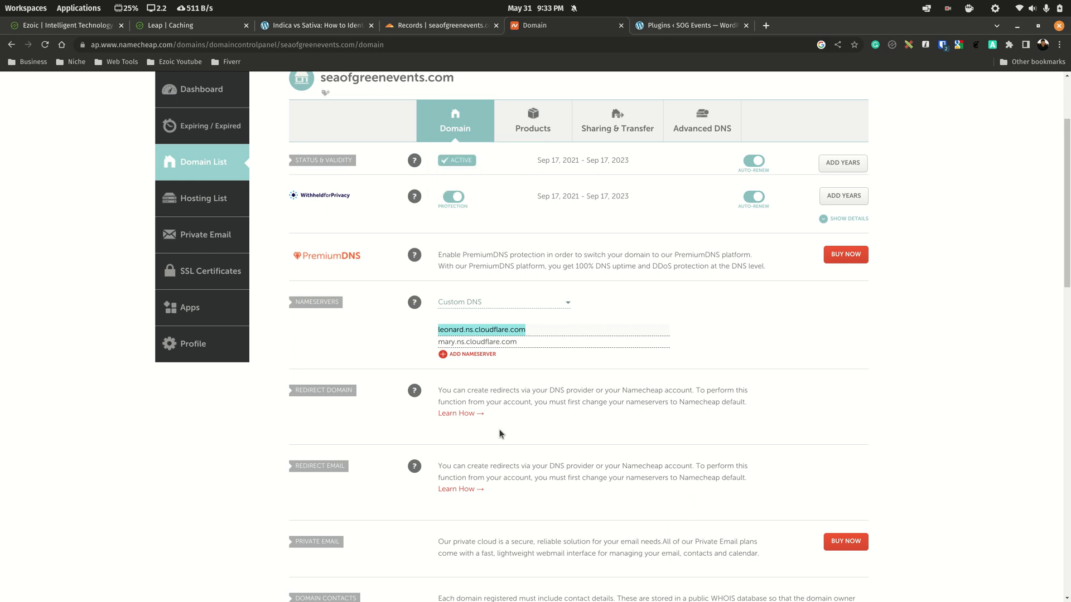
pyautogui.scroll(-5, 558, 439)
pyautogui.scroll(7, 558, 473)
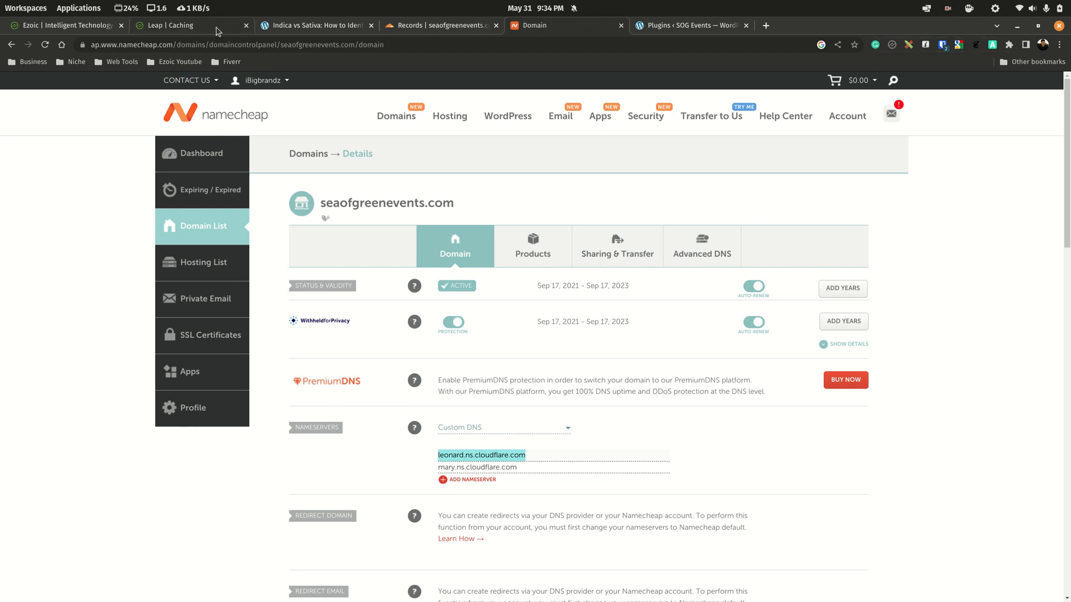
pyautogui.click(439, 25)
pyautogui.scroll(5, 779, 293)
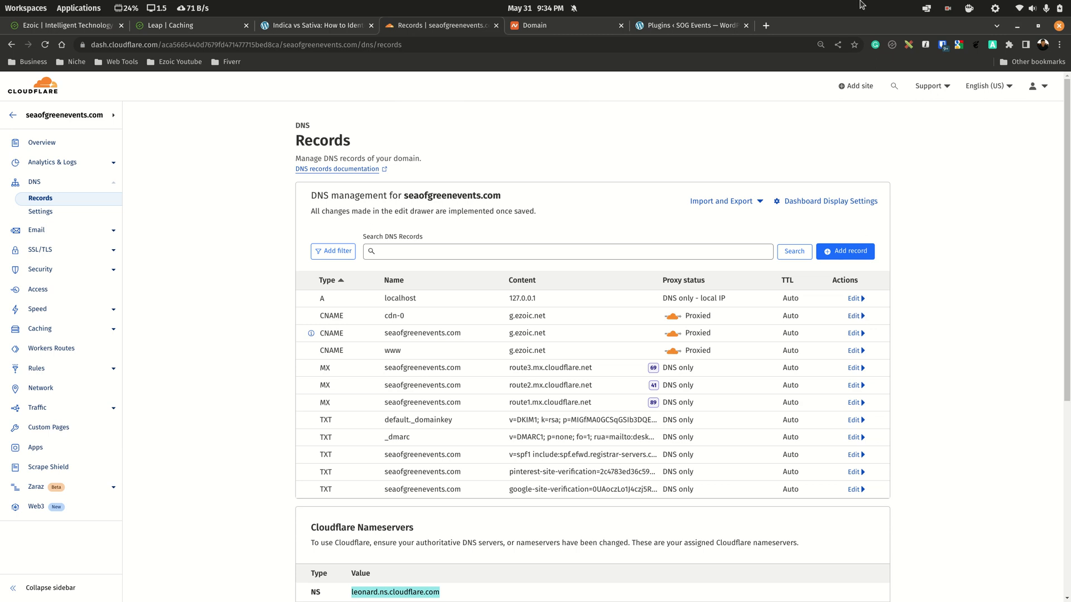
pyautogui.click(579, 29)
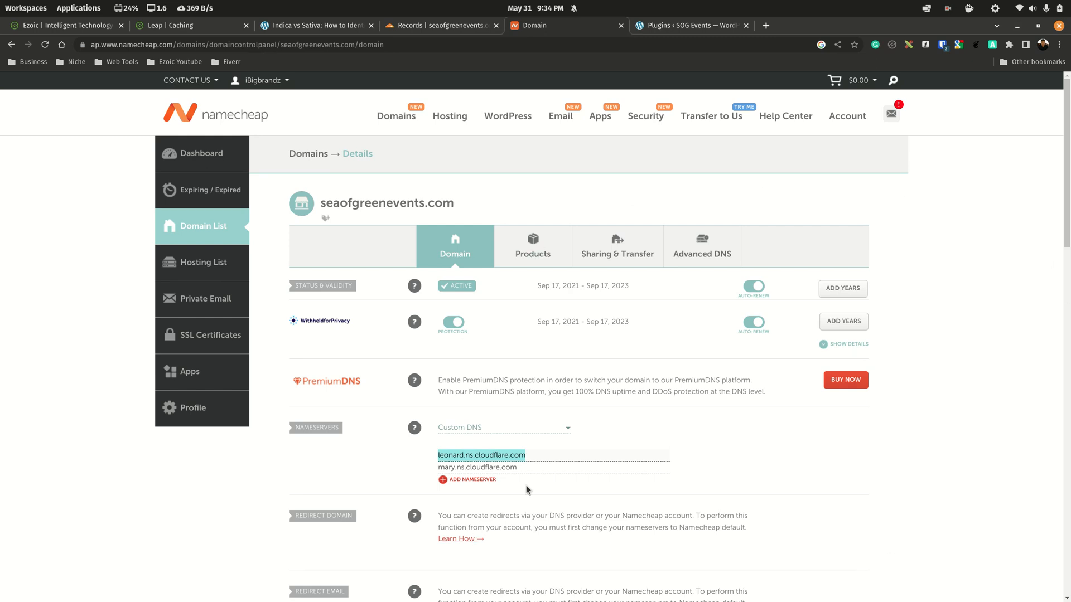
pyautogui.click(455, 31)
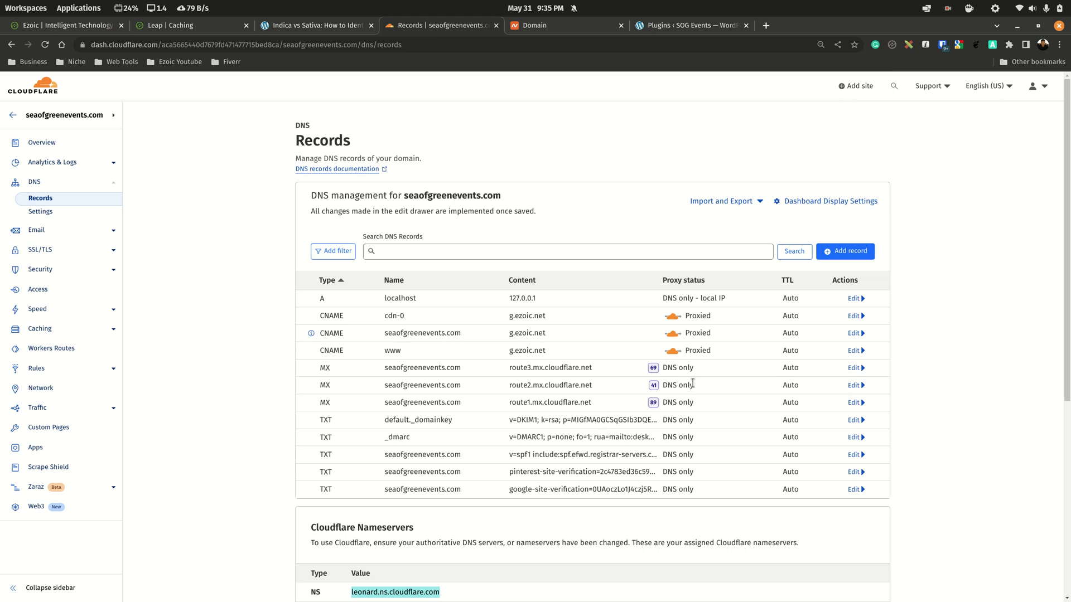
# Step: Switch to the Ezoic dashboard and open the site integration settings for seaofgreenevents.com
pyautogui.click(205, 28)
pyautogui.click(44, 90)
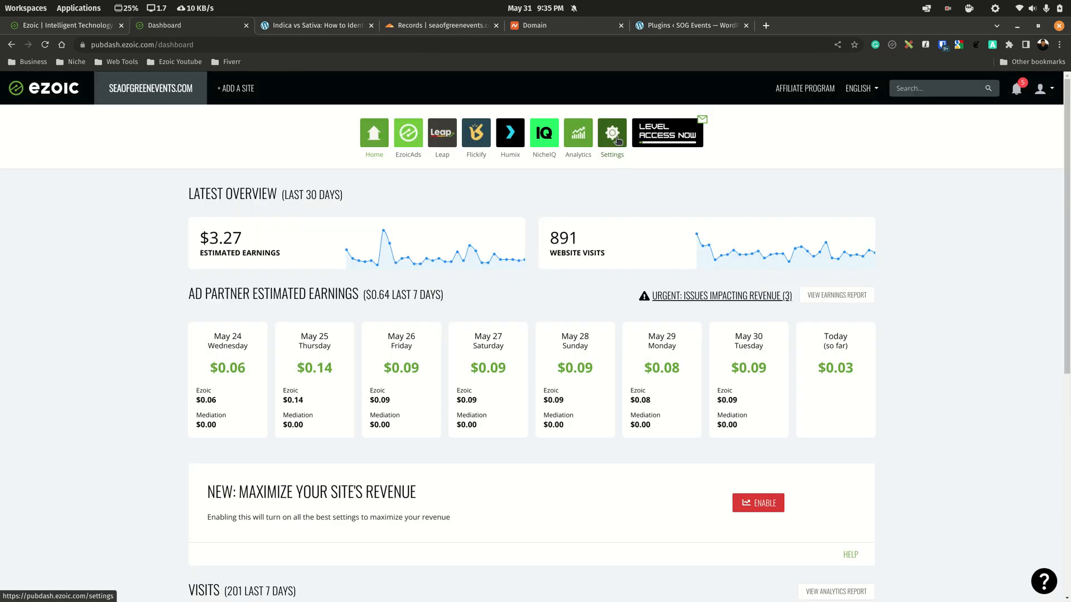
pyautogui.click(603, 144)
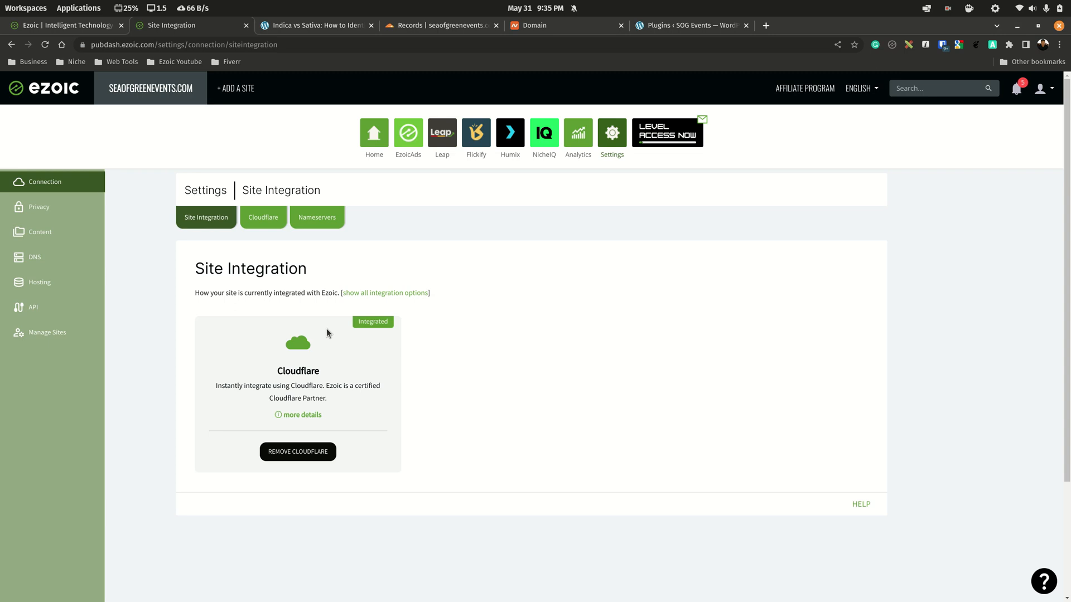
# Step: Return to the Ezoic dashboard and open the EzoicAds ad placeholders
pyautogui.click(49, 90)
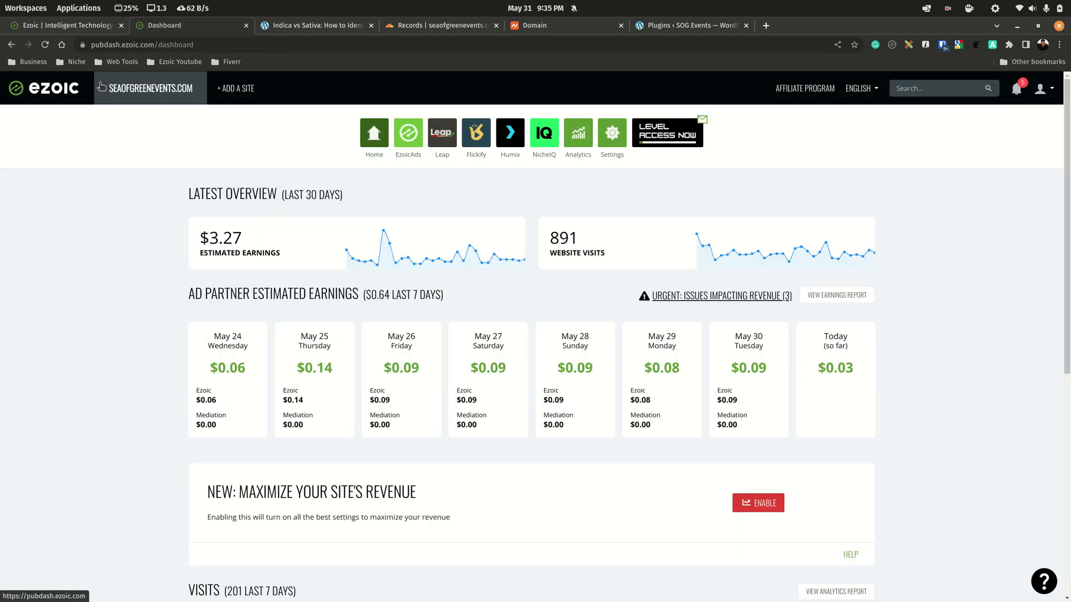
pyautogui.click(408, 138)
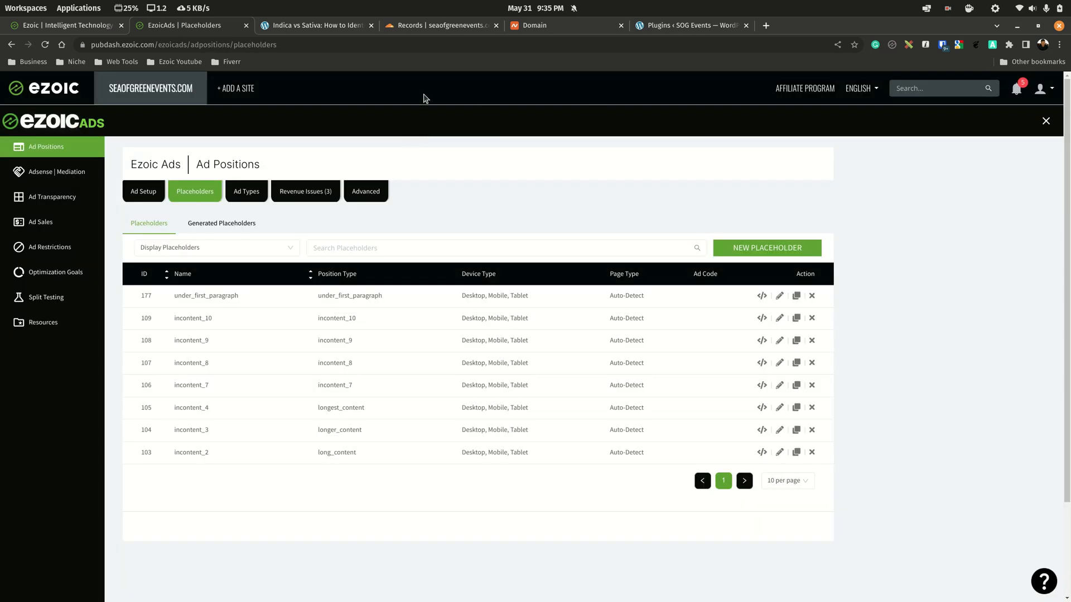
# Step: Check the Google Ad Manager MCM account and domain status in Ezoic's Ad Transparency section
pyautogui.click(47, 200)
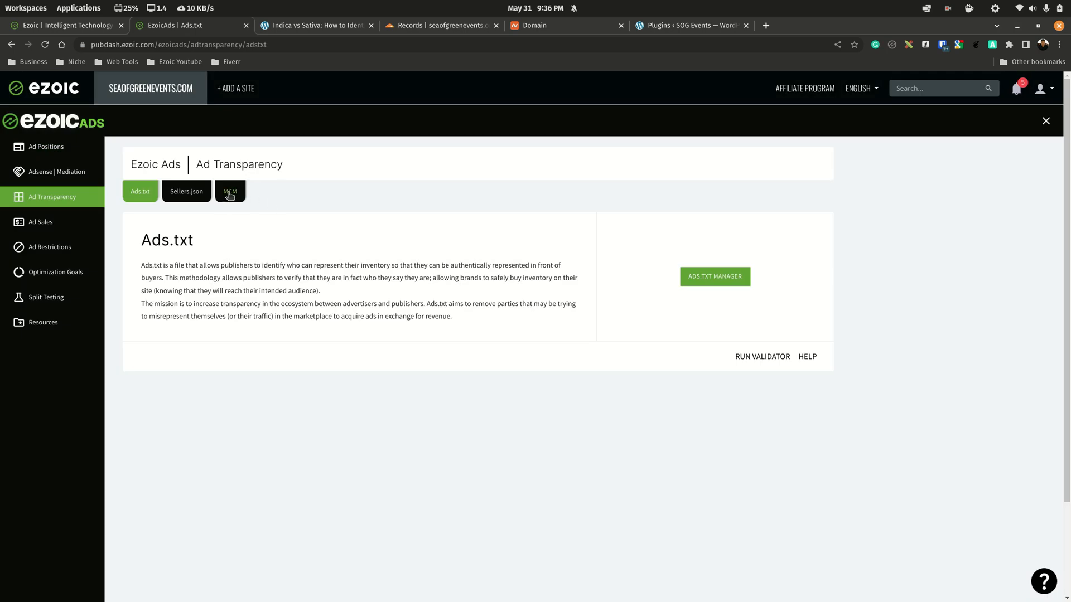
pyautogui.click(229, 193)
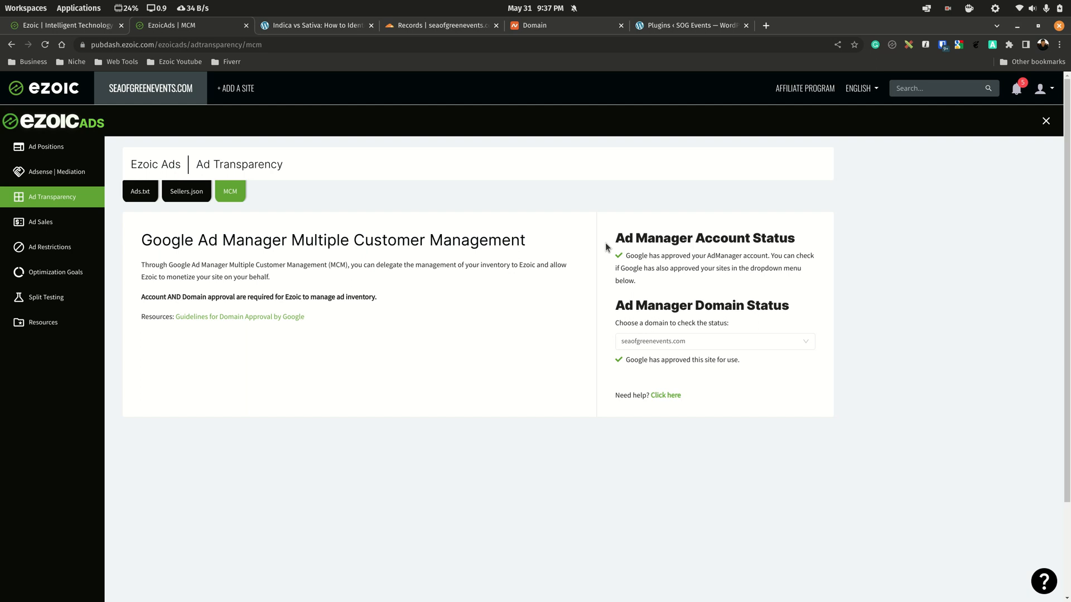
# Step: Switch to Cloudflare and review the SSL/TLS encryption mode and the SSL/TLS Recommender setting of seaofgreenevents.com
pyautogui.click(434, 28)
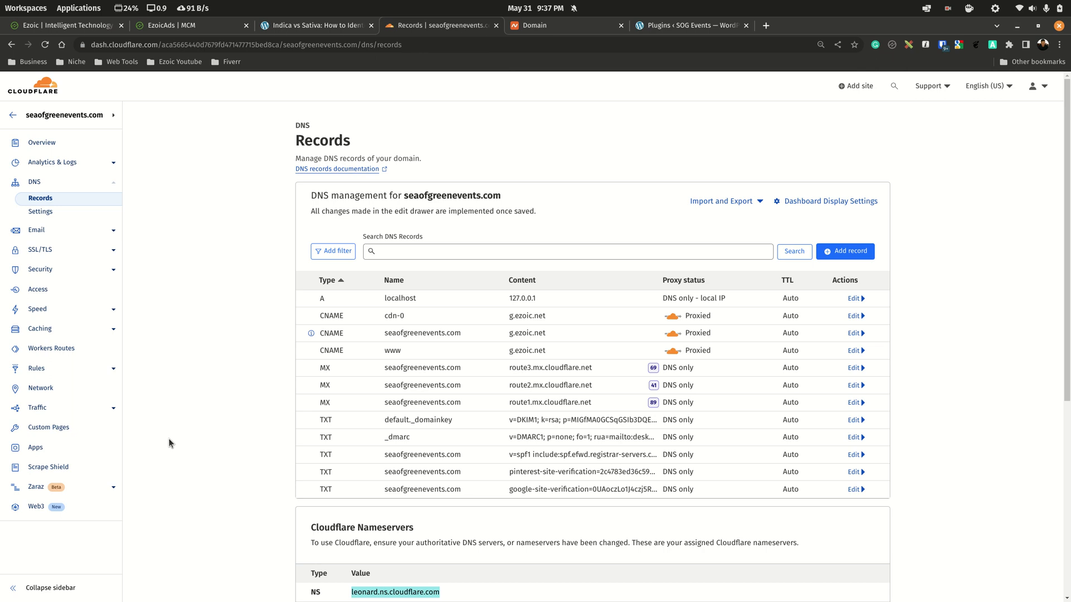
pyautogui.click(44, 252)
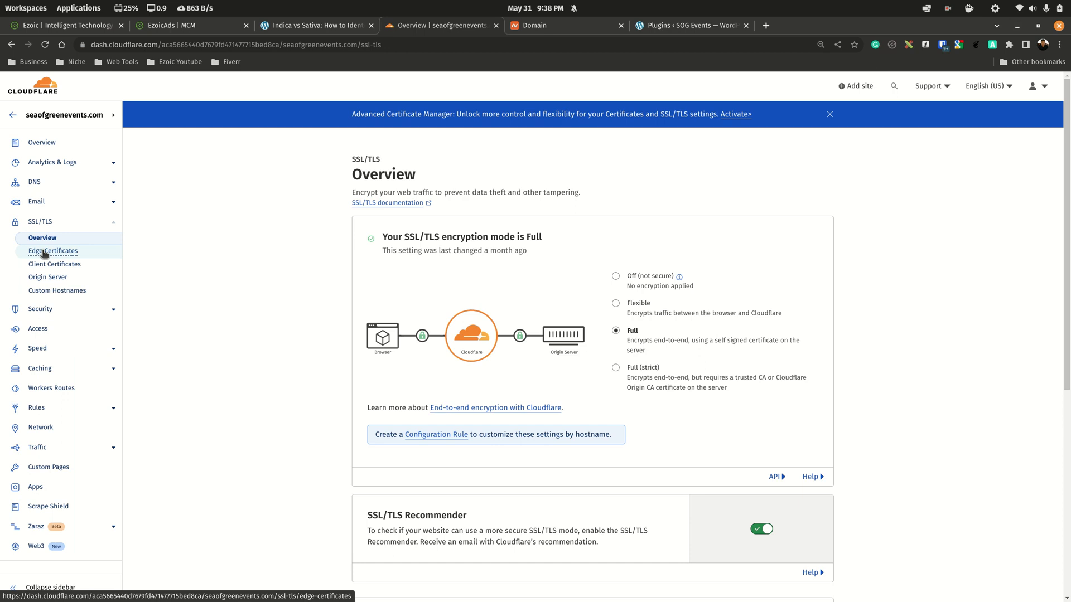
pyautogui.scroll(-3, 659, 356)
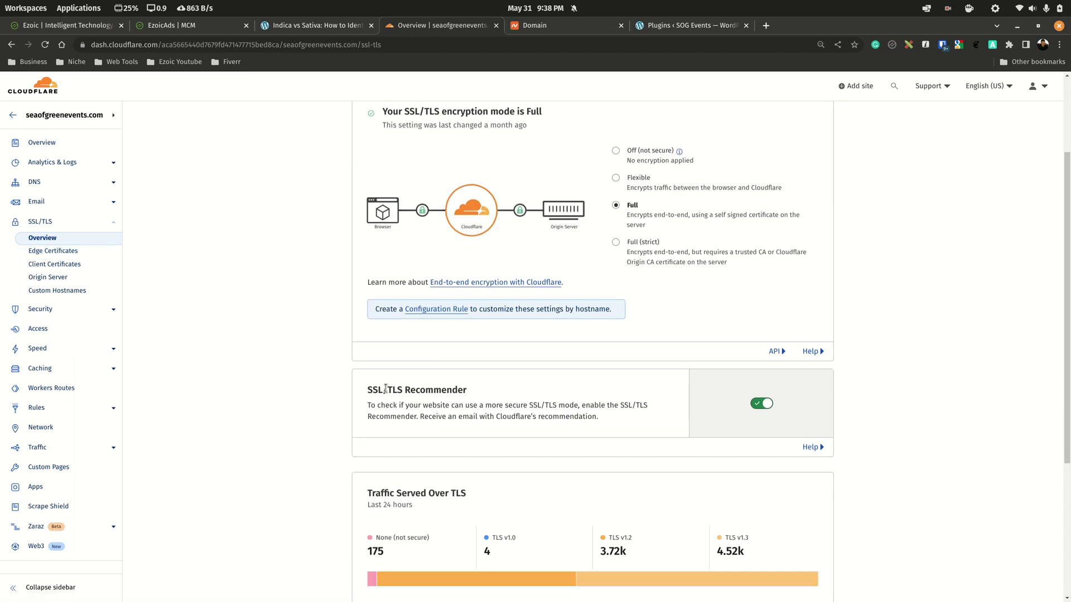
pyautogui.moveTo(387, 389); pyautogui.dragTo(480, 394)
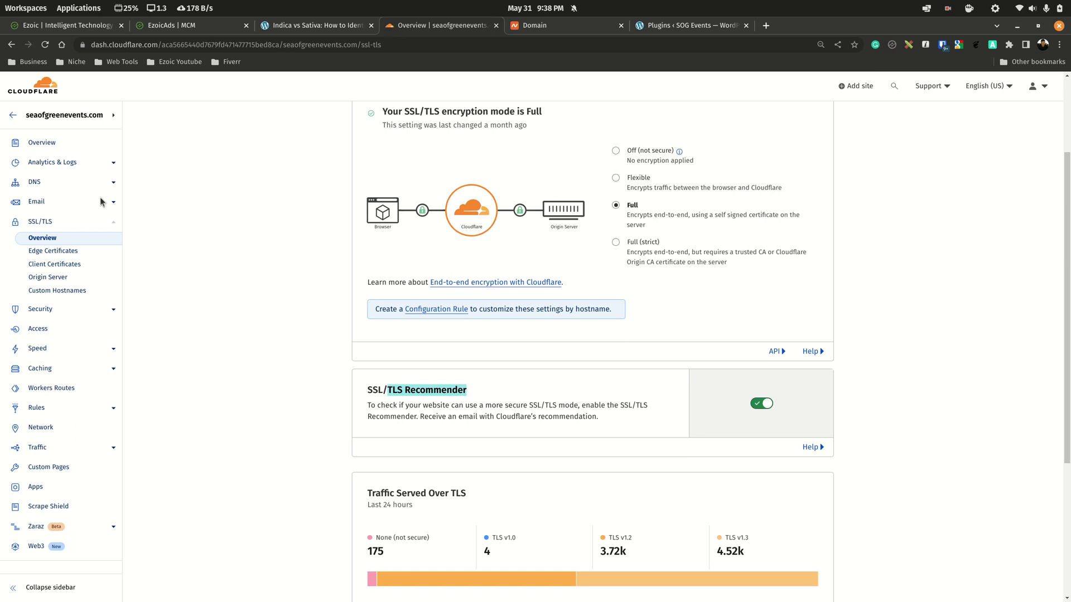
# Step: Examine the Security firewall events log and the WAF custom rules of seaofgreenevents.com
pyautogui.click(32, 313)
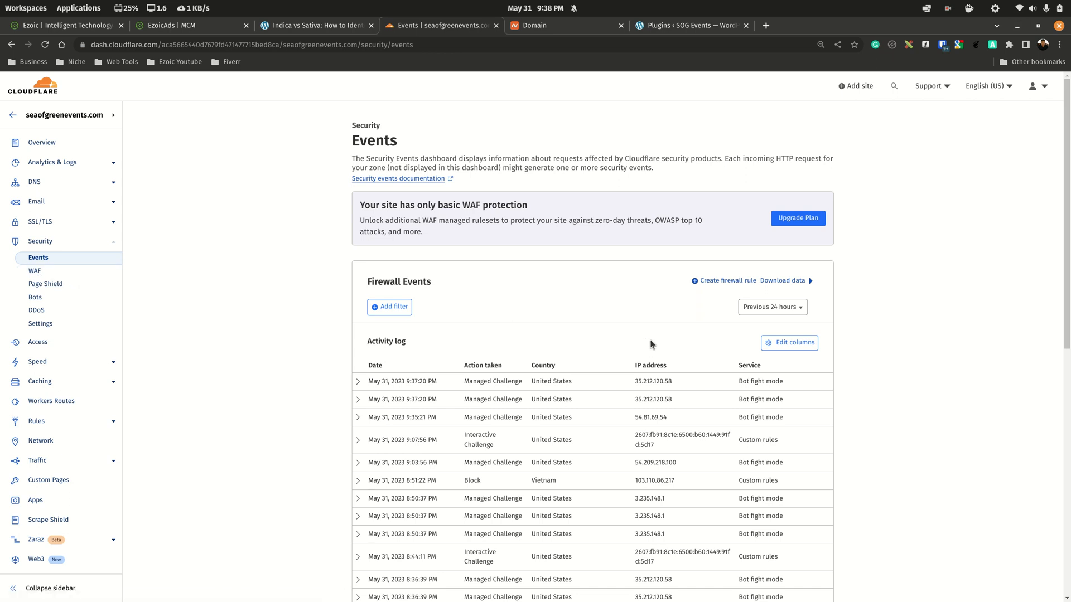
pyautogui.scroll(-7, 750, 404)
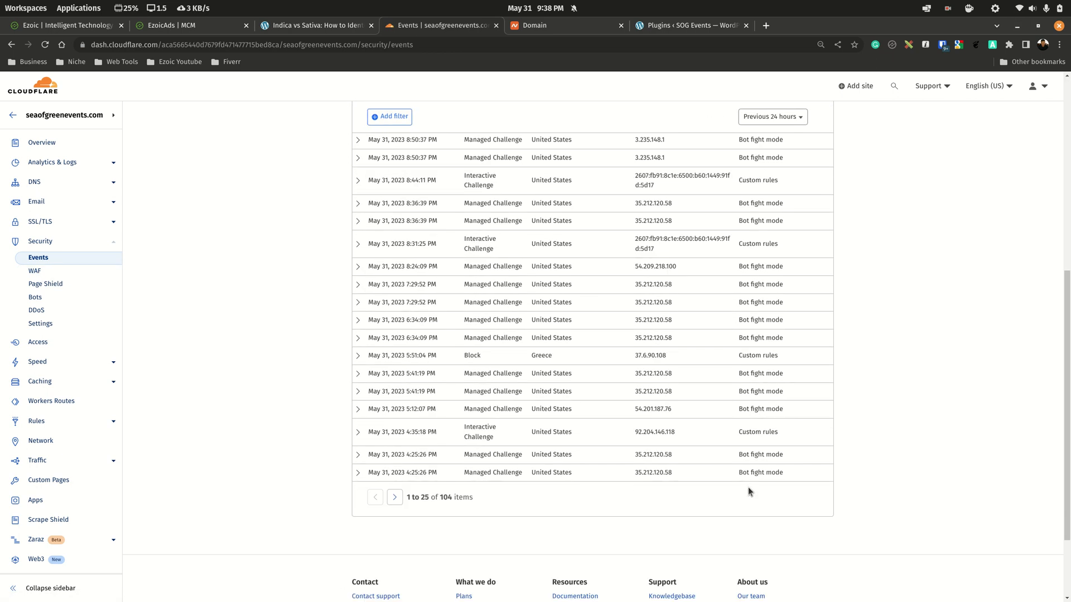
pyautogui.scroll(6, 750, 491)
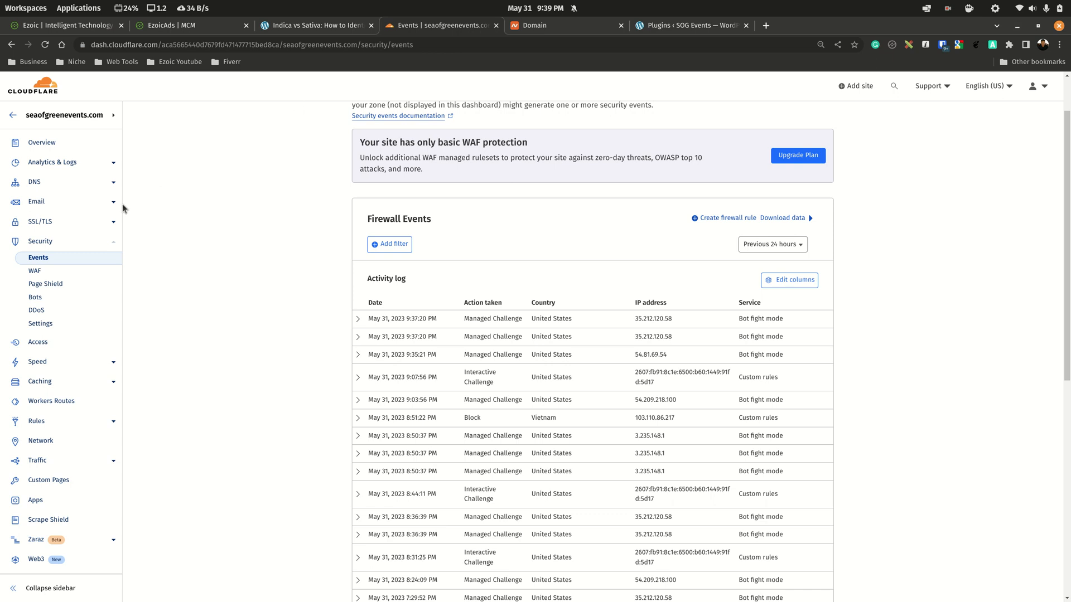
pyautogui.click(35, 271)
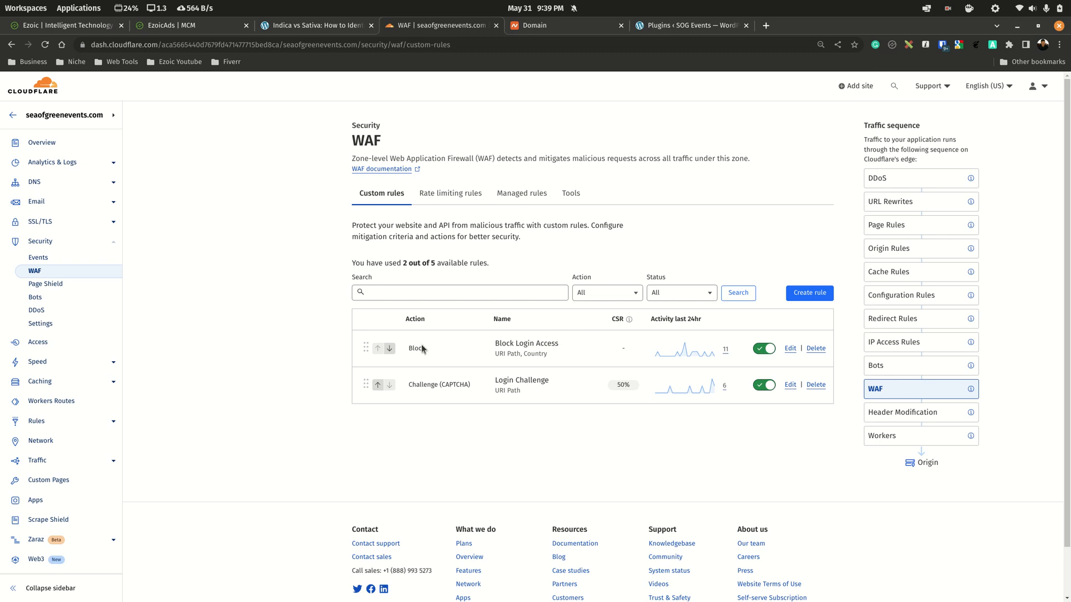
# Step: Copy the seaofgreenevents.com/wp-admin address from the WordPress plugins page
pyautogui.click(681, 25)
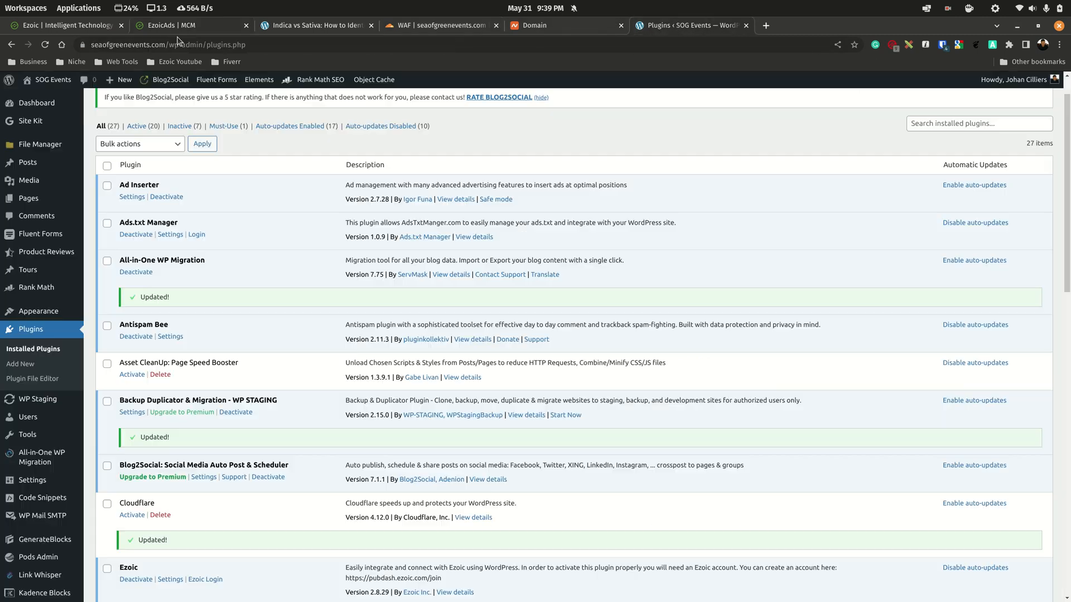
pyautogui.moveTo(207, 45); pyautogui.dragTo(79, 45)
pyautogui.rightClick(135, 46)
pyautogui.click(151, 92)
# Step: Load the copied WordPress admin address in an incognito window and complete Cloudflare's human verification
pyautogui.click(1060, 45)
pyautogui.click(977, 85)
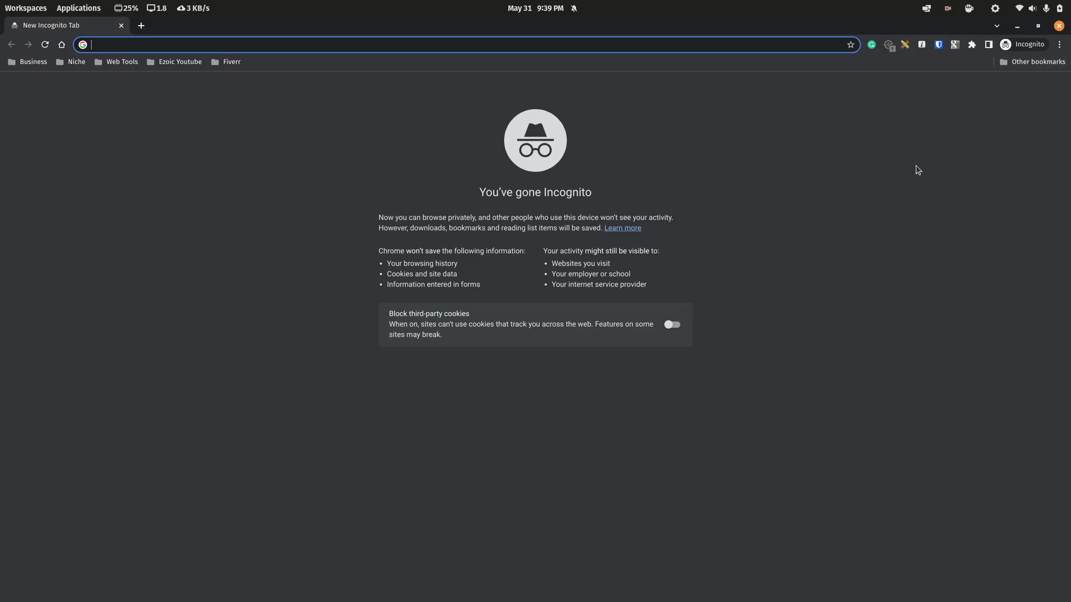
pyautogui.hotkey('ctrl', 'v')
pyautogui.press('Return')
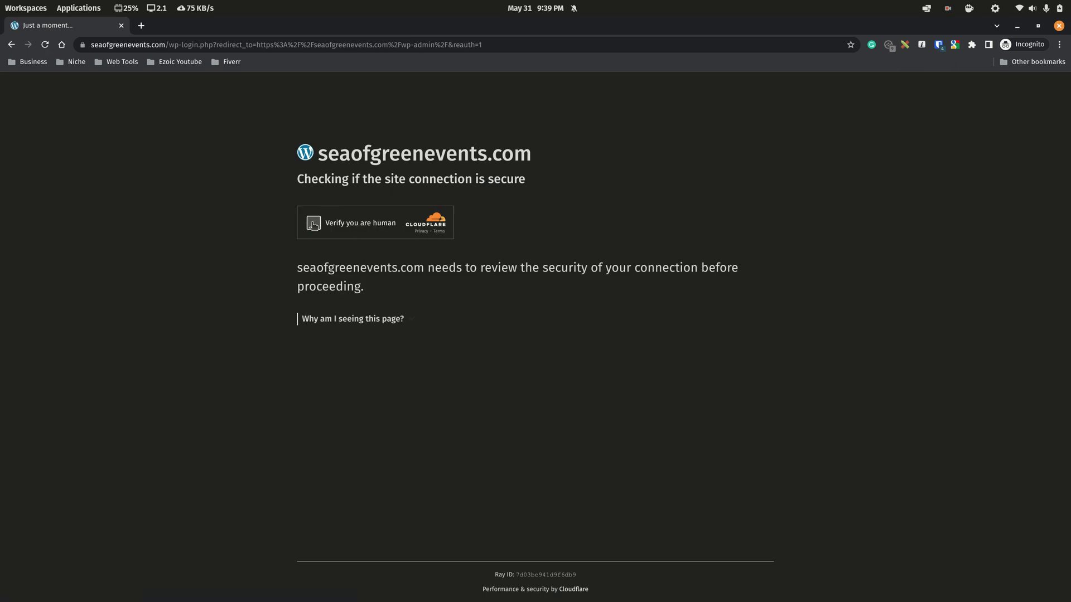
pyautogui.click(313, 224)
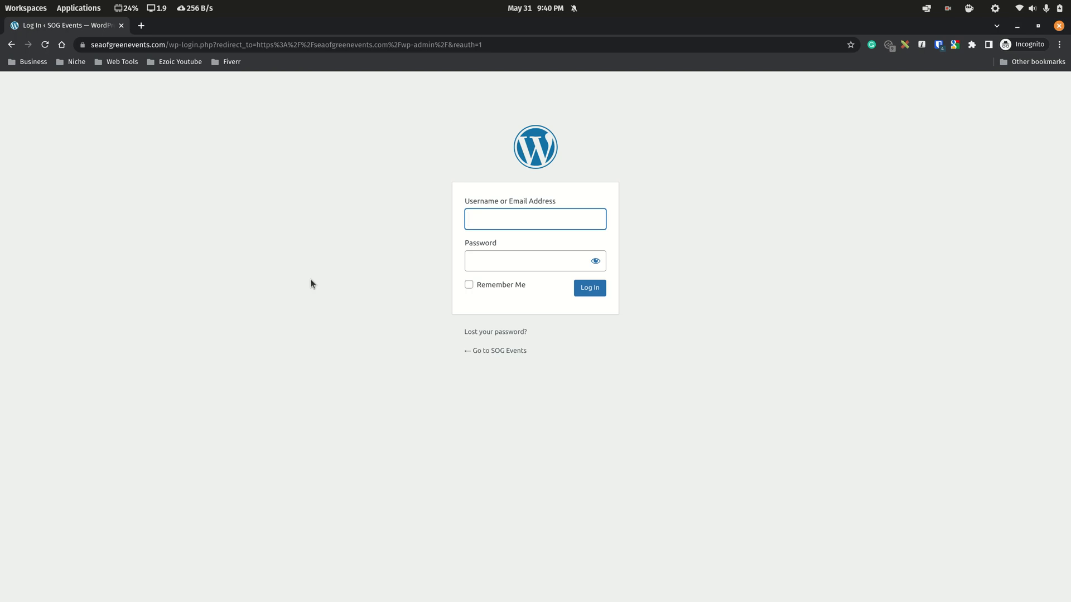
# Step: Return to the Cloudflare WAF custom rules and start a new rule named Login Challenge
pyautogui.click(1017, 26)
pyautogui.click(436, 18)
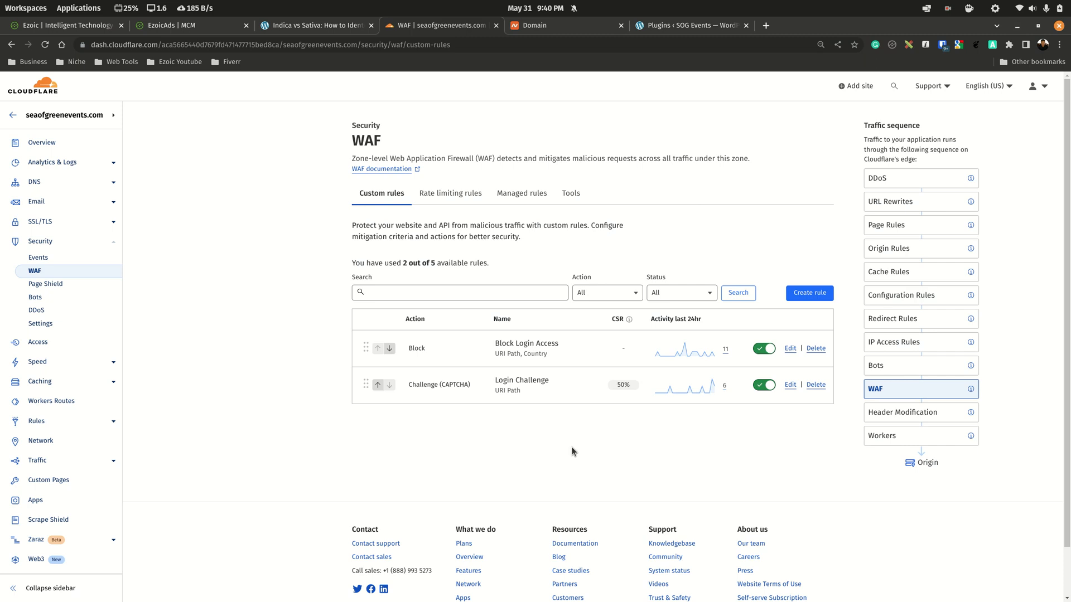
pyautogui.click(814, 295)
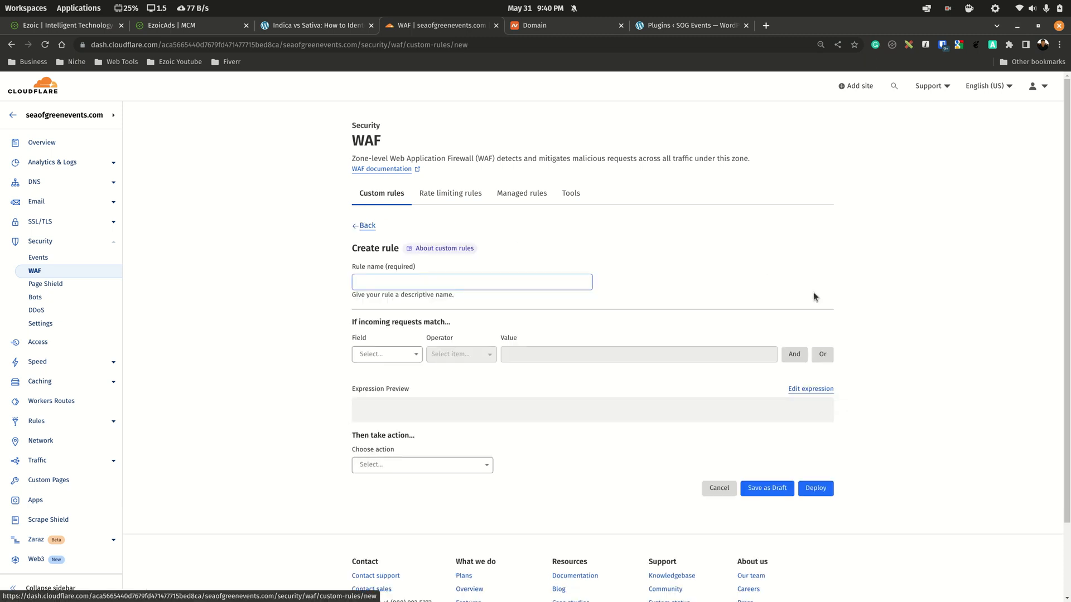
pyautogui.click(383, 282)
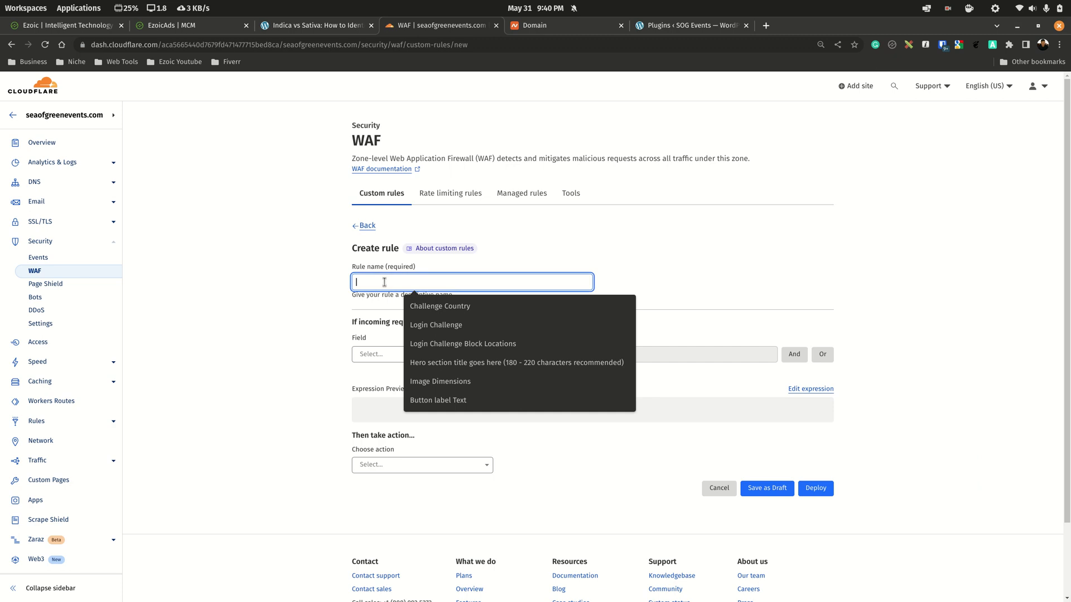
pyautogui.click(418, 325)
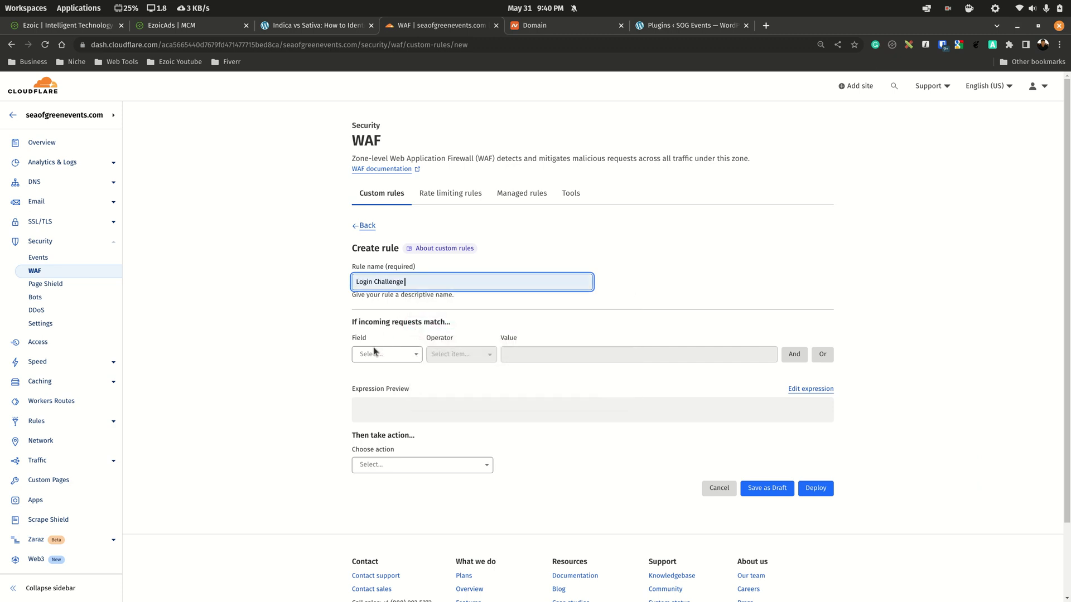
# Step: Set the rule to match requests whose URI Path contains login, with Interactive Challenge as the action
pyautogui.click(384, 355)
pyautogui.scroll(-2, 371, 422)
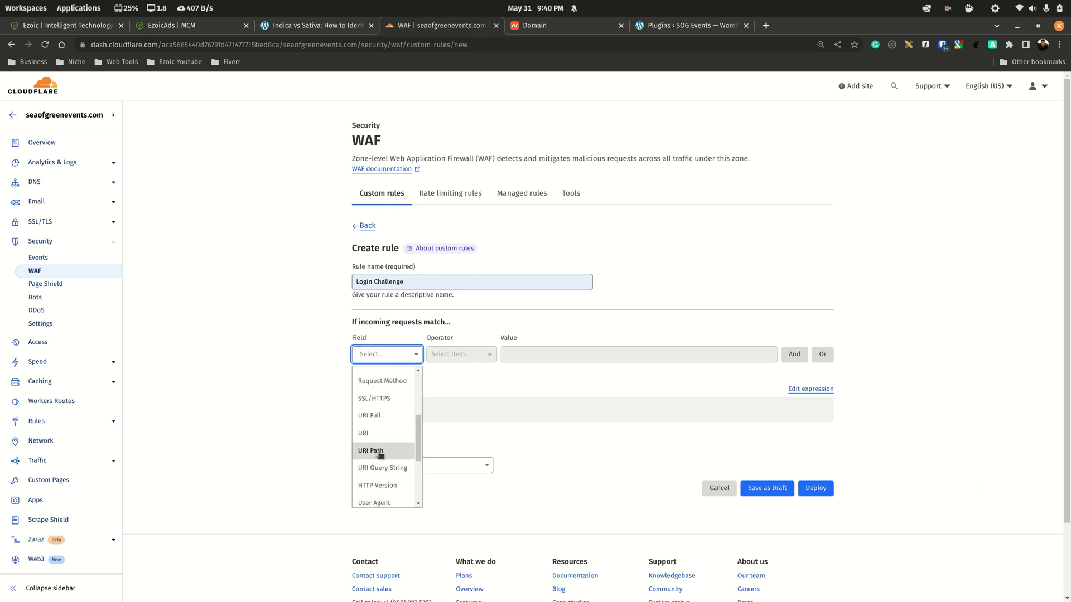
pyautogui.click(379, 453)
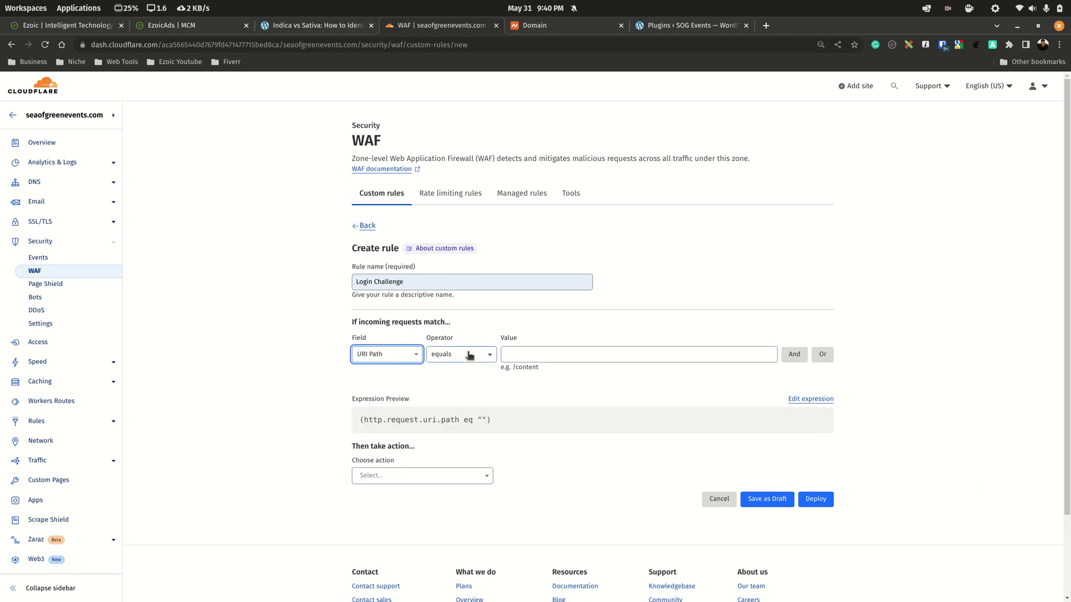
pyautogui.click(470, 354)
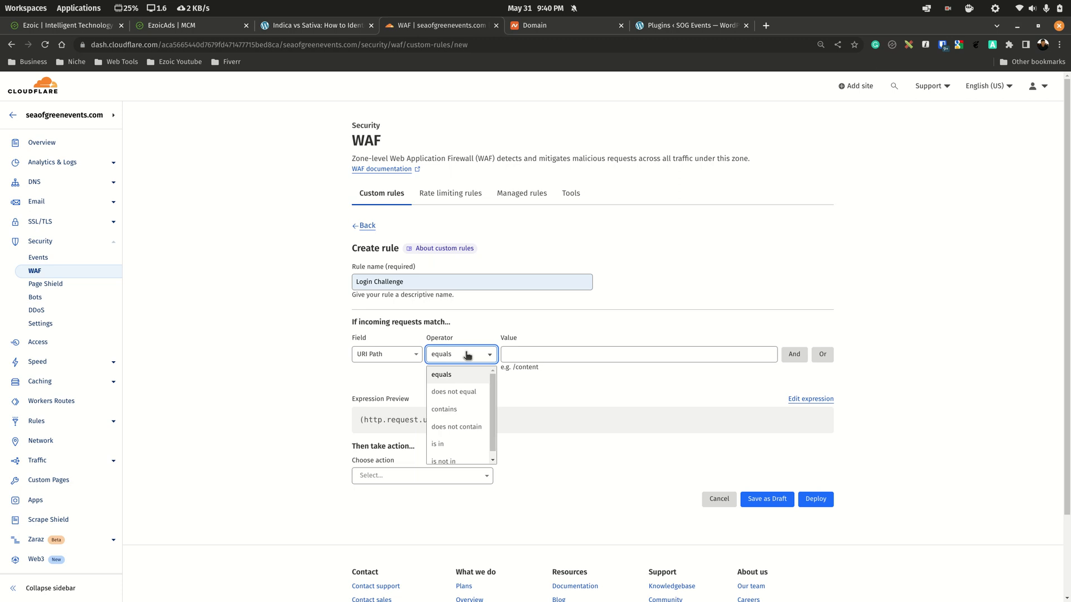
pyautogui.click(461, 410)
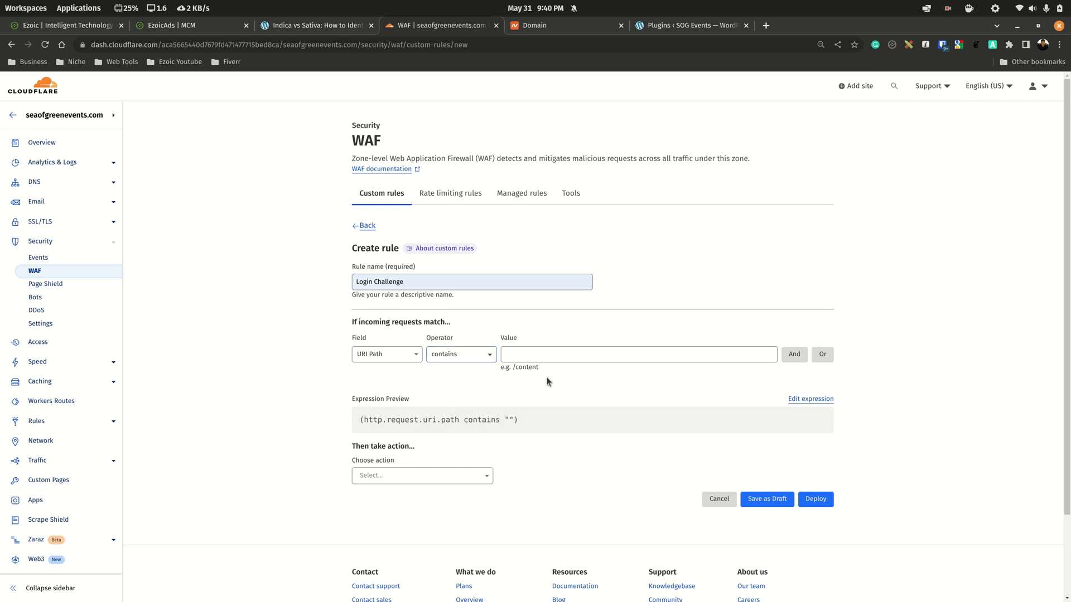
pyautogui.click(533, 356)
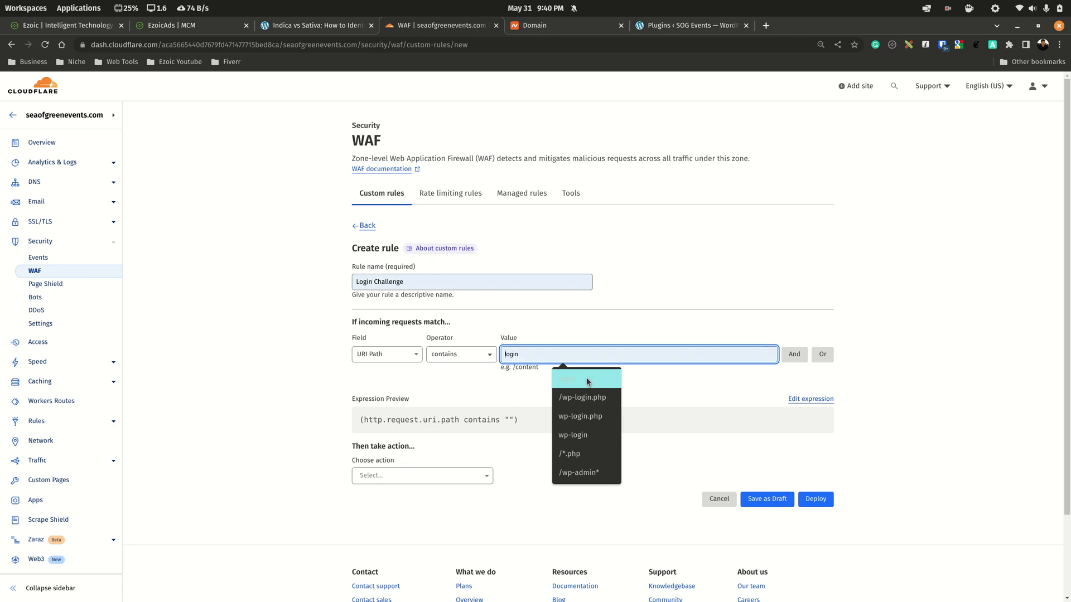
pyautogui.click(587, 377)
pyautogui.click(458, 478)
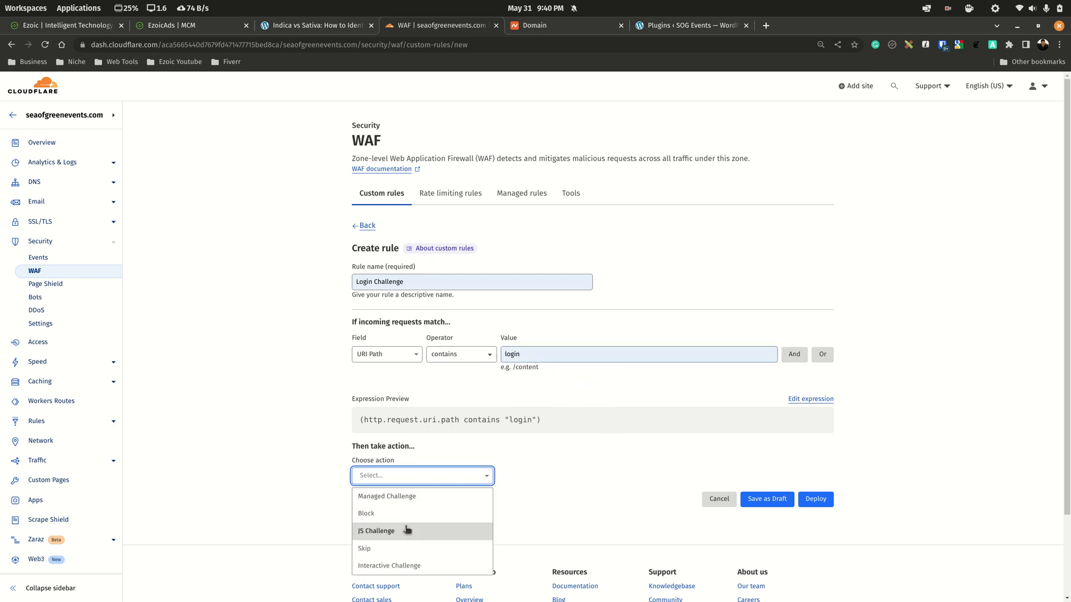
pyautogui.click(399, 568)
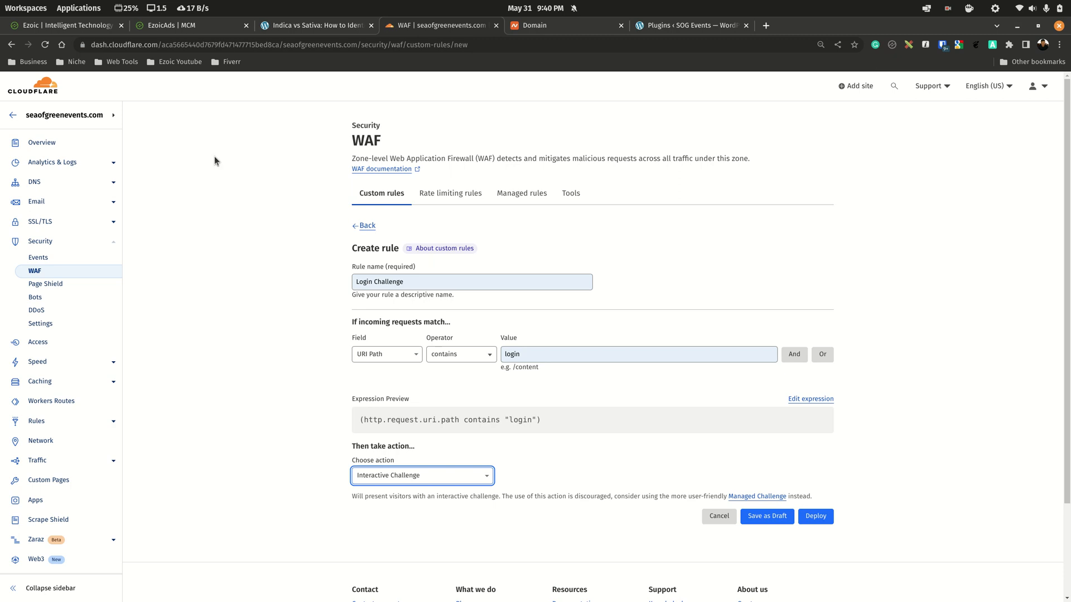
# Step: Review the Caching overview and the cache configuration settings, from Purge Cache down to Always Online
pyautogui.click(44, 381)
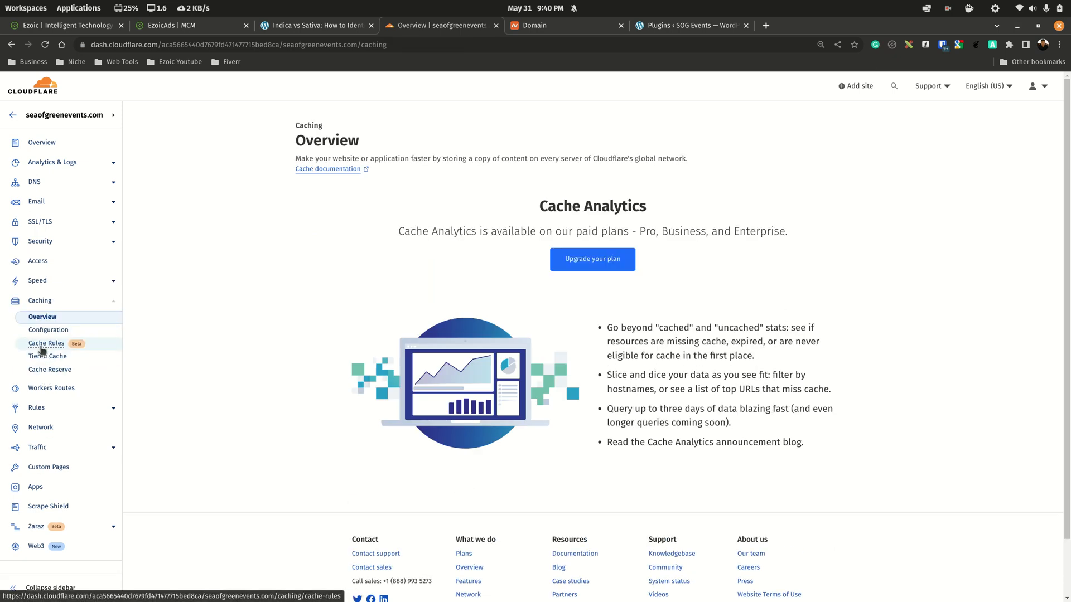
pyautogui.click(47, 332)
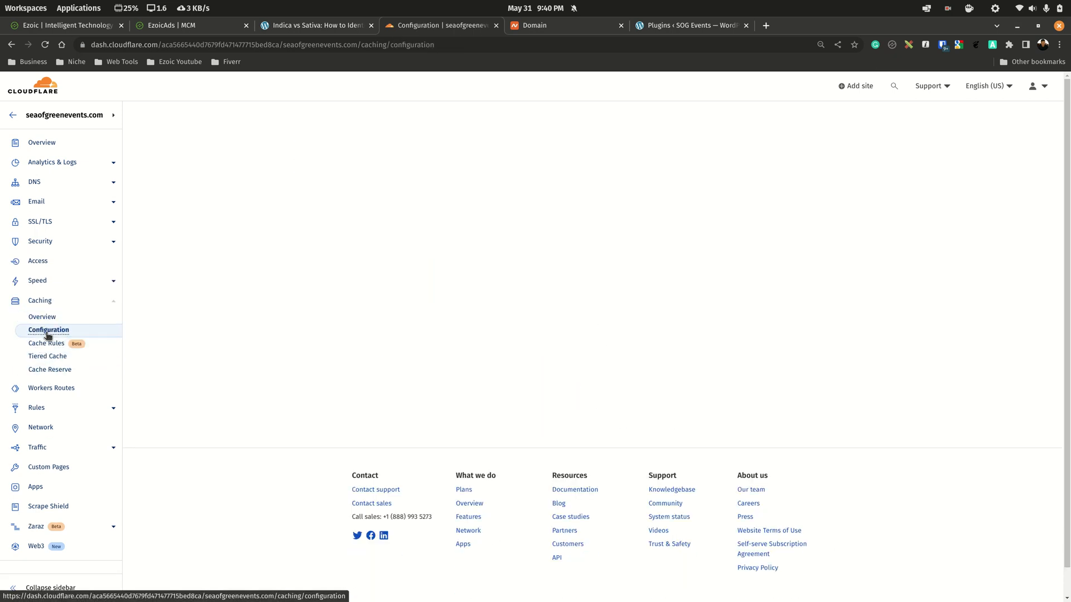
pyautogui.click(43, 317)
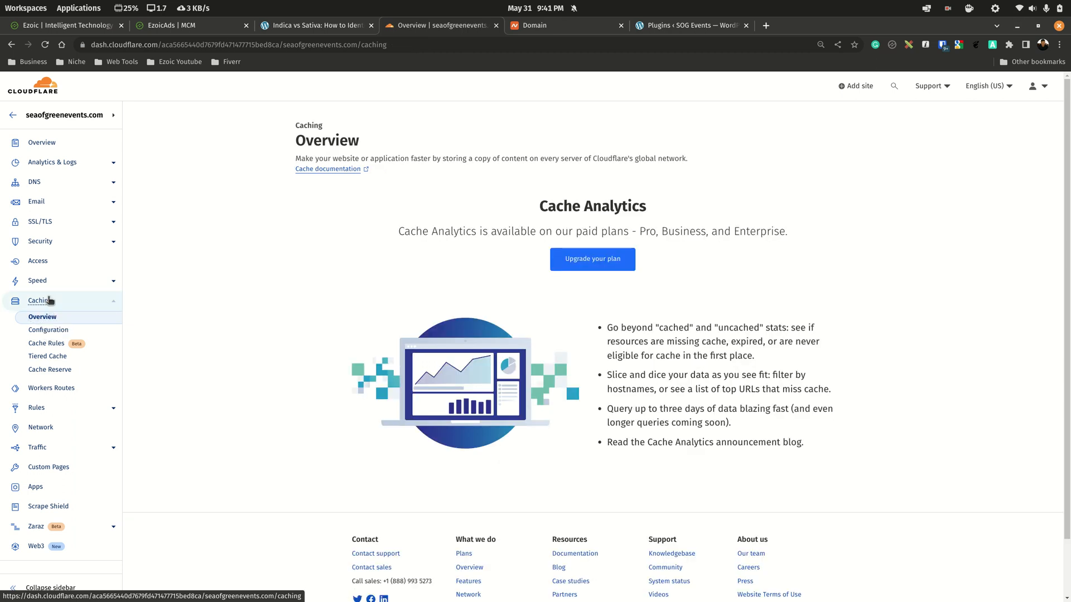
pyautogui.click(47, 329)
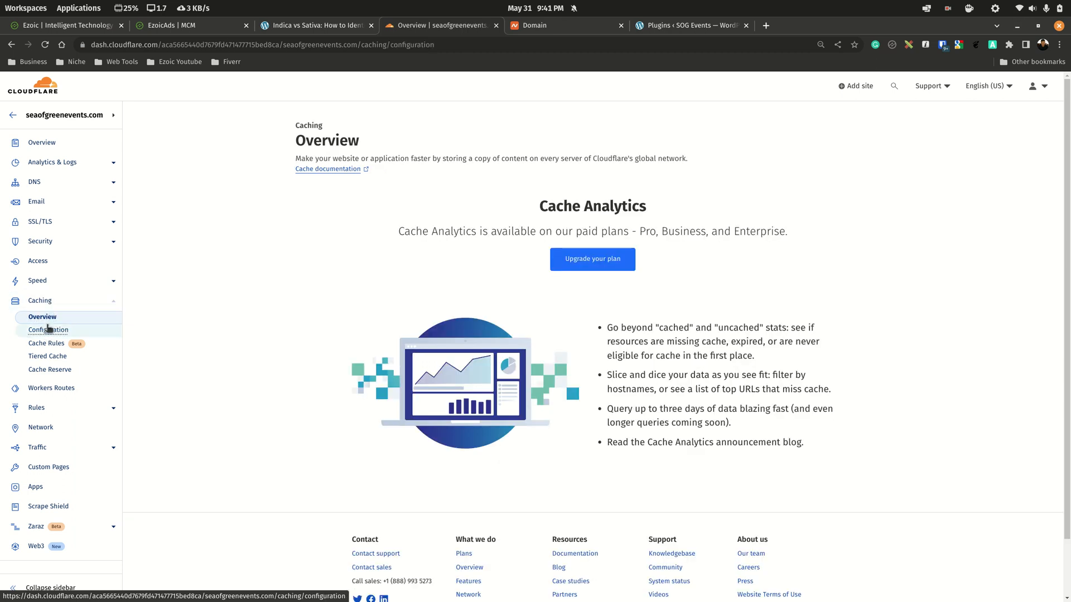
pyautogui.scroll(-1, 836, 264)
pyautogui.scroll(-13, 833, 268)
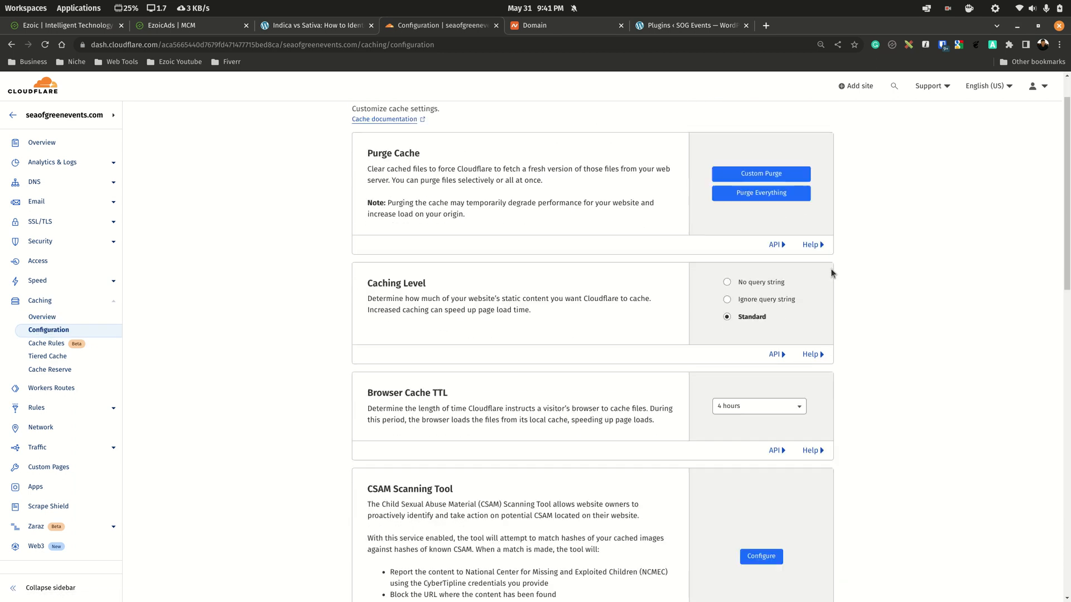
pyautogui.scroll(7, 772, 303)
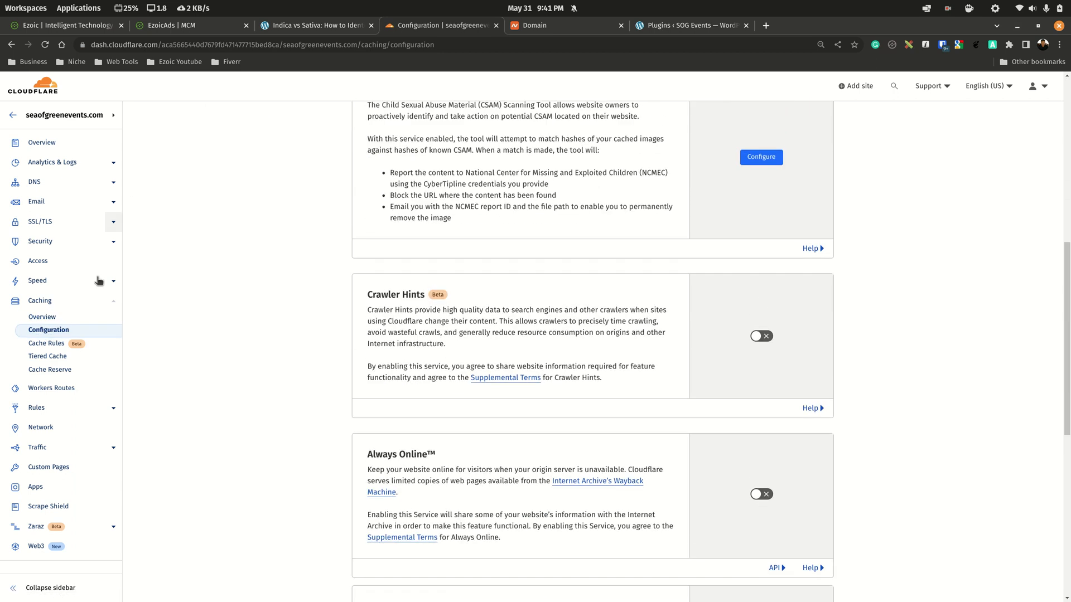
# Step: Examine the Auto Minify options in Cloudflare's Speed Optimization settings
pyautogui.click(37, 282)
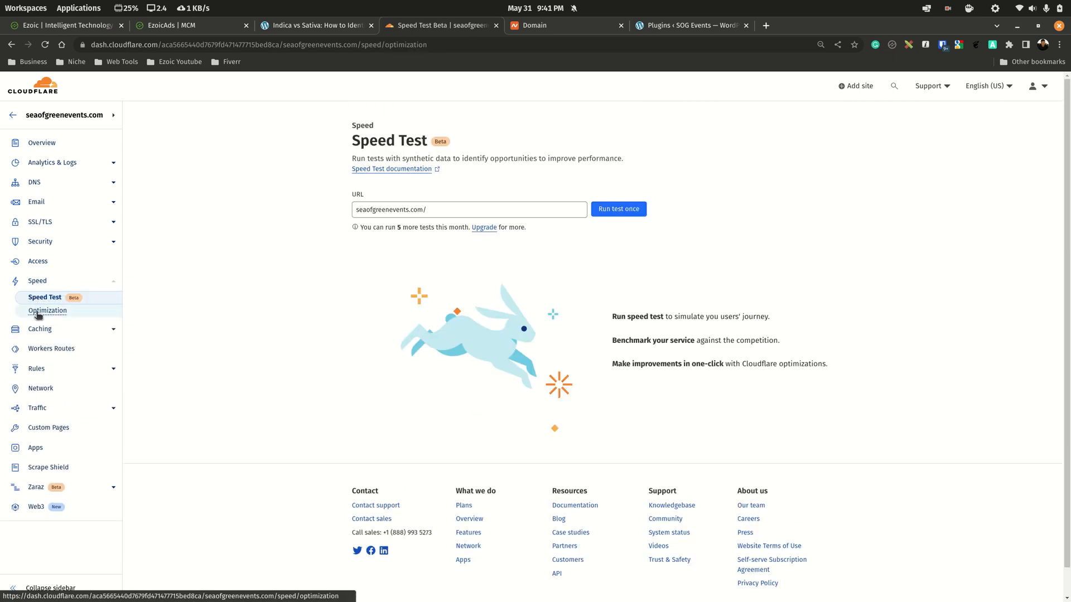
pyautogui.click(39, 310)
pyautogui.scroll(-5, 725, 331)
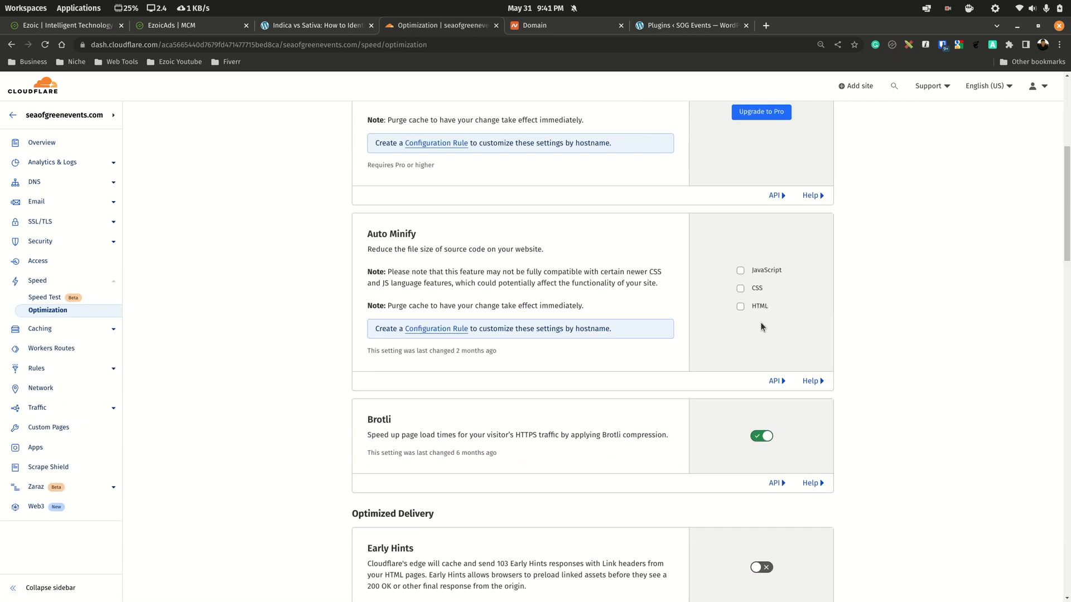
pyautogui.moveTo(361, 234); pyautogui.dragTo(418, 235)
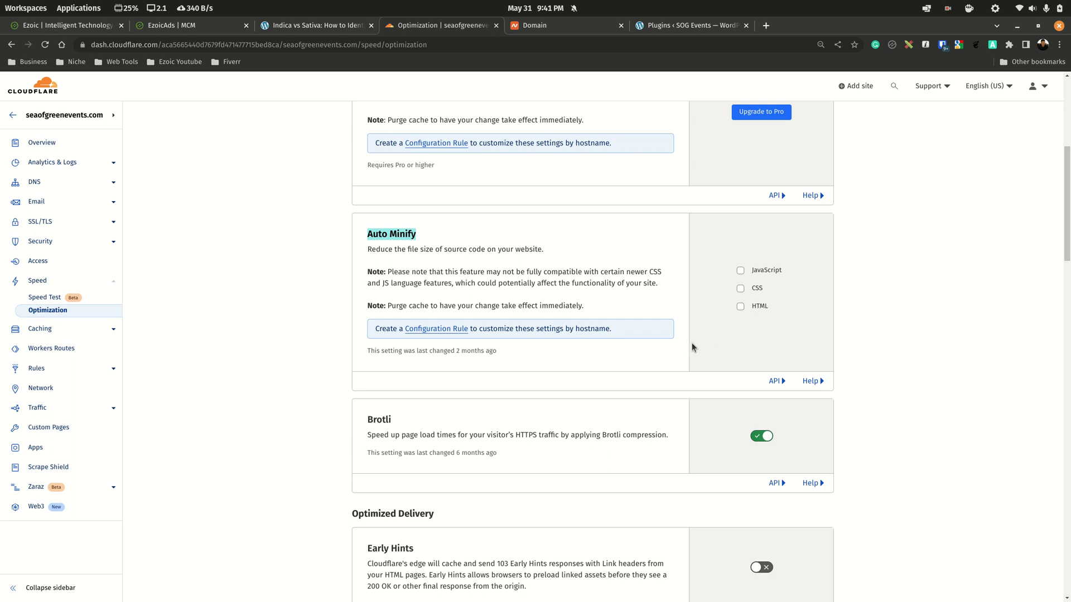
# Step: Open Cloudflare's Page Rules, look at the blank rule form, and open the existing seaofgreenevents.com/* rule for editing
pyautogui.click(45, 369)
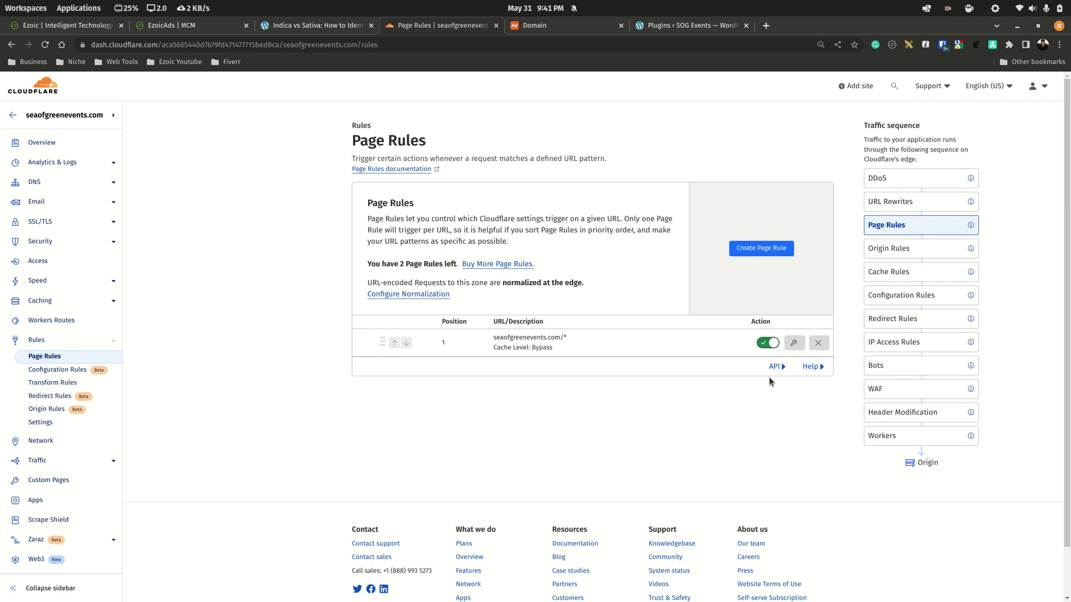
pyautogui.click(794, 344)
pyautogui.click(736, 248)
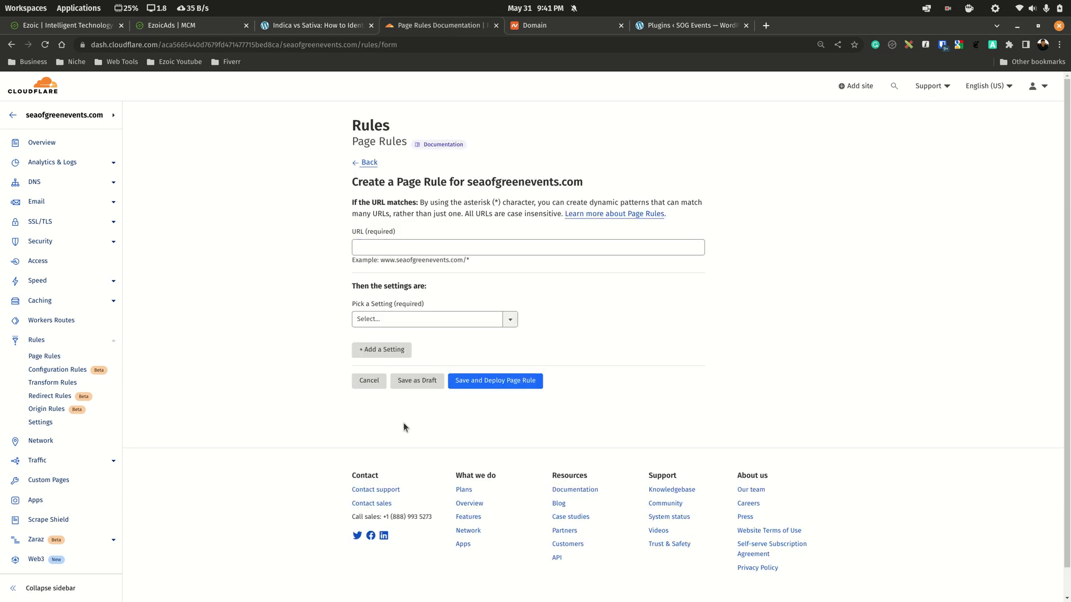
pyautogui.click(367, 380)
pyautogui.click(794, 343)
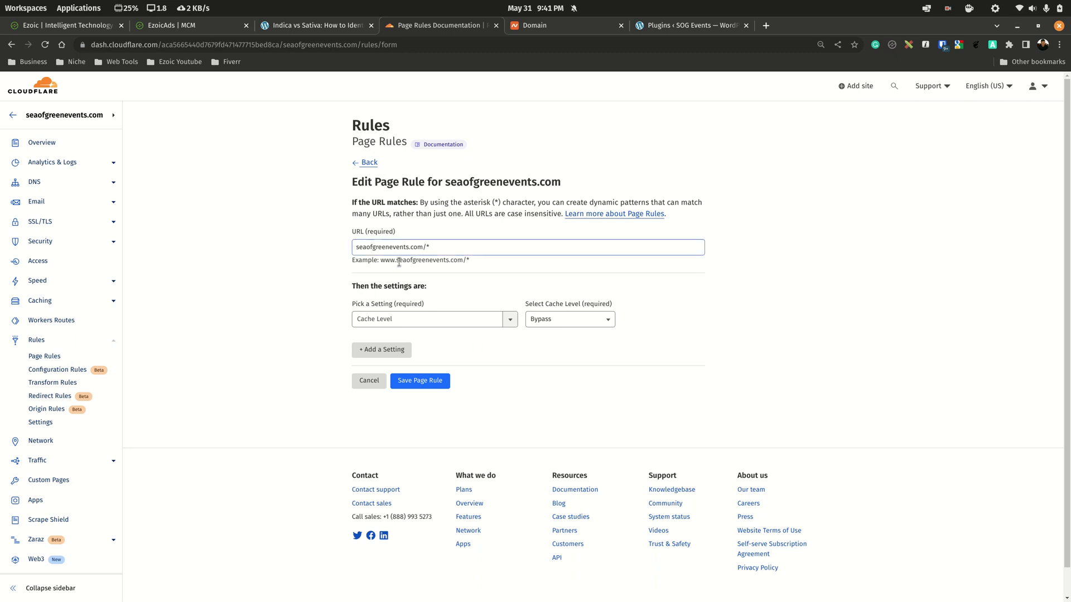
# Step: Examine the page rule's URL pattern and compare it with the example pattern and the live article's web address
pyautogui.moveTo(380, 261); pyautogui.dragTo(403, 261)
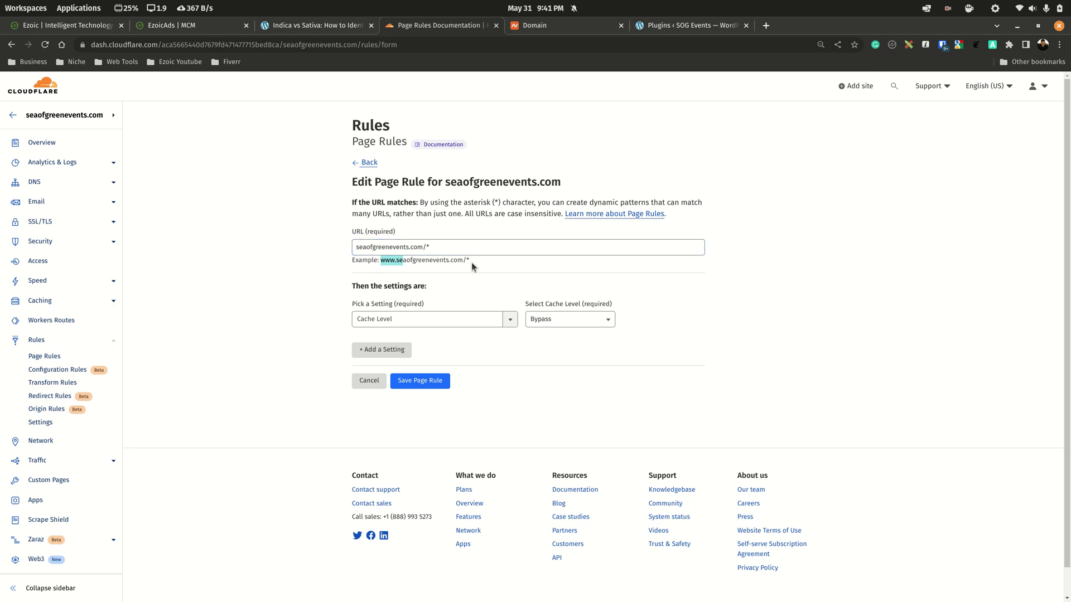
pyautogui.click(392, 261)
pyautogui.click(299, 26)
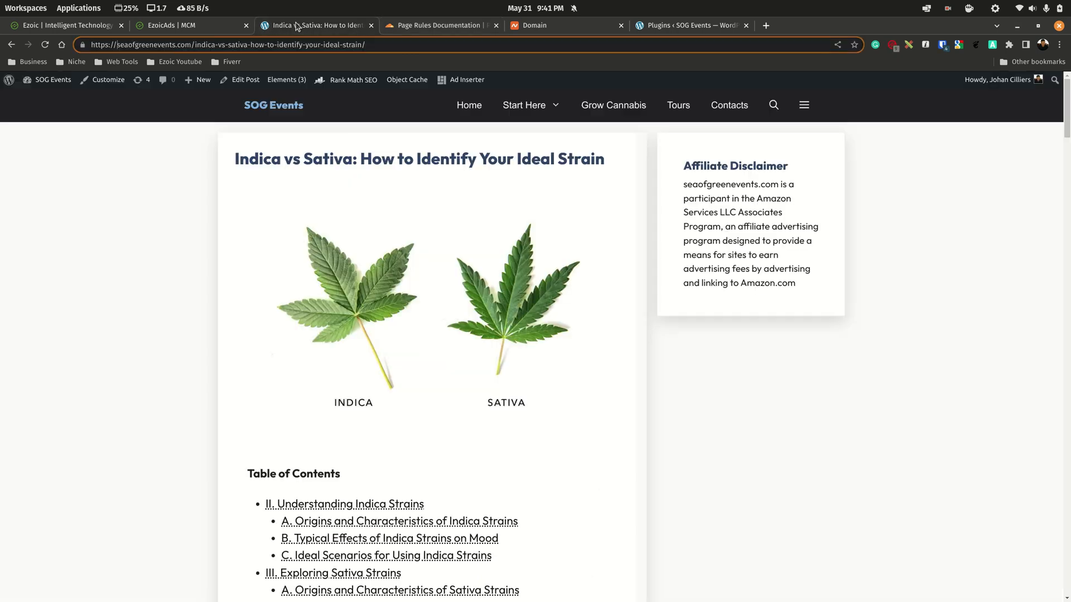
pyautogui.click(116, 44)
pyautogui.click(458, 27)
pyautogui.moveTo(406, 257); pyautogui.dragTo(477, 268)
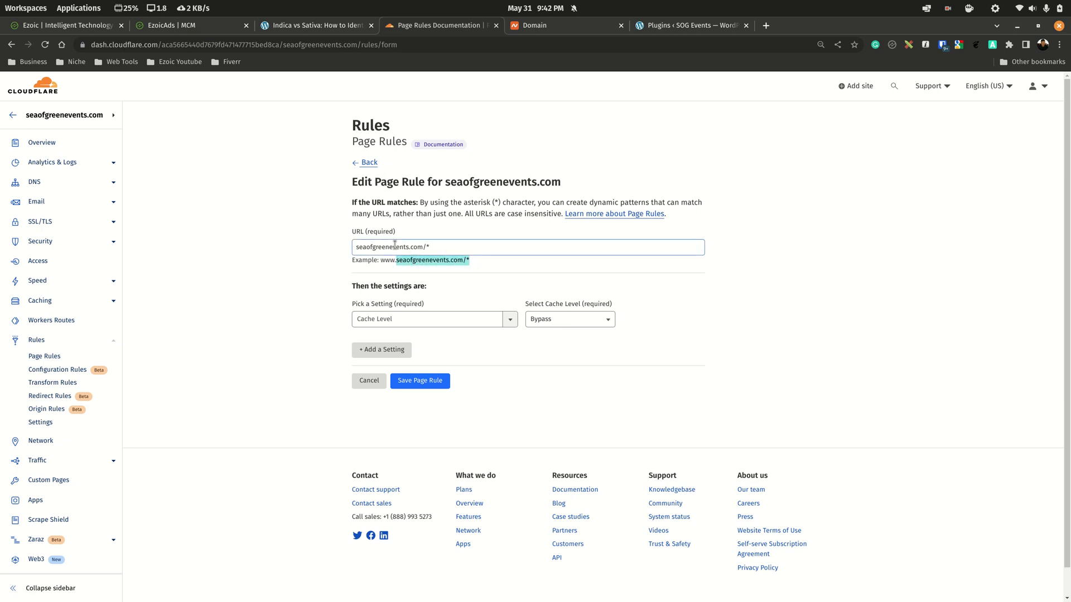
pyautogui.moveTo(427, 247); pyautogui.dragTo(433, 247)
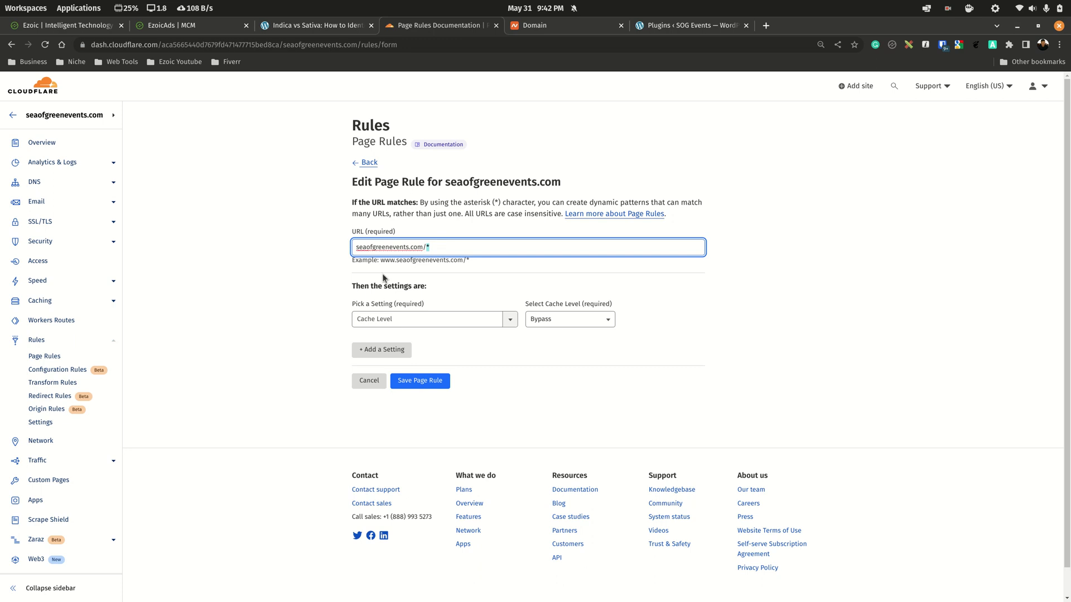
pyautogui.click(438, 293)
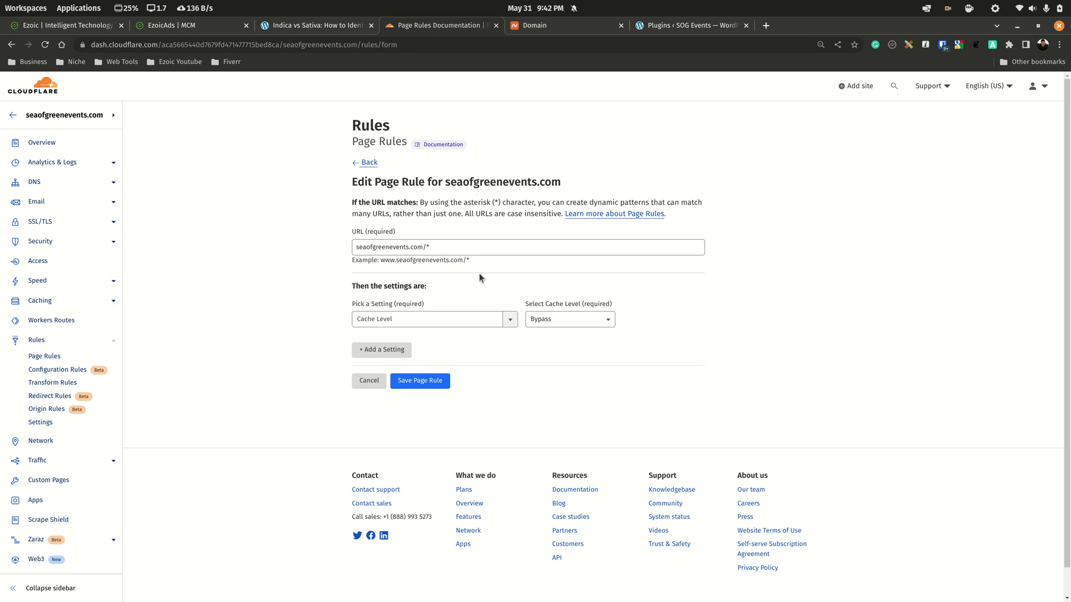
pyautogui.click(411, 249)
# Step: Switch to the Ezoic dashboard and review the Native Ads and Vignette Ads settings in EzoicAds
pyautogui.click(187, 26)
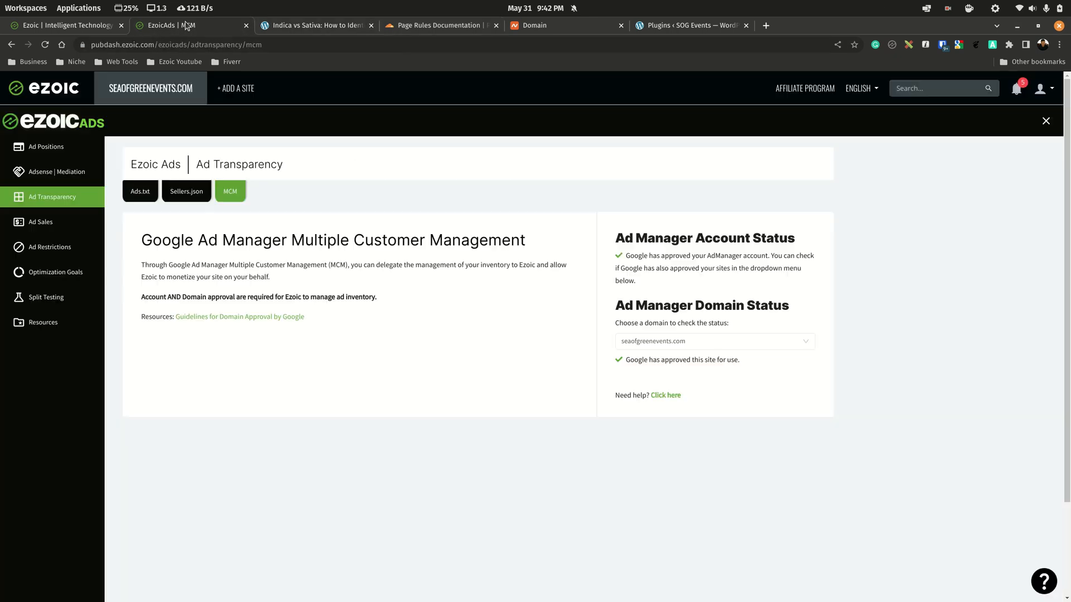
pyautogui.click(54, 96)
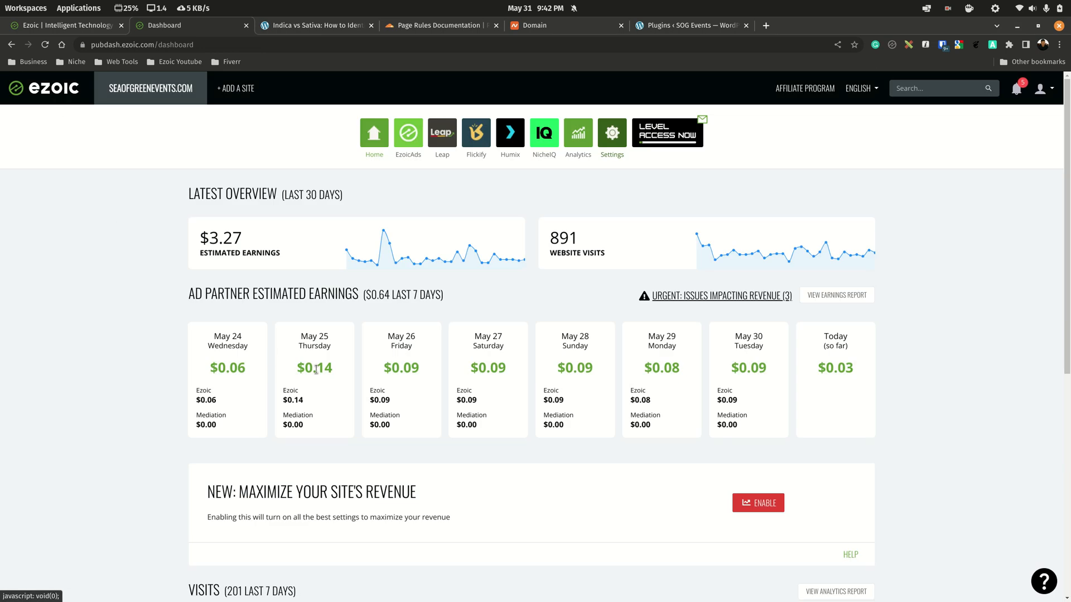
pyautogui.click(412, 142)
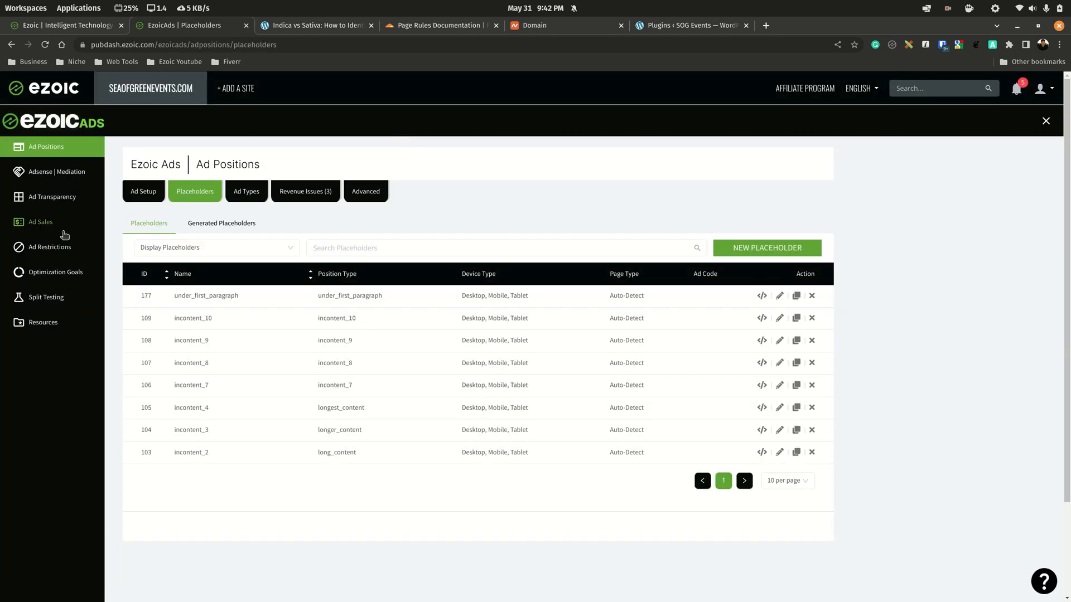
pyautogui.click(255, 196)
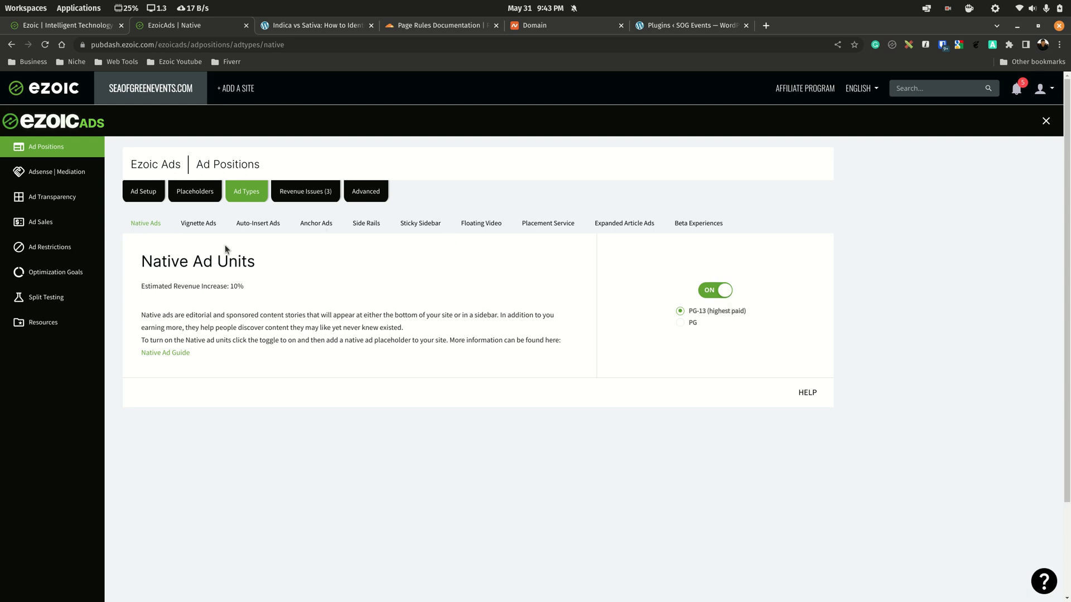
pyautogui.click(201, 225)
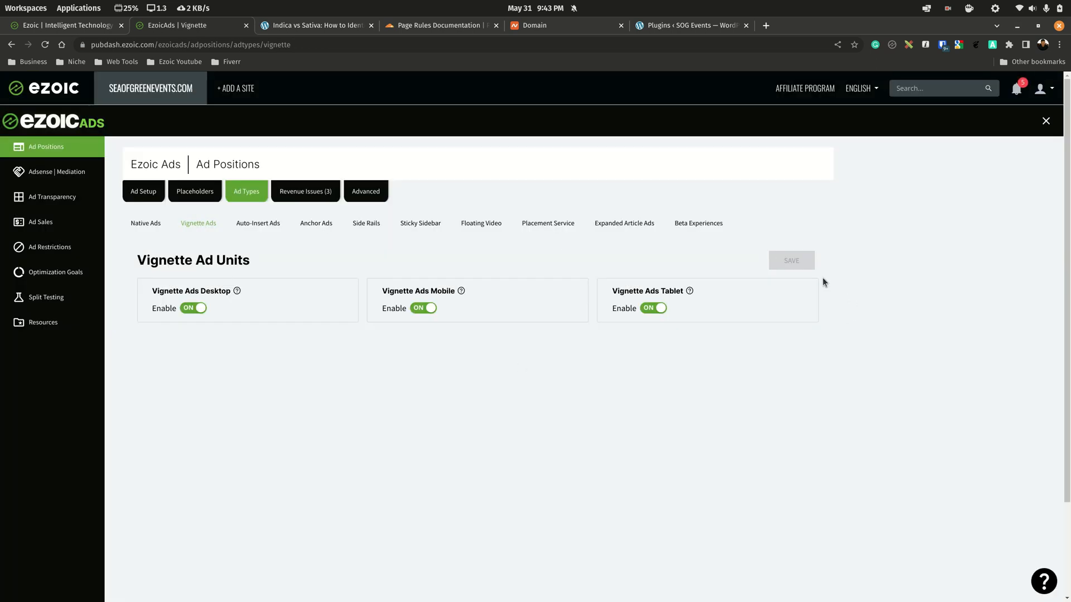
# Step: Examine the AI Placeholders and Enhanced Placeholders options in the Auto-Insert Ads settings
pyautogui.click(249, 223)
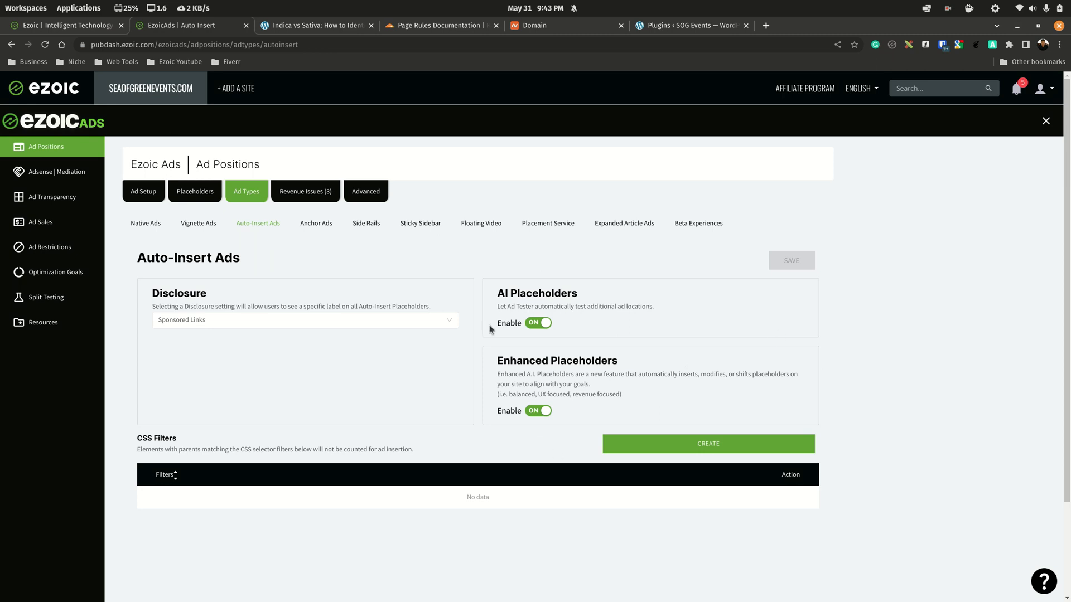
pyautogui.moveTo(496, 361); pyautogui.dragTo(691, 371)
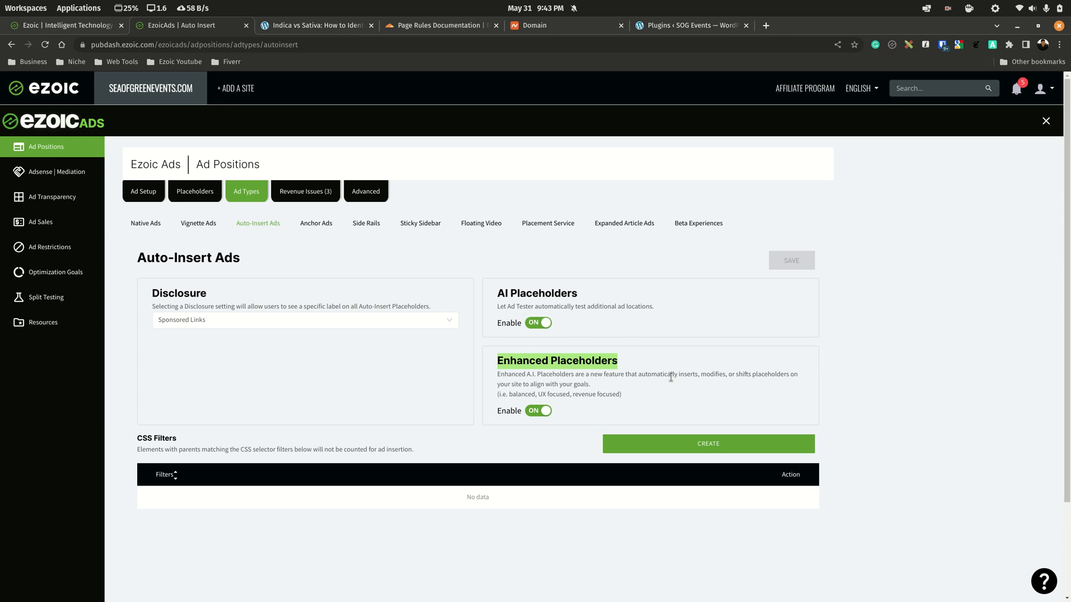
pyautogui.doubleClick(517, 360)
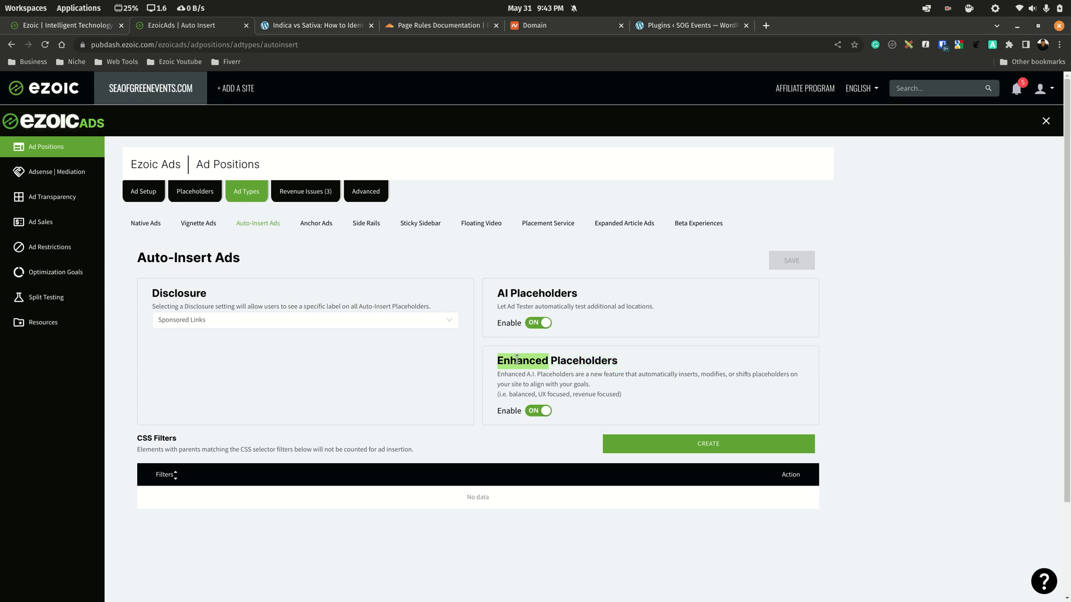
pyautogui.moveTo(497, 293)
pyautogui.mouseDown()
pyautogui.moveTo(600, 300)
pyautogui.moveTo(497, 290)
pyautogui.mouseUp()
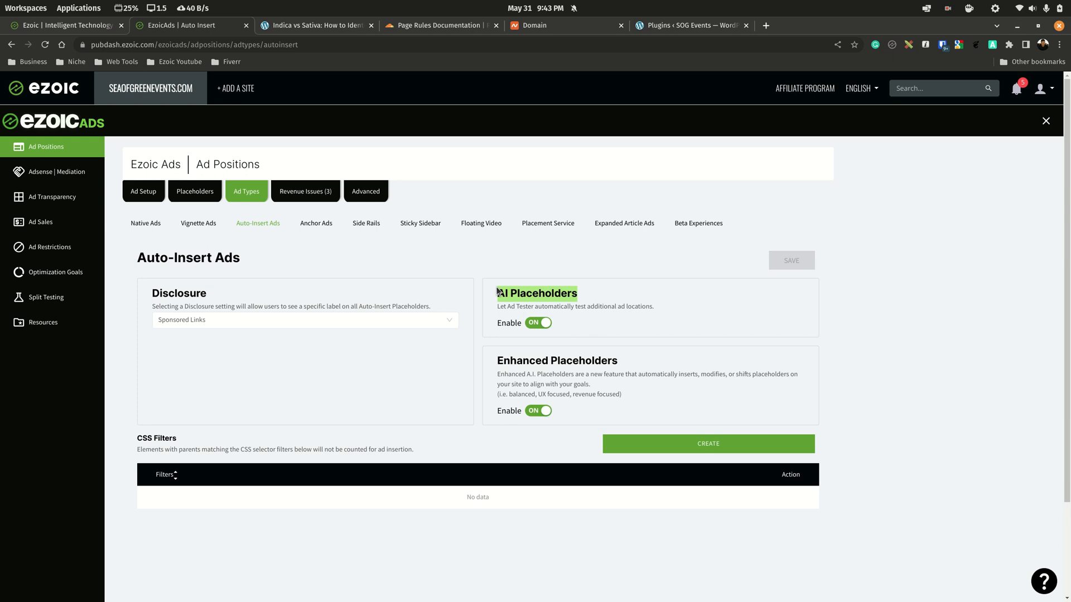
pyautogui.click(498, 361)
pyautogui.moveTo(498, 361); pyautogui.dragTo(641, 371)
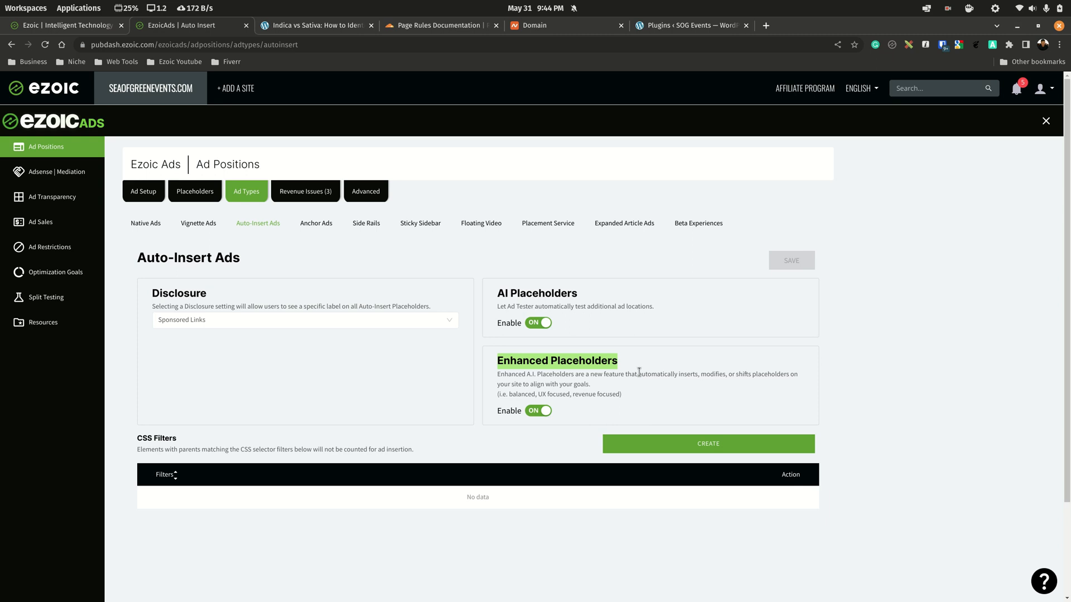
# Step: Set the Disclosure label for auto-insert ads to Sponsored Links
pyautogui.moveTo(151, 293); pyautogui.dragTo(240, 290)
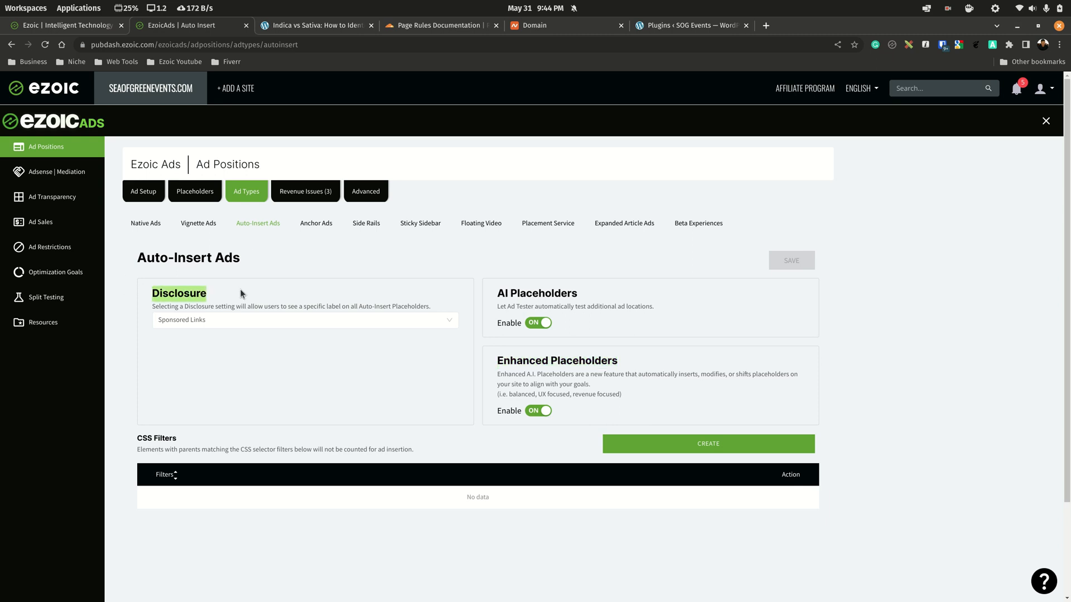
pyautogui.click(189, 323)
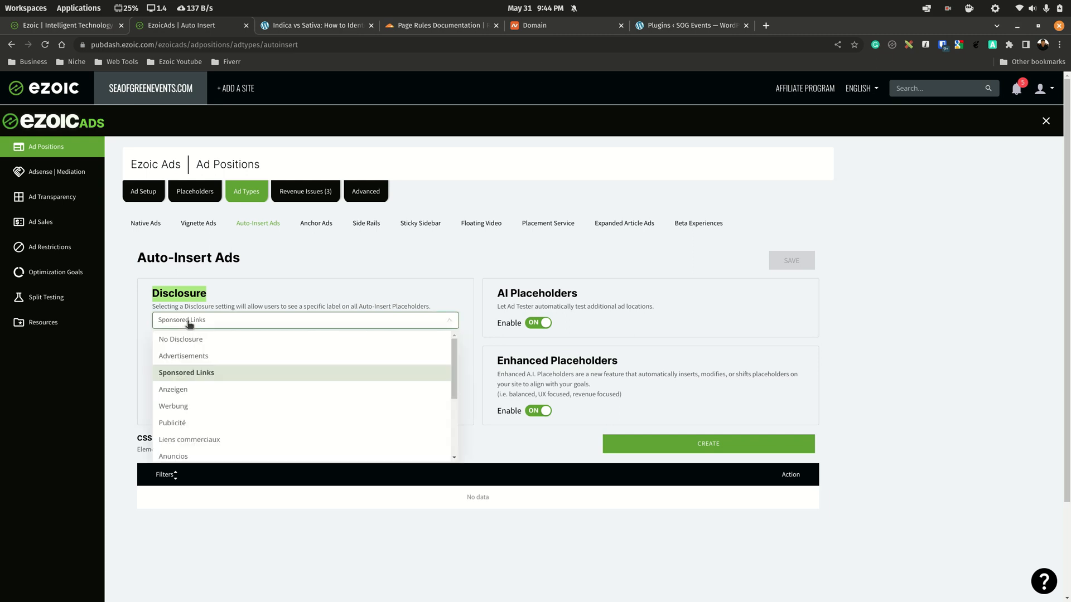
pyautogui.click(186, 372)
pyautogui.click(218, 325)
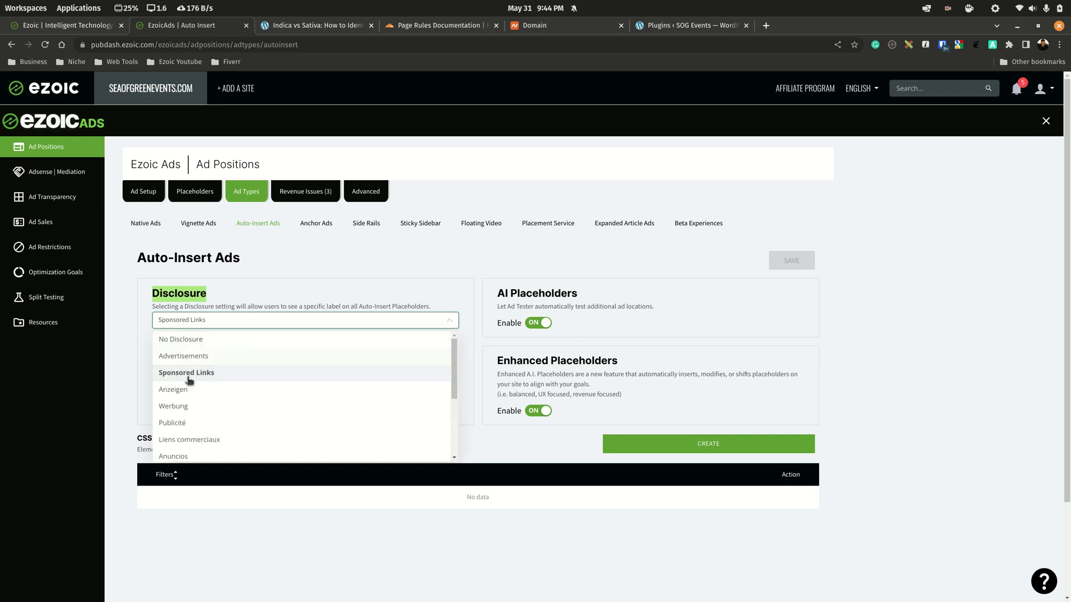
pyautogui.click(341, 256)
# Step: Review the Anchor Ads and Side Rails settings and check those ads on the seaofgreenevents.com home page in the incognito window
pyautogui.click(316, 226)
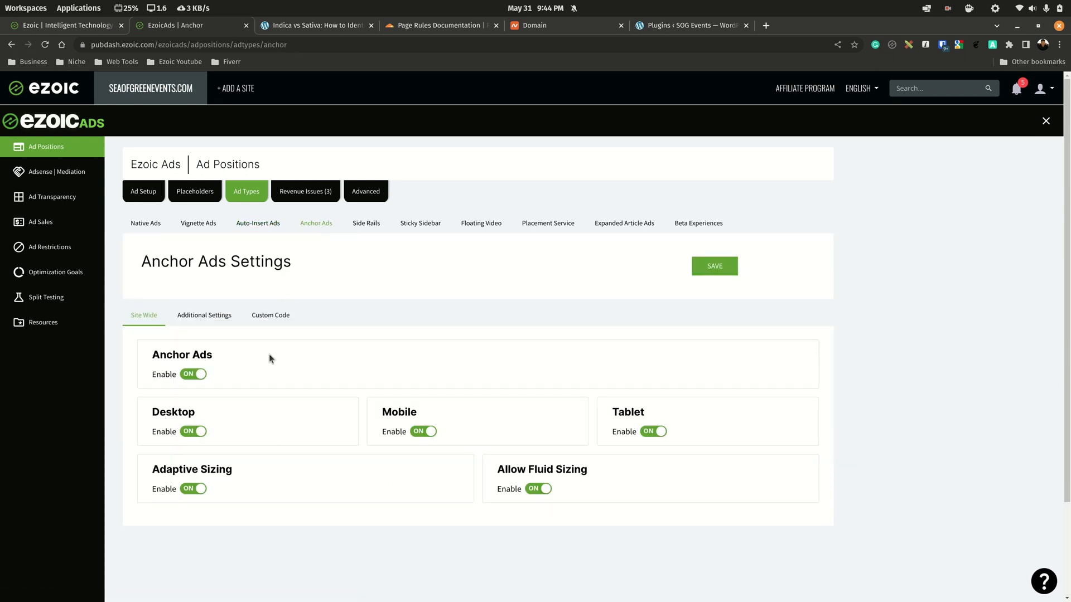
pyautogui.click(359, 226)
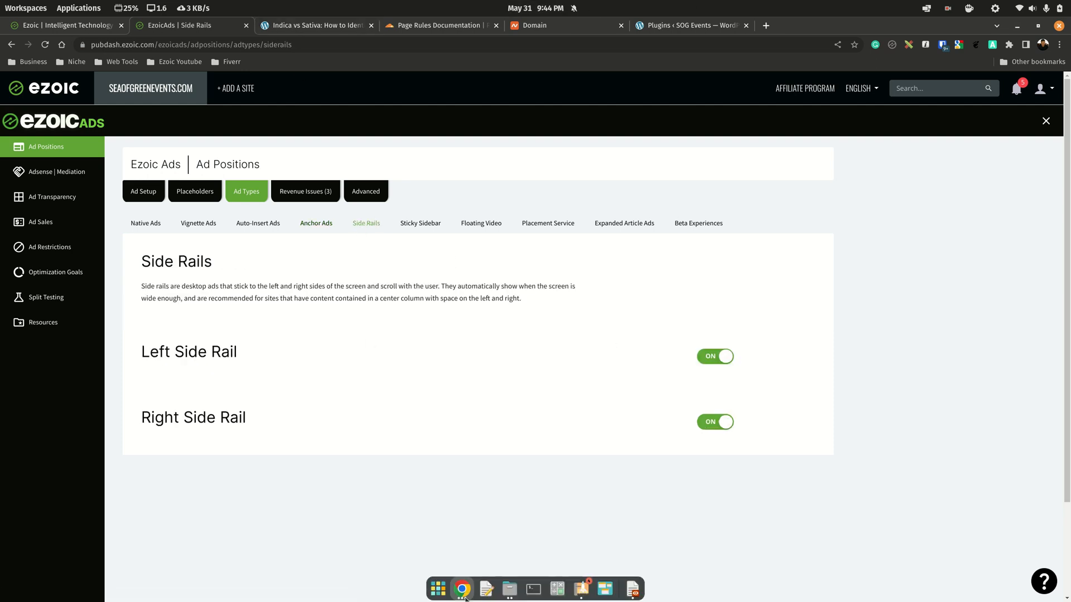
pyautogui.click(461, 591)
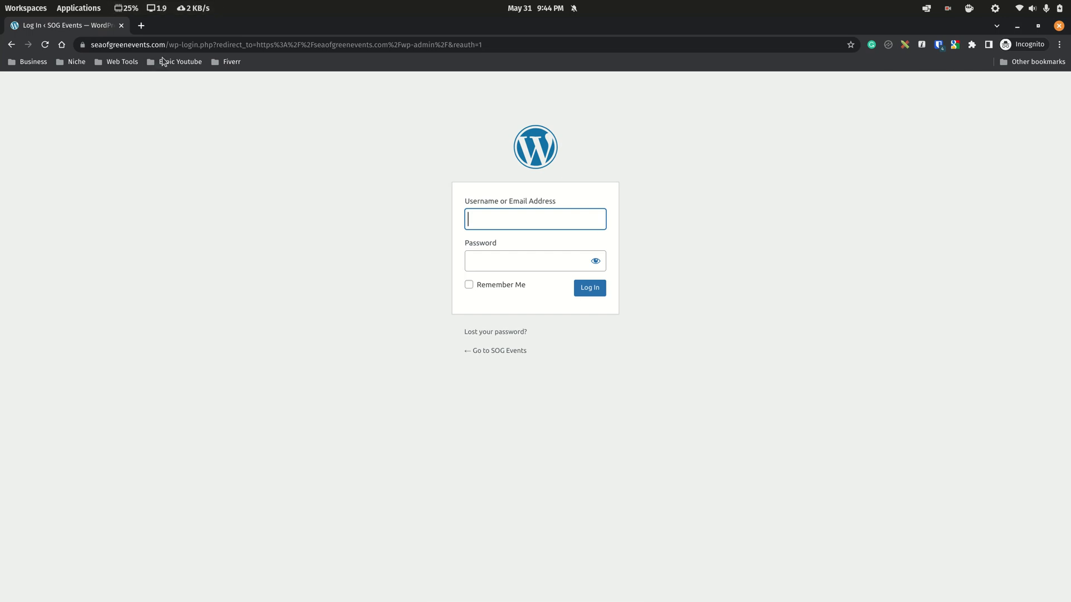
pyautogui.moveTo(169, 45); pyautogui.dragTo(834, 48)
pyautogui.press('BackSpace')
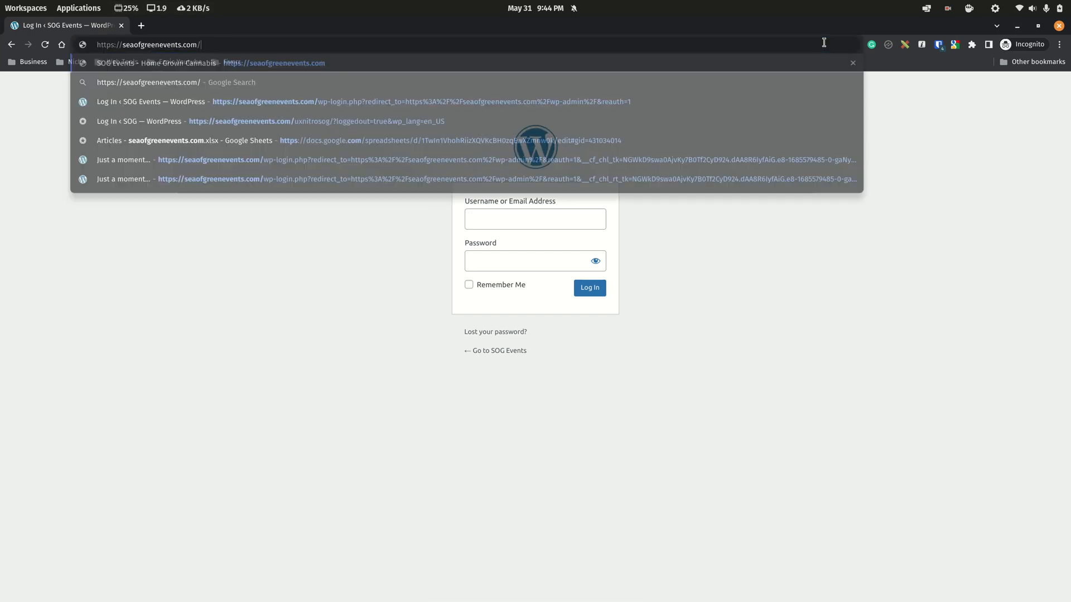
pyautogui.press('Return')
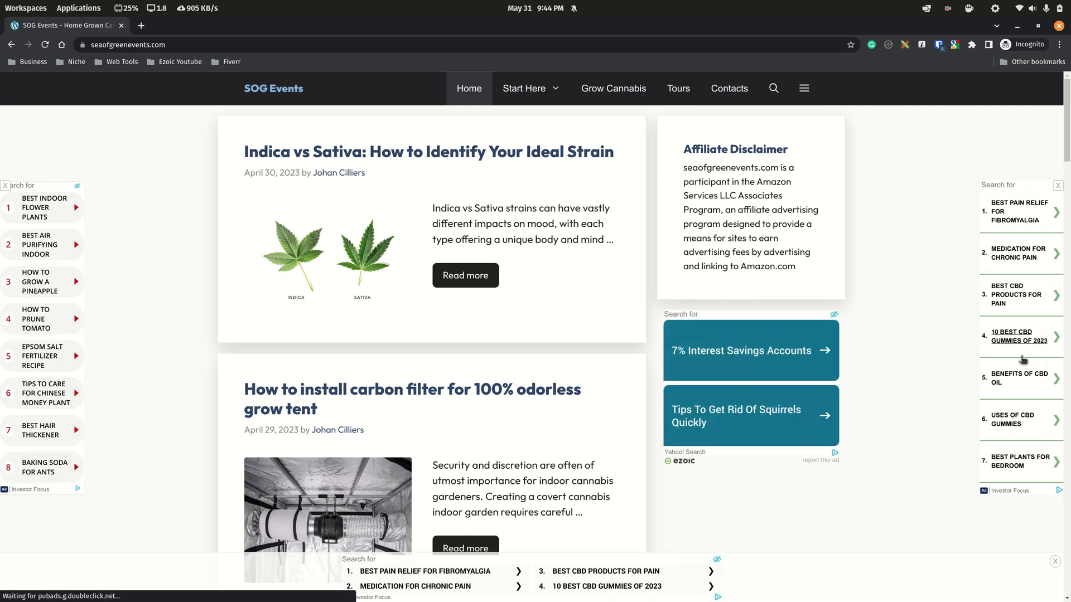
pyautogui.scroll(-4, 911, 402)
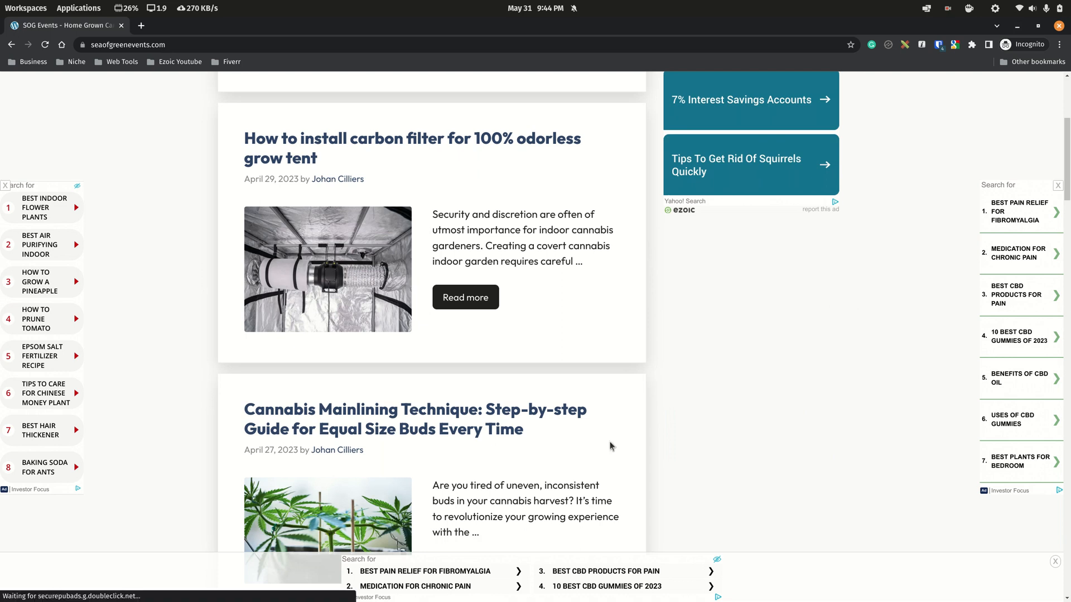
pyautogui.moveTo(516, 601)
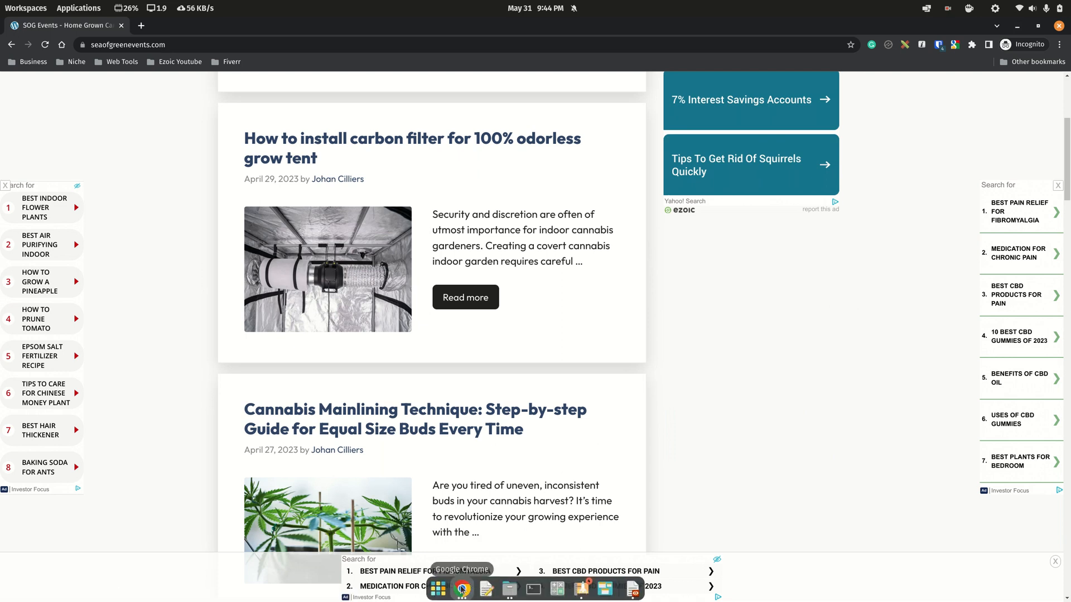
# Step: View Ezoic's Sticky Sidebar setting and check the ads on the live Indica vs Sativa article, dismissing the vignette ad
pyautogui.click(462, 589)
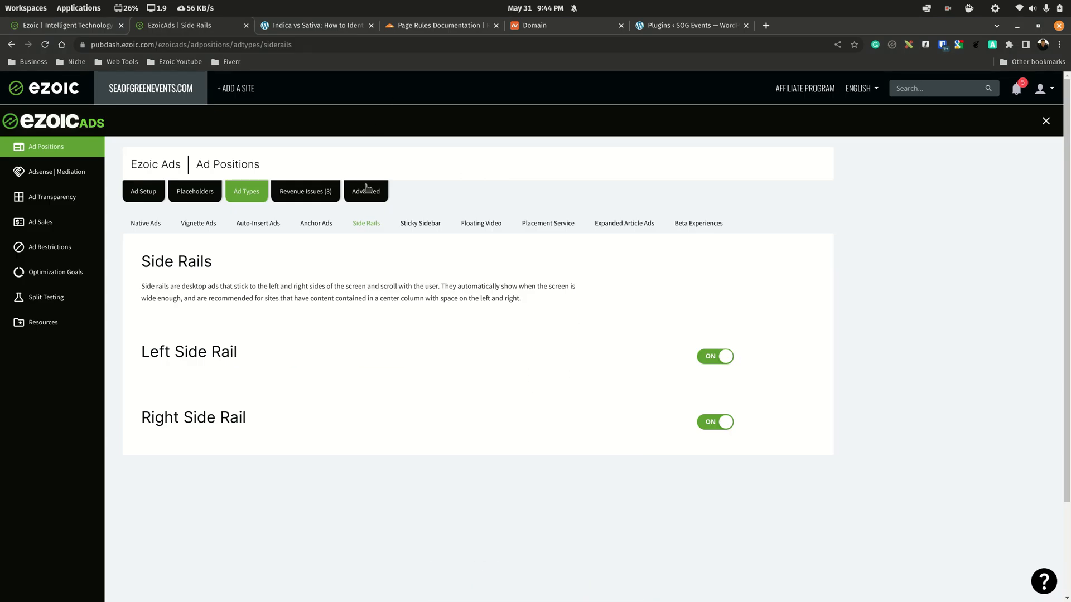
pyautogui.click(424, 225)
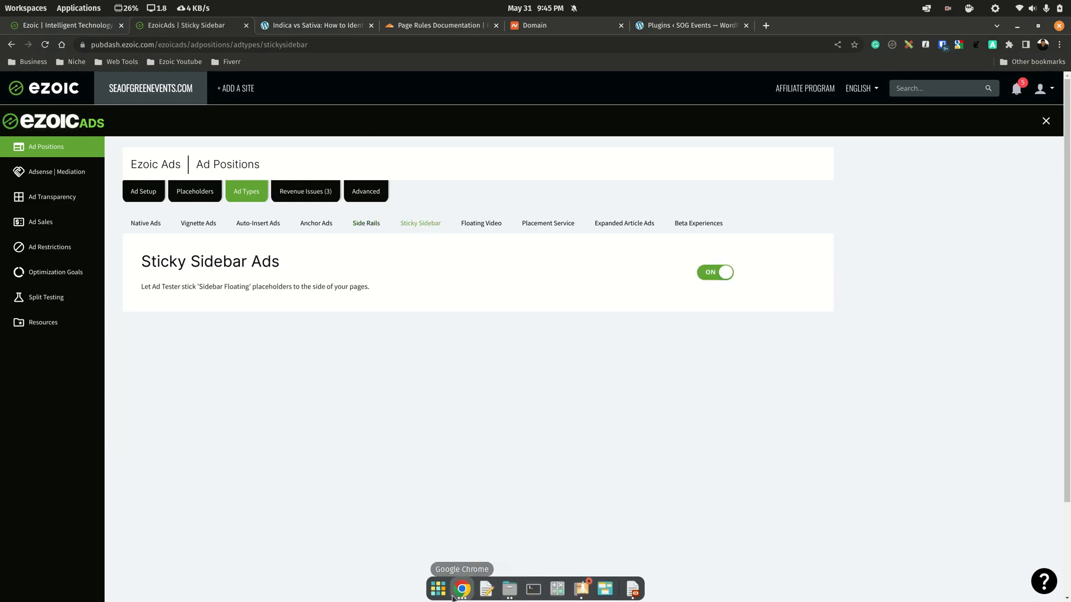
pyautogui.click(463, 589)
pyautogui.scroll(5, 641, 411)
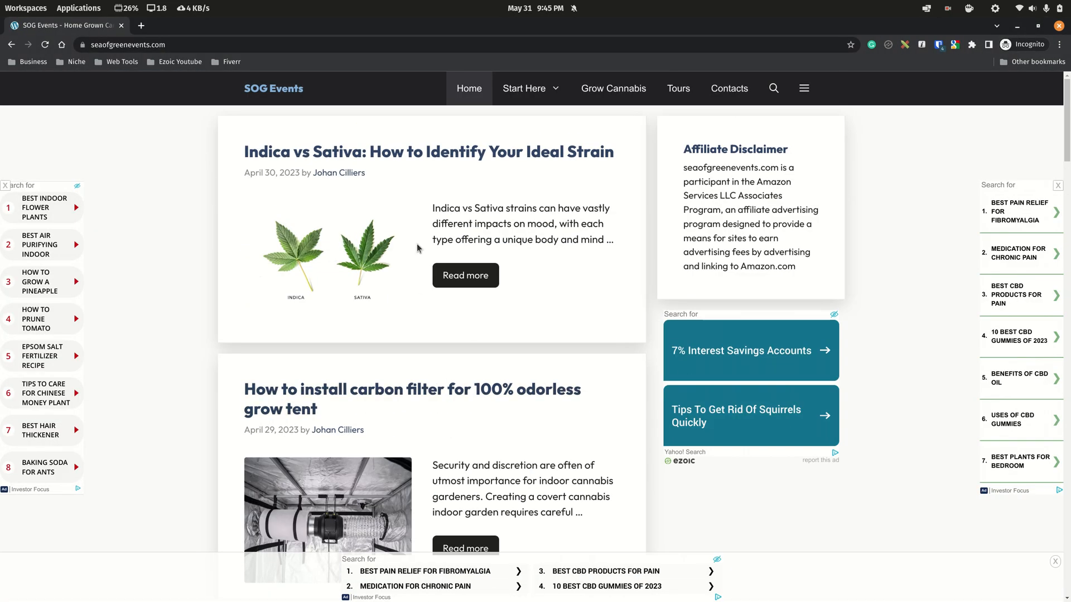
pyautogui.click(456, 157)
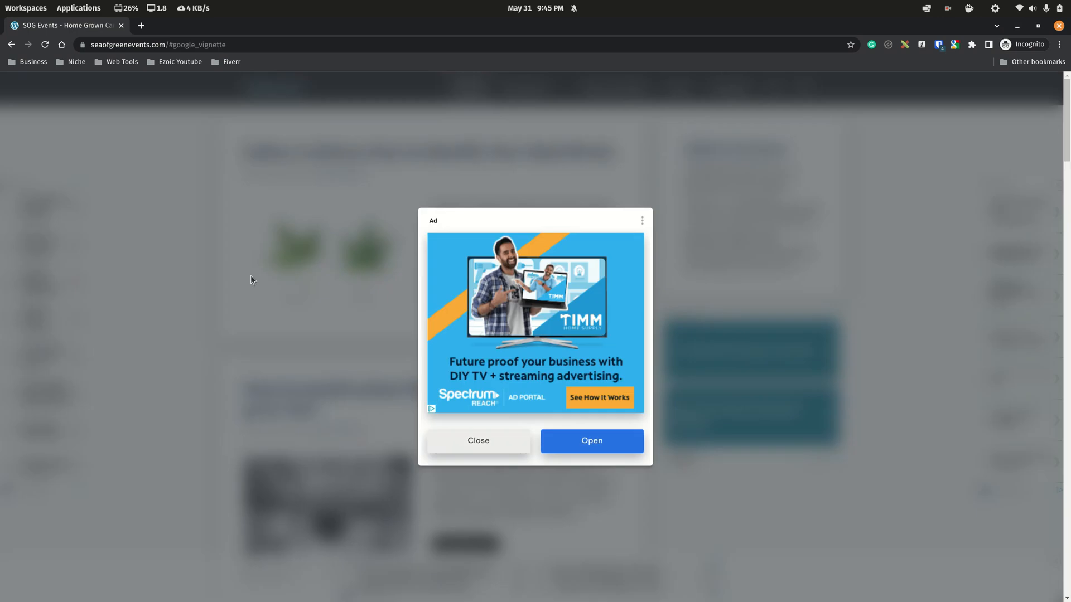
pyautogui.click(478, 441)
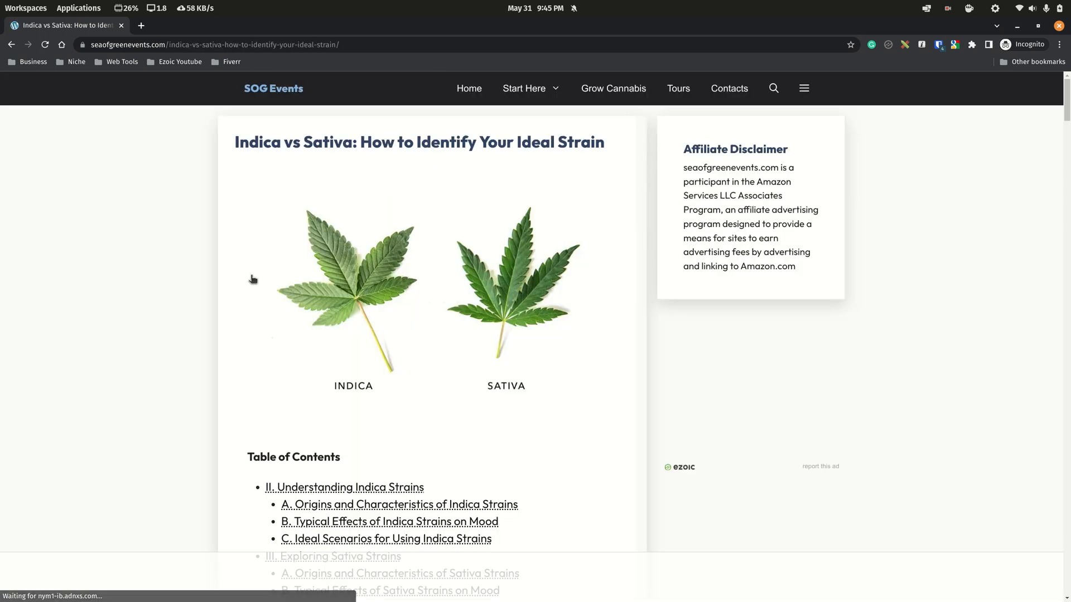
pyautogui.scroll(-3, 725, 262)
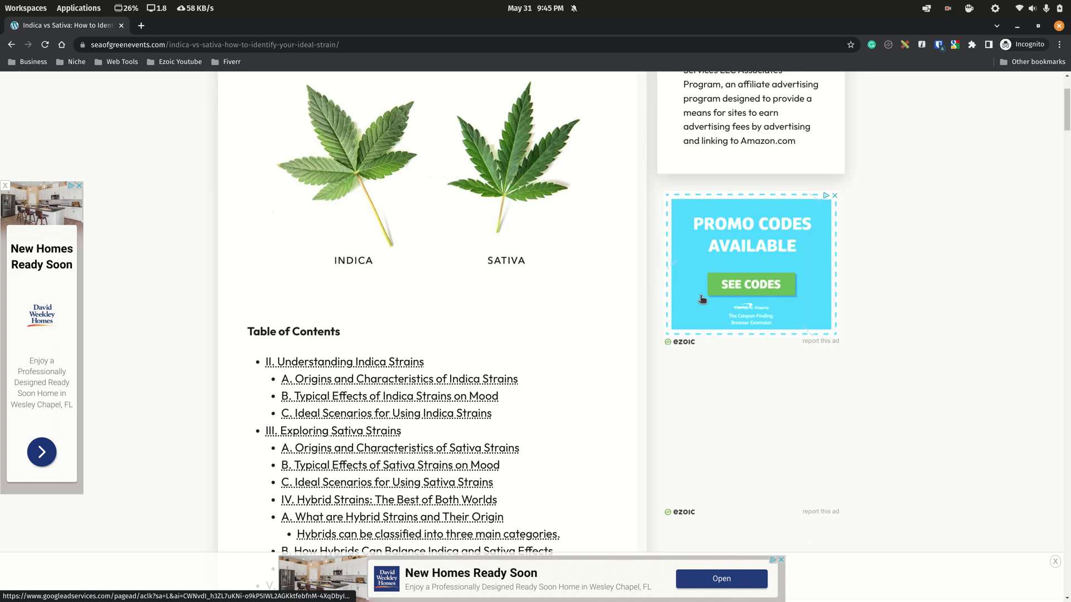
pyautogui.scroll(-3, 753, 406)
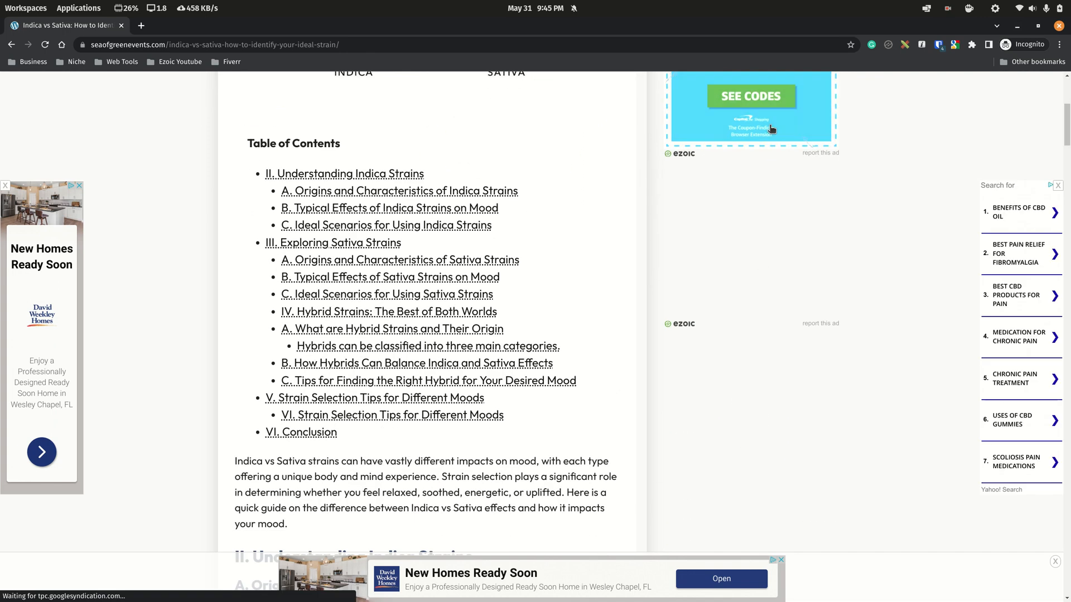
# Step: Examine the sidebar and floating video ads on the live Indica vs Sativa article and measure its content column
pyautogui.scroll(-10, 770, 262)
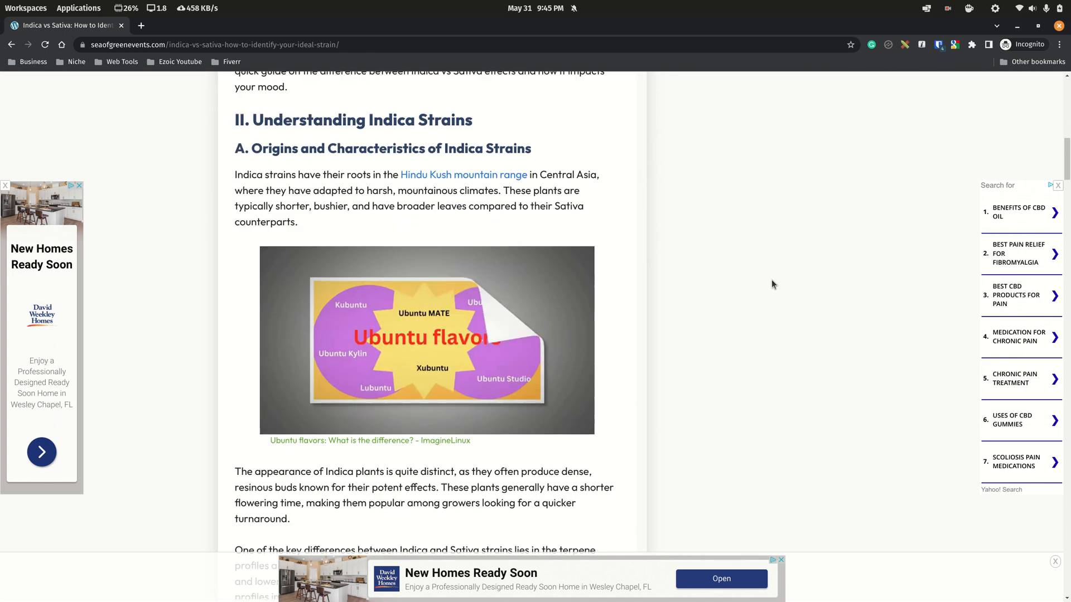
pyautogui.scroll(14, 753, 359)
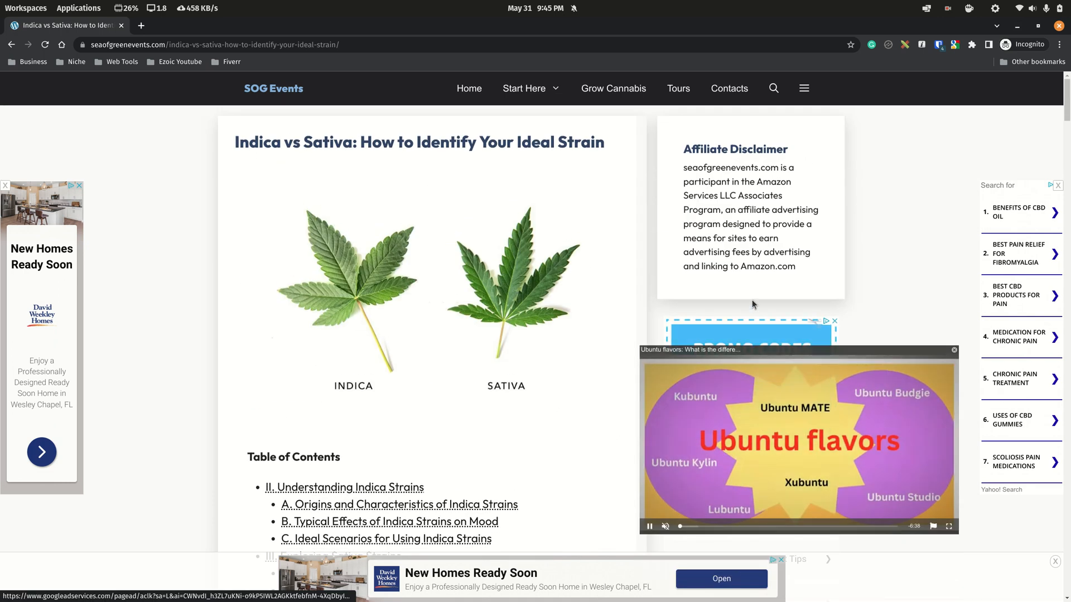
pyautogui.scroll(-2, 751, 302)
pyautogui.scroll(-2, 778, 266)
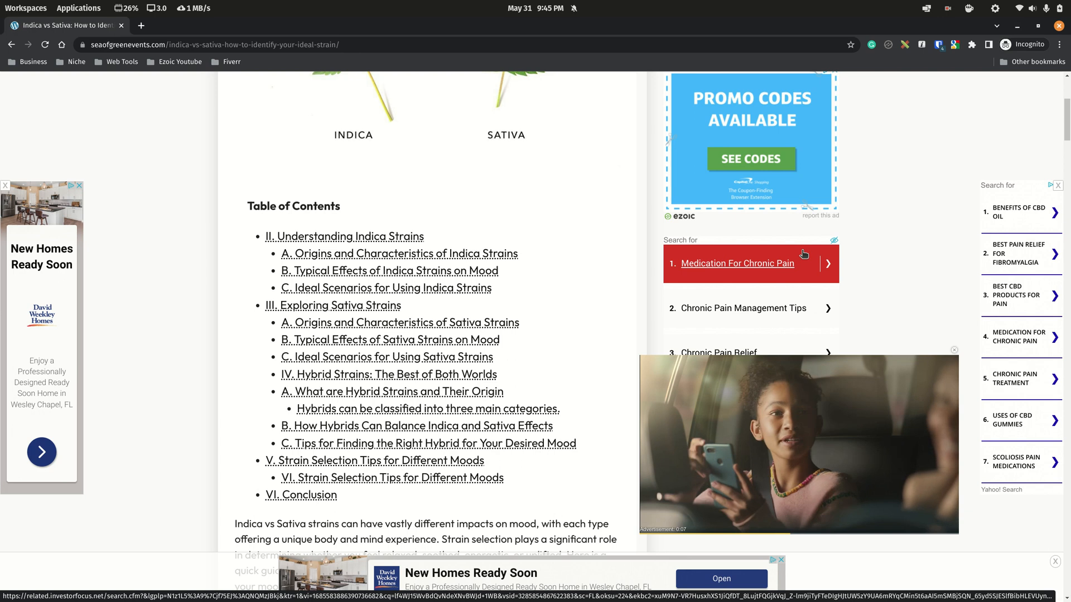
pyautogui.scroll(5, 866, 271)
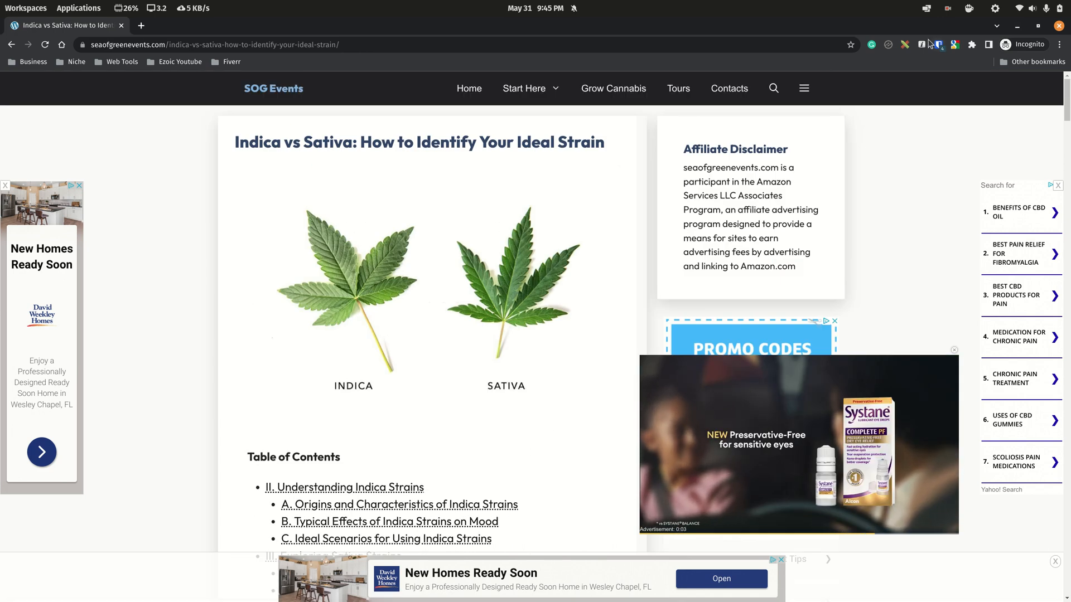
pyautogui.click(905, 46)
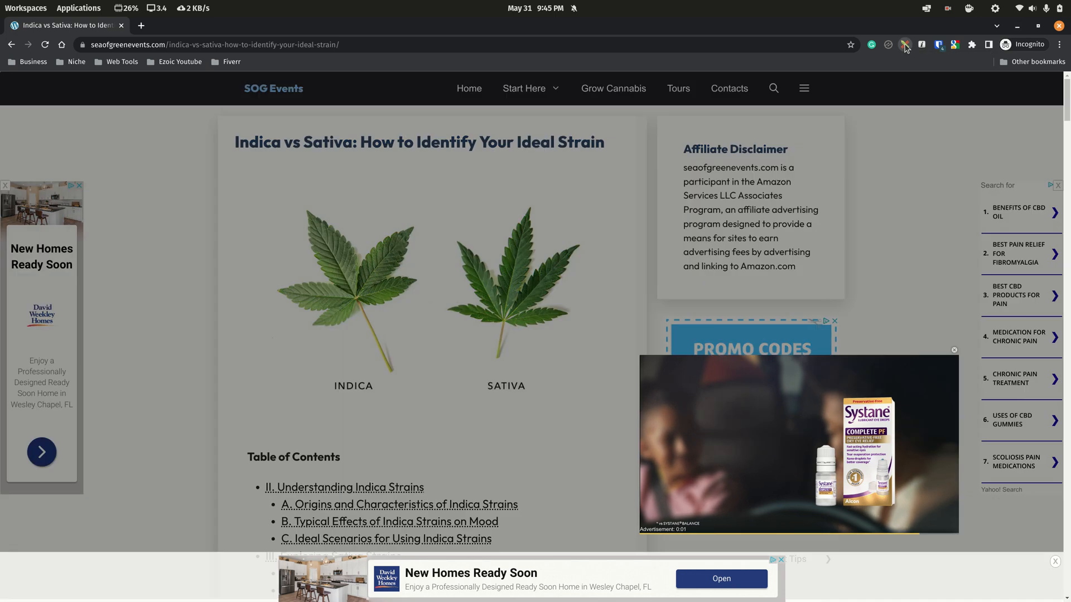
pyautogui.moveTo(217, 114); pyautogui.dragTo(653, 255)
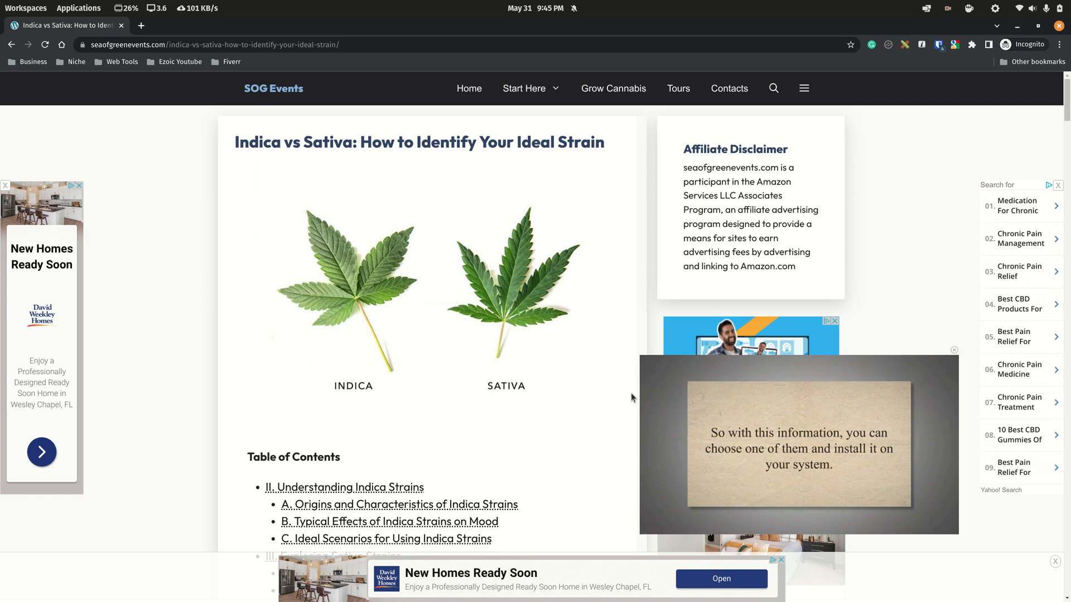
# Step: Return to the Ezoic dashboard, review the Floating Video ad settings and open the Humix overview
pyautogui.click(463, 589)
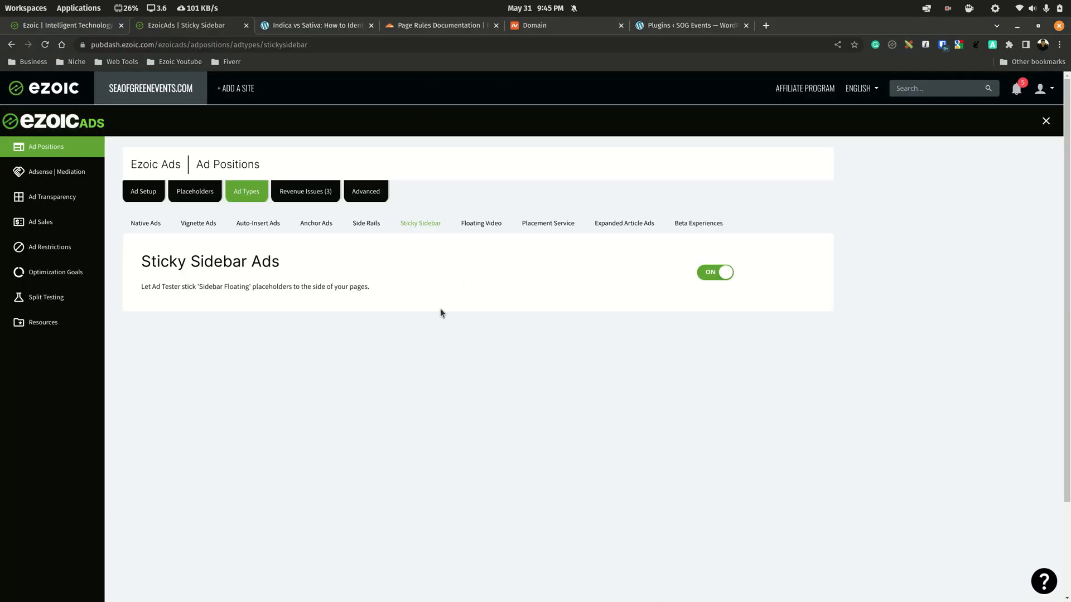
pyautogui.click(475, 225)
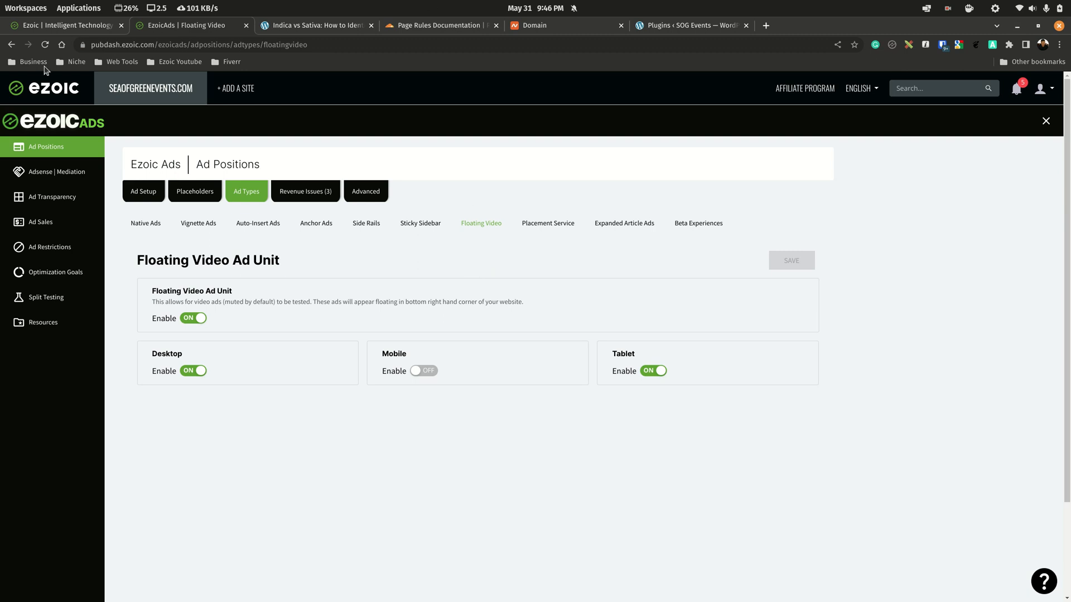
pyautogui.click(56, 88)
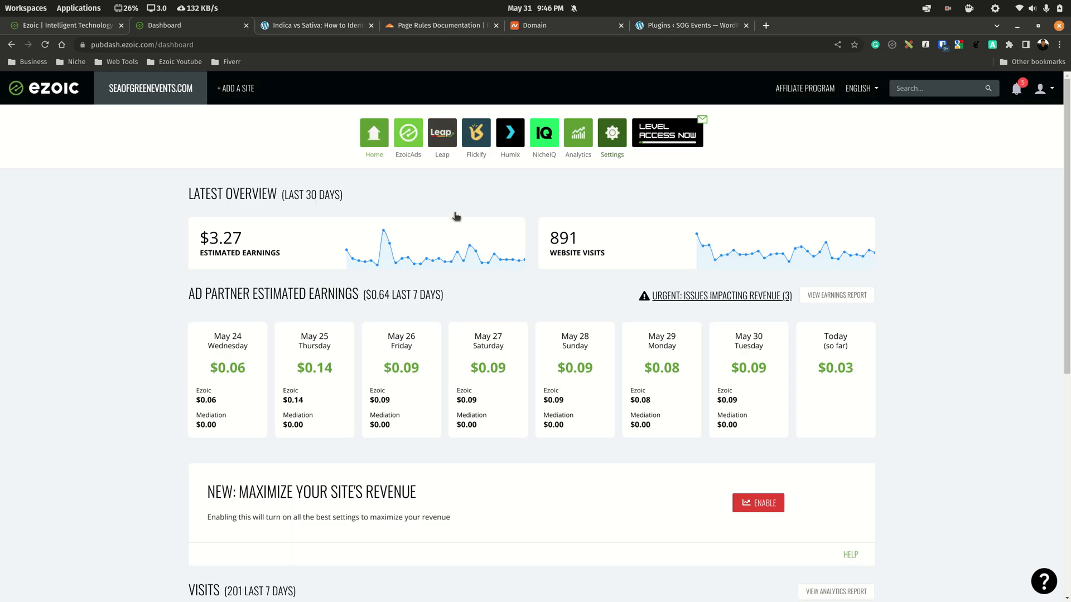
pyautogui.click(510, 135)
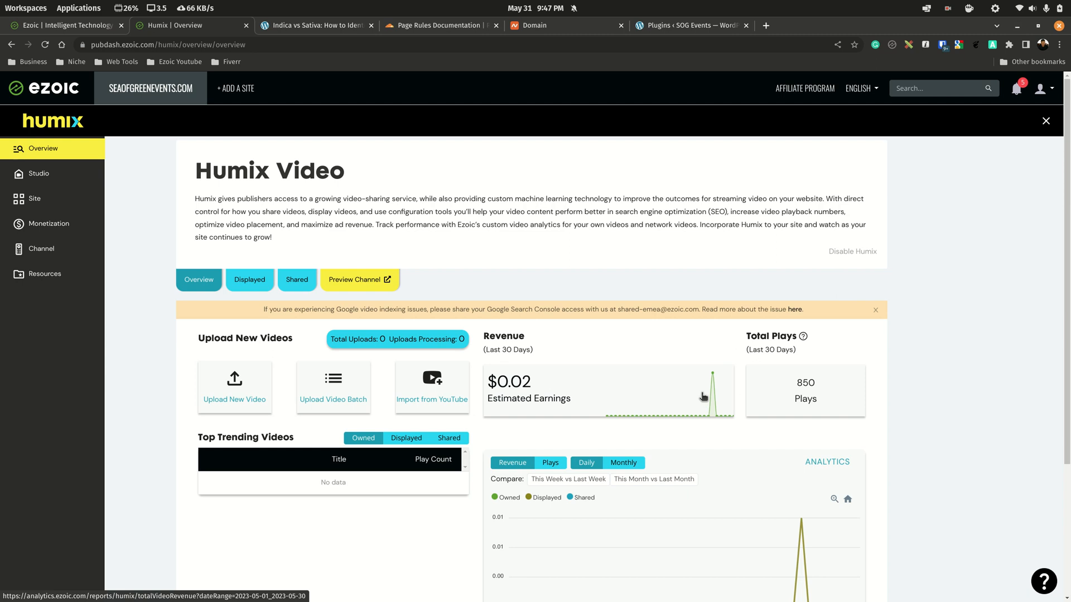
# Step: Disable Humix Video for the site and turn it back on
pyautogui.click(850, 252)
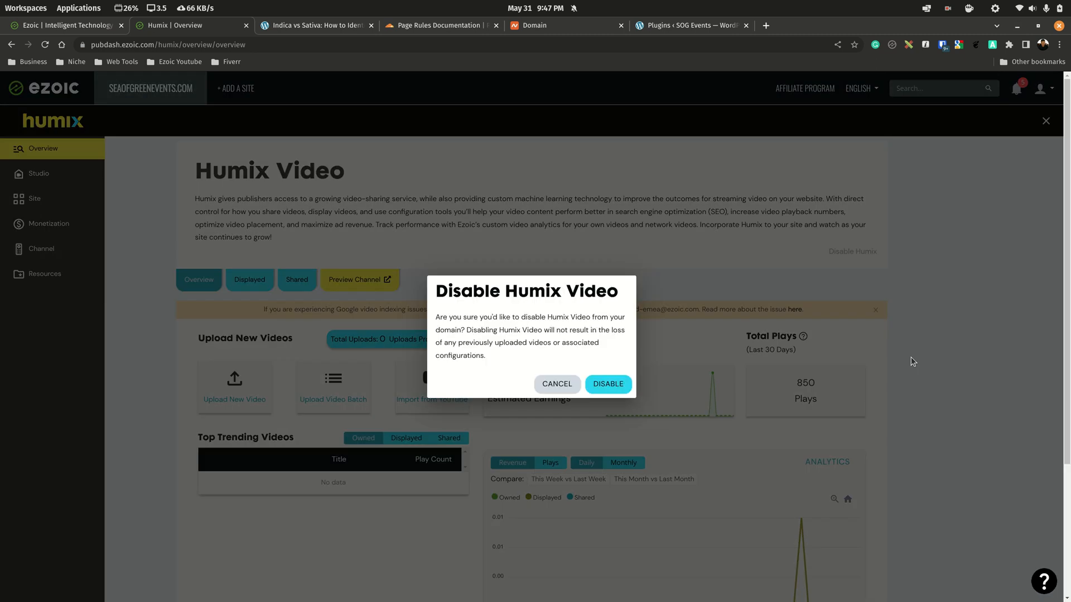
pyautogui.click(608, 383)
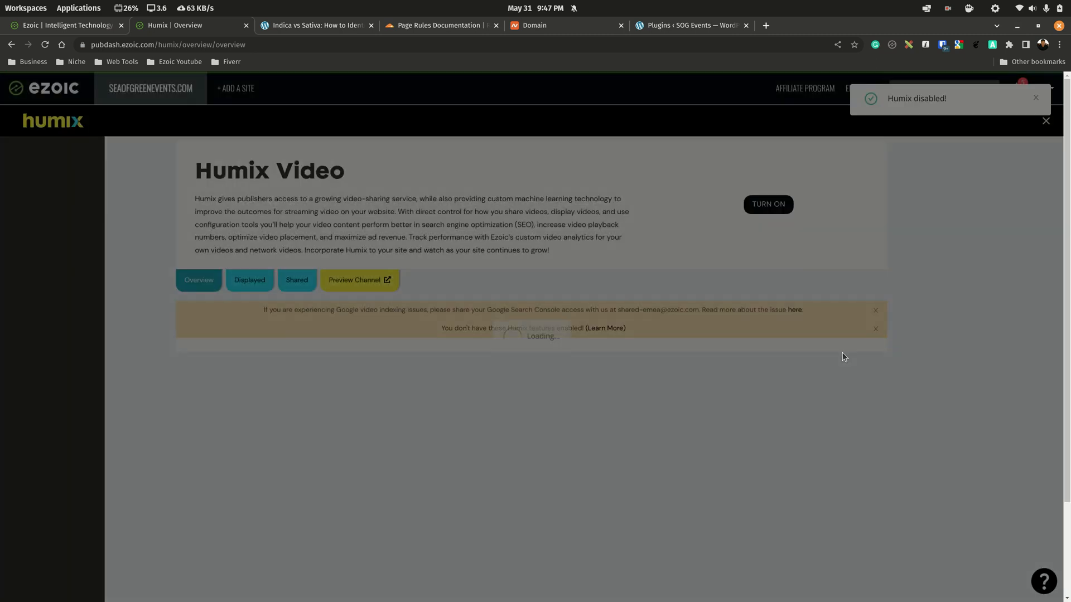
pyautogui.click(776, 207)
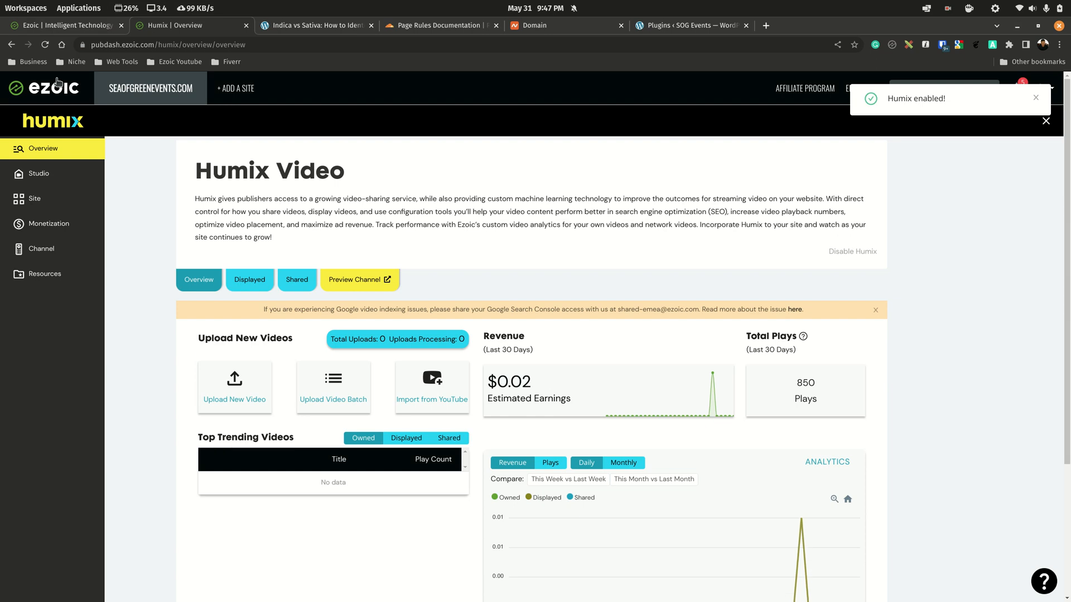
# Step: Review the Placement Service, Expanded Article Ads and Beta Experiences settings among Ezoic's ad types
pyautogui.click(53, 88)
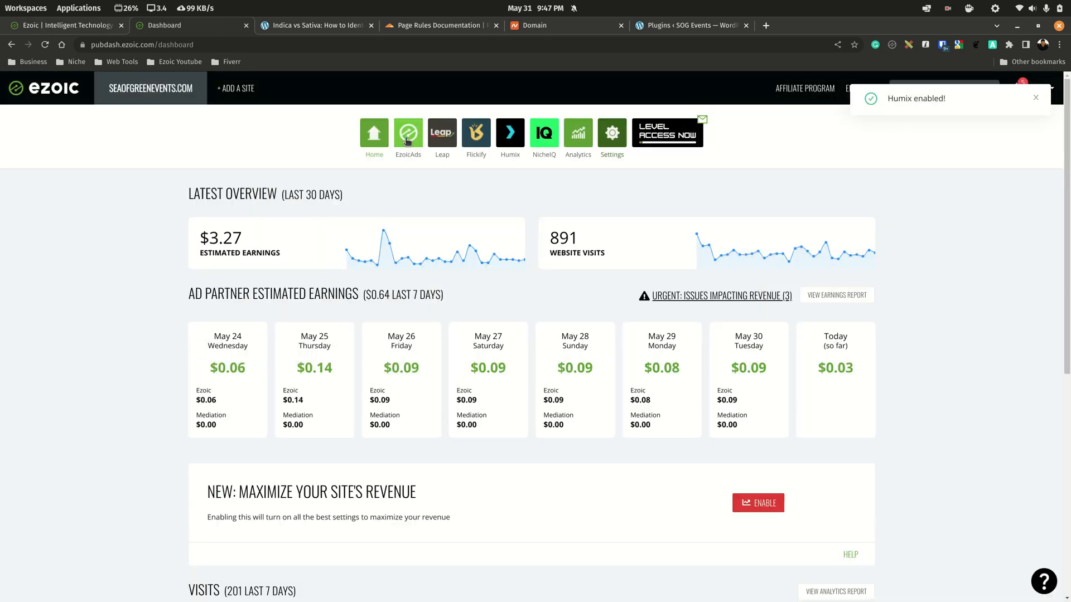
pyautogui.click(404, 138)
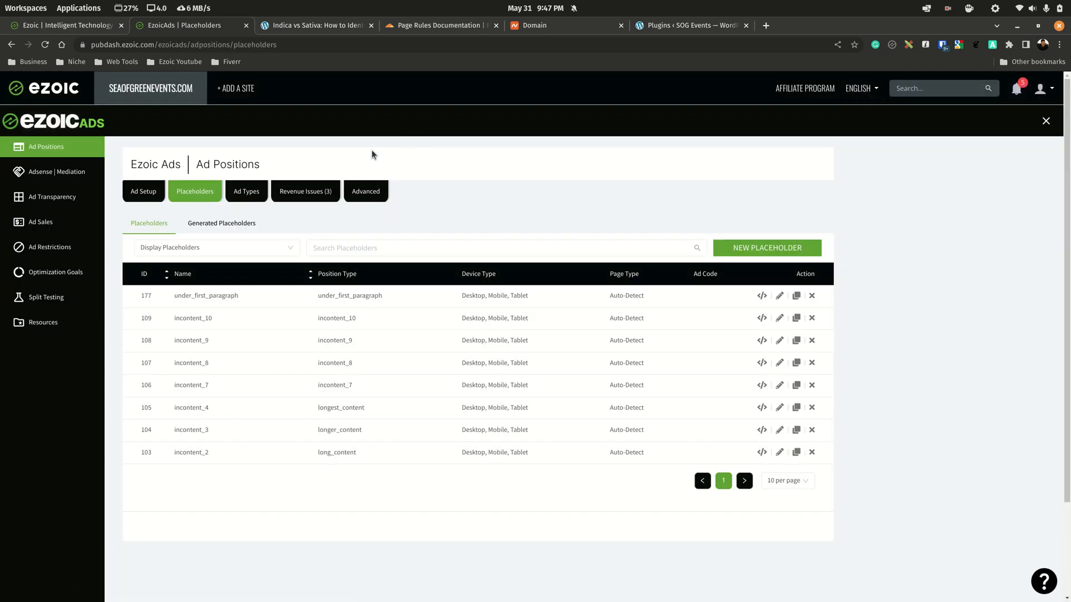
pyautogui.click(246, 191)
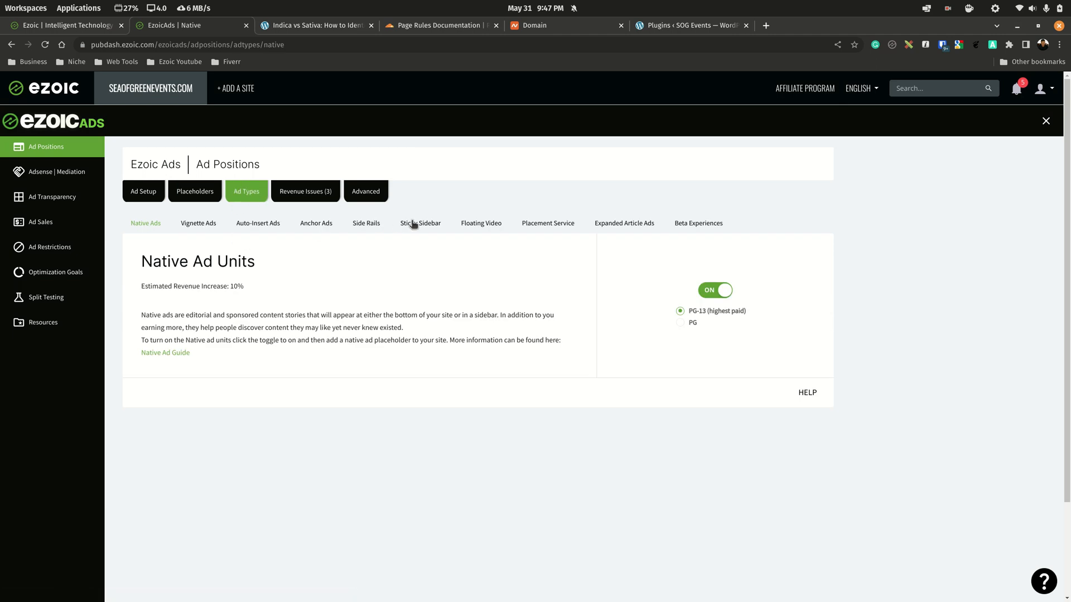
pyautogui.click(540, 224)
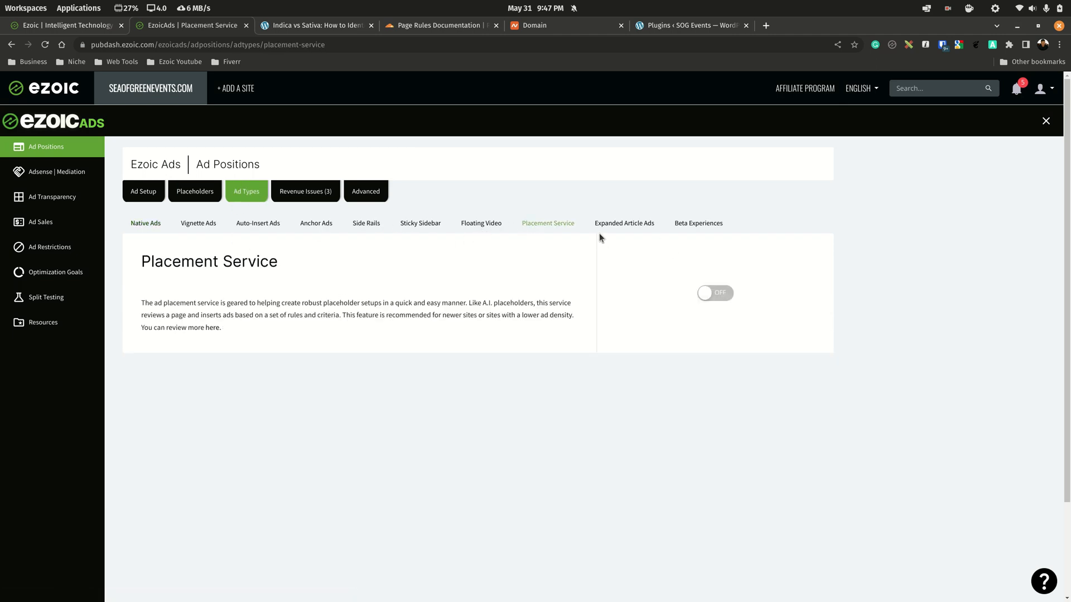
pyautogui.click(630, 225)
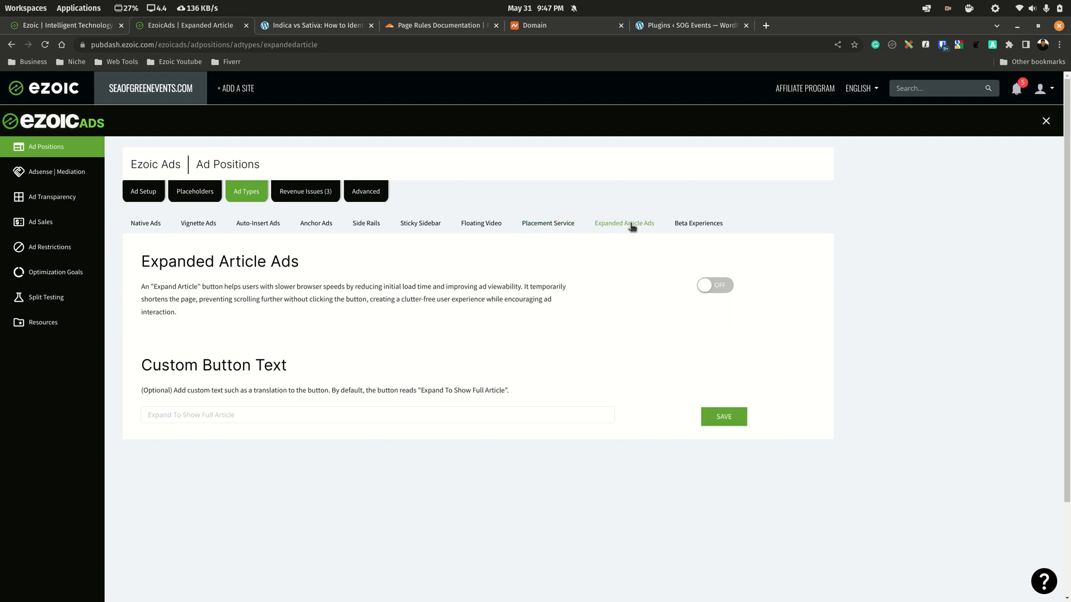
pyautogui.click(715, 221)
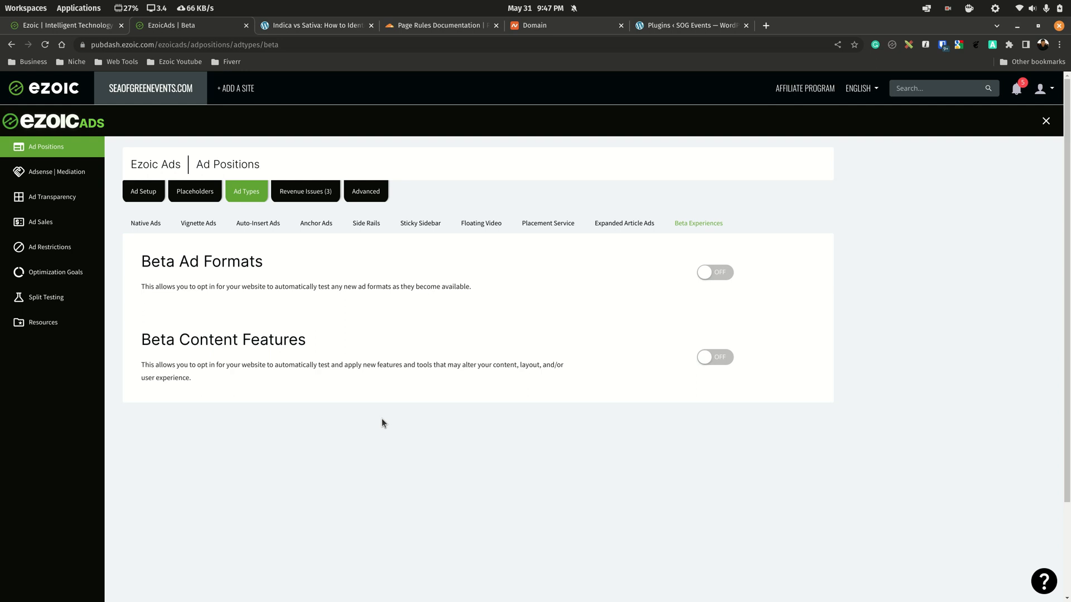
# Step: Switch to the WordPress plugins page and open the Ezoic plugin's CDN Settings
pyautogui.click(705, 25)
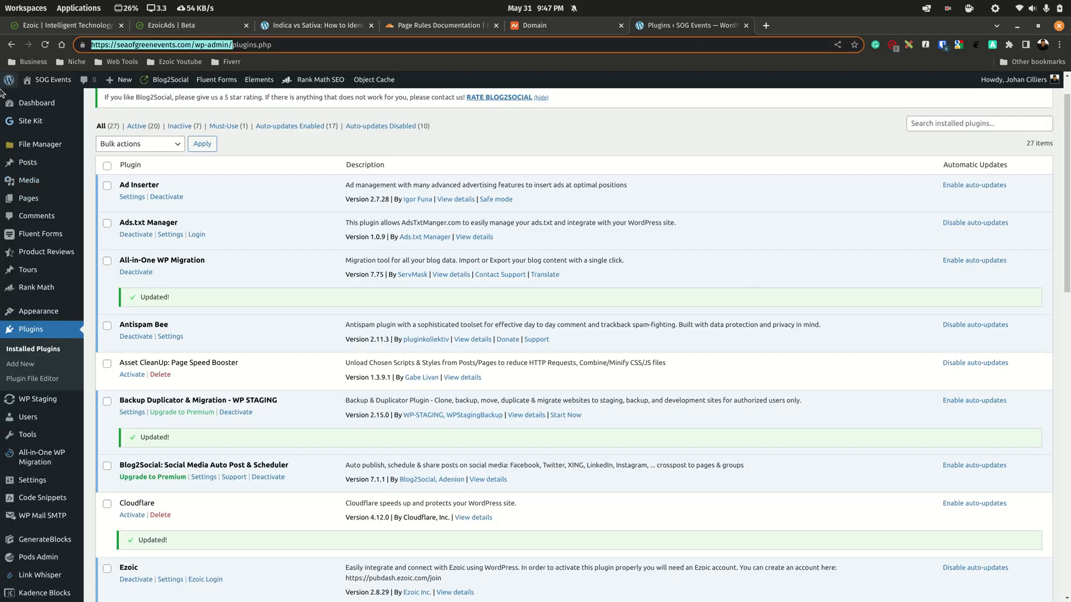
pyautogui.scroll(-3, 309, 246)
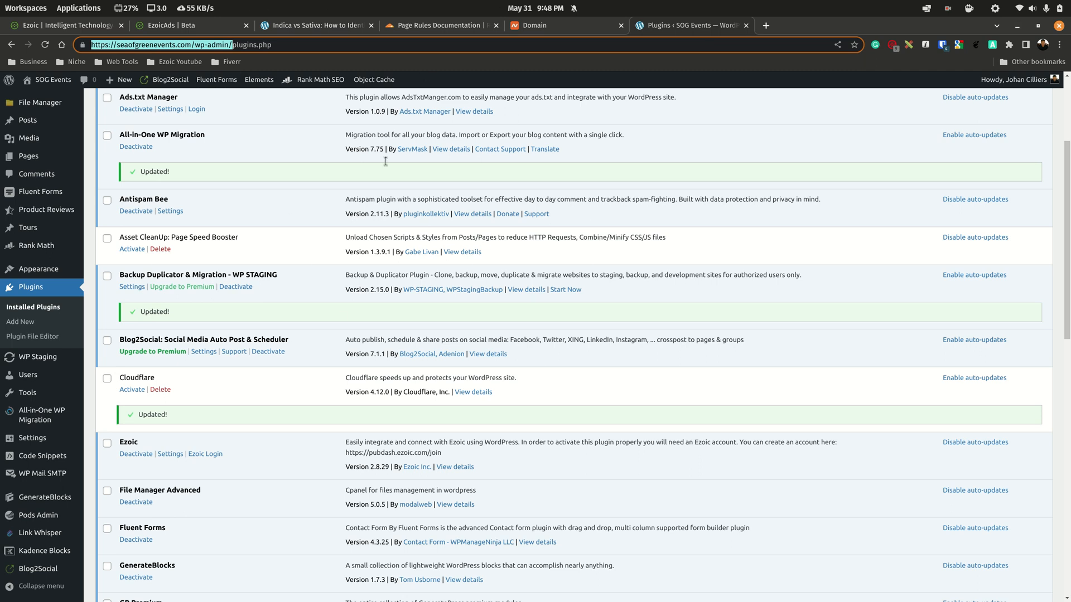
pyautogui.doubleClick(125, 444)
pyautogui.click(176, 454)
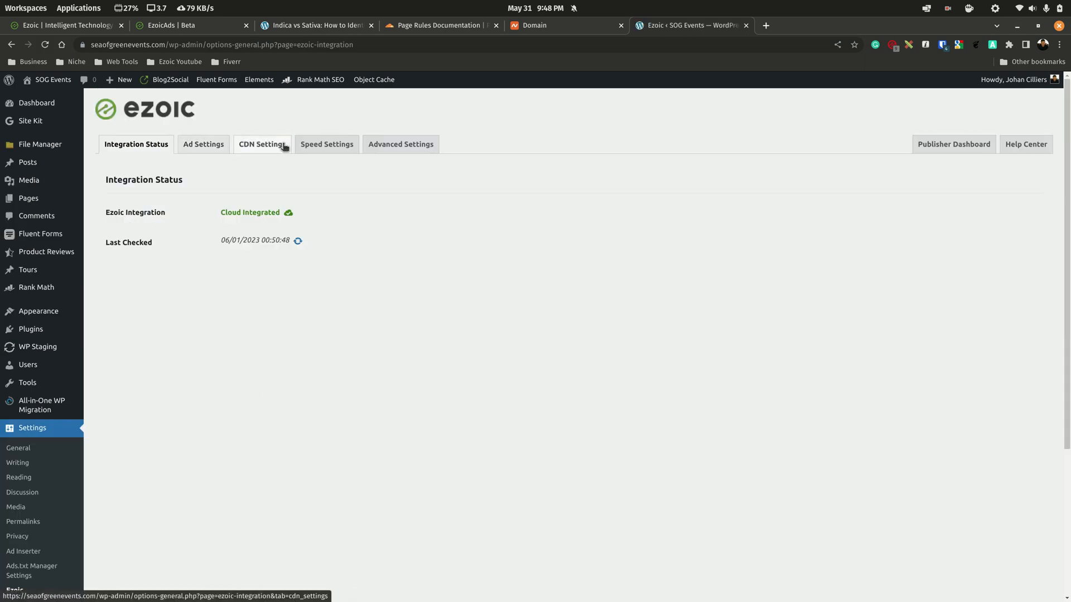
pyautogui.click(265, 146)
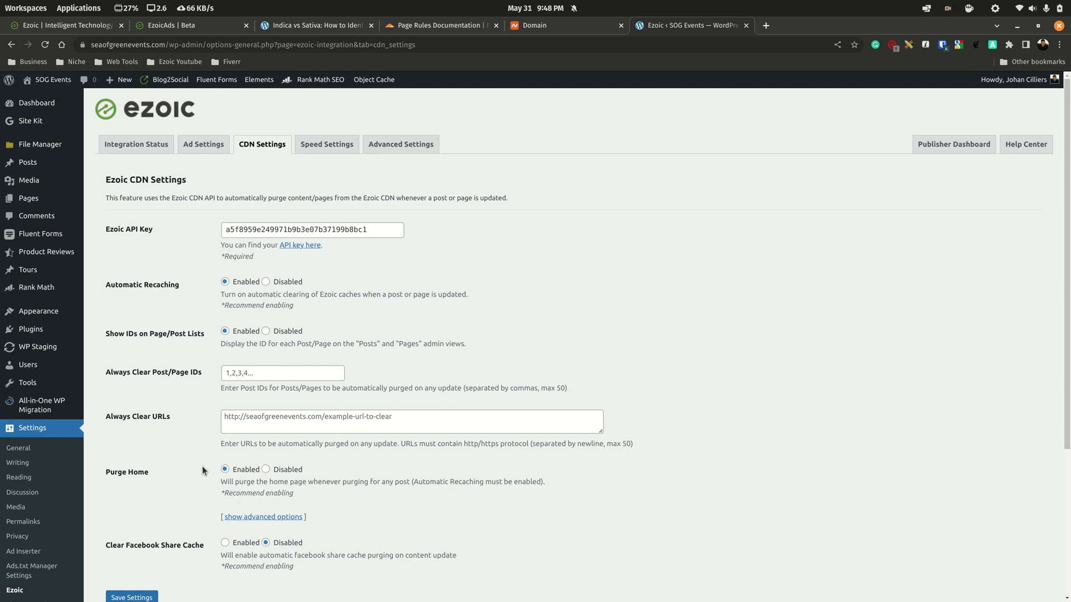
# Step: Search the Ezoic dashboard for "api", open API Gateway and copy the API key
pyautogui.click(204, 30)
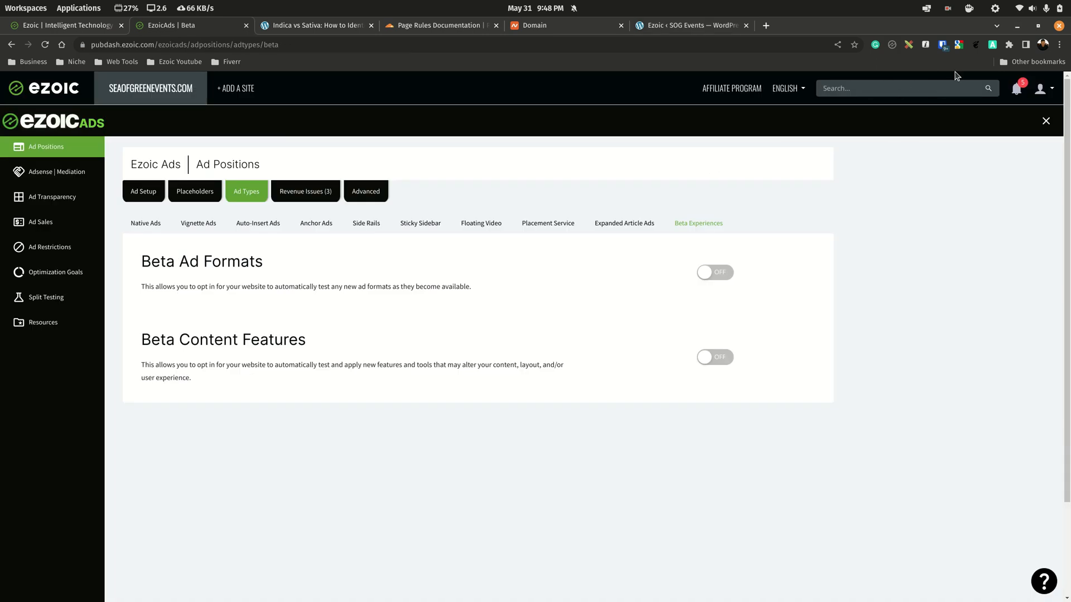
pyautogui.write('ap')
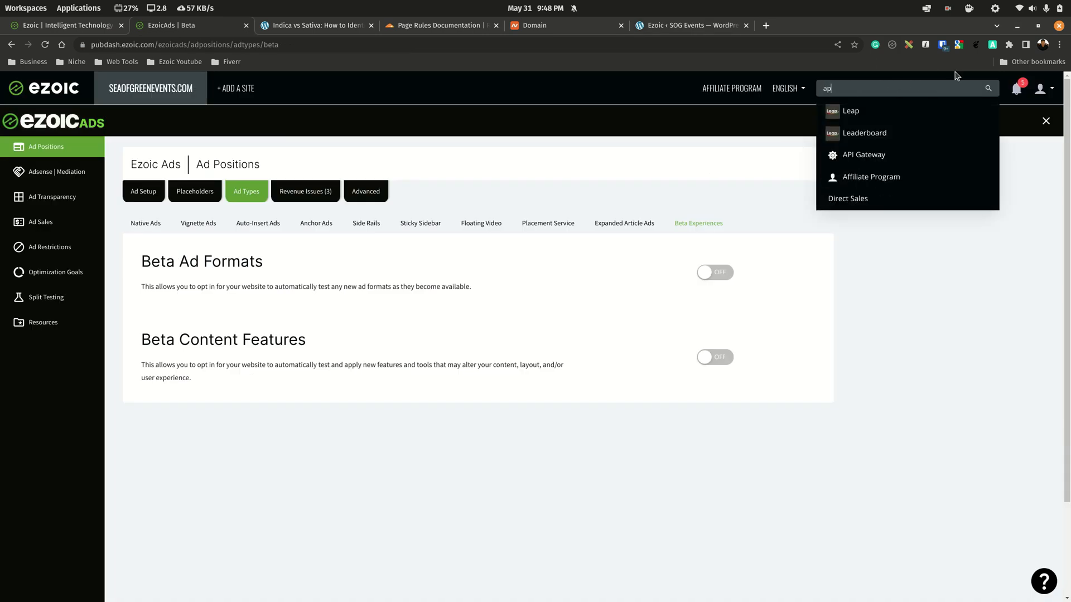
pyautogui.write('i')
pyautogui.click(880, 110)
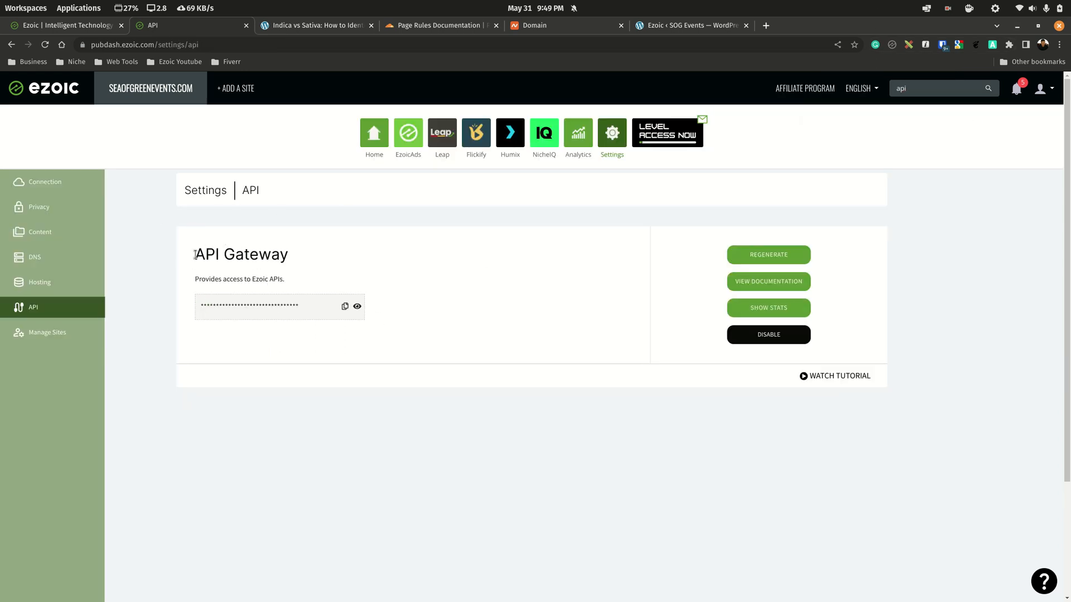
pyautogui.click(346, 307)
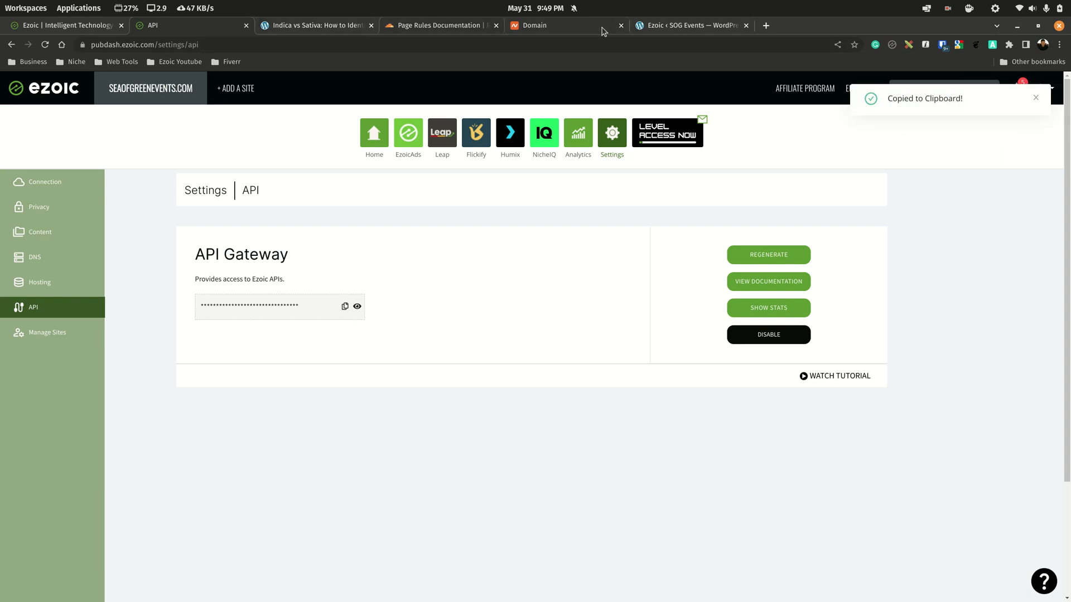
# Step: Replace the Ezoic API Key in the WordPress plugin's CDN Settings with the copied API key
pyautogui.click(692, 25)
pyautogui.click(377, 232)
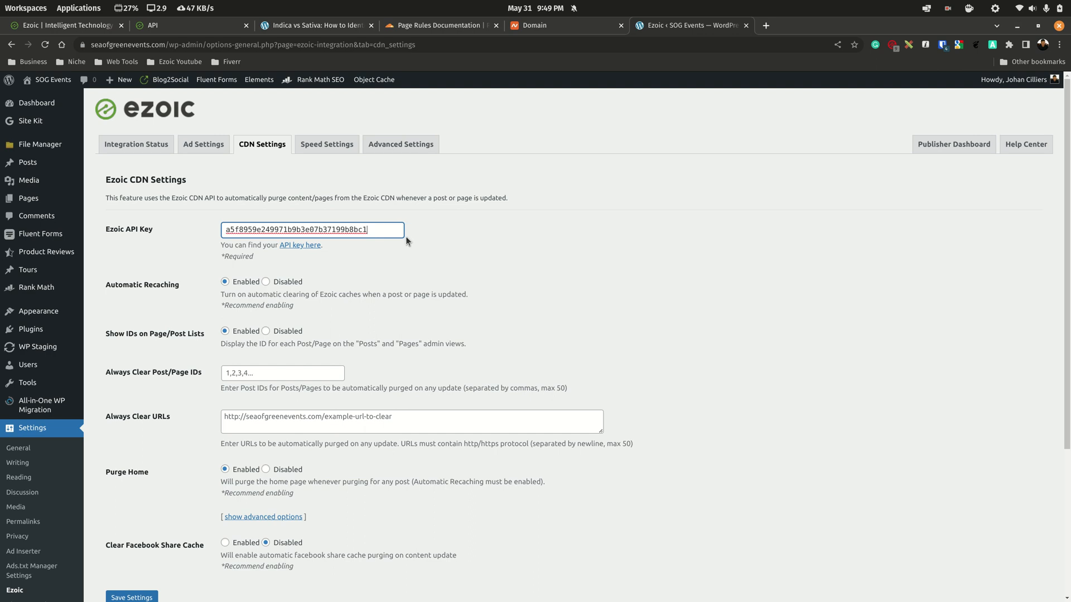
pyautogui.hotkey('ctrl', 'a')
pyautogui.hotkey('ctrl', 'v')
# Step: Review the Ezoic plugin's caching options in CDN Settings and the feature-removal options in Speed Settings
pyautogui.click(320, 146)
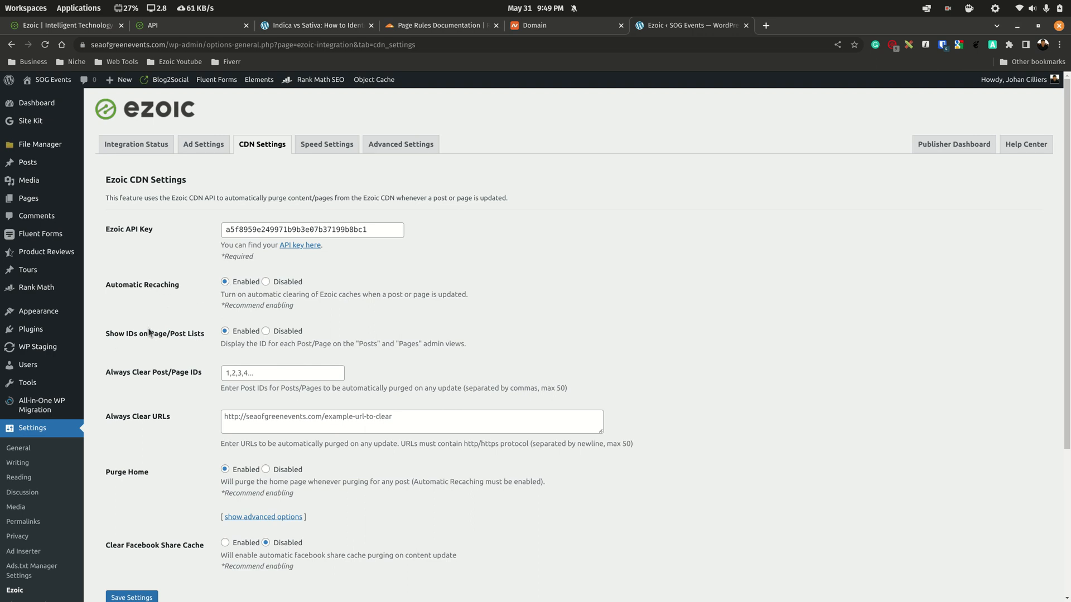
pyautogui.scroll(-3, 125, 393)
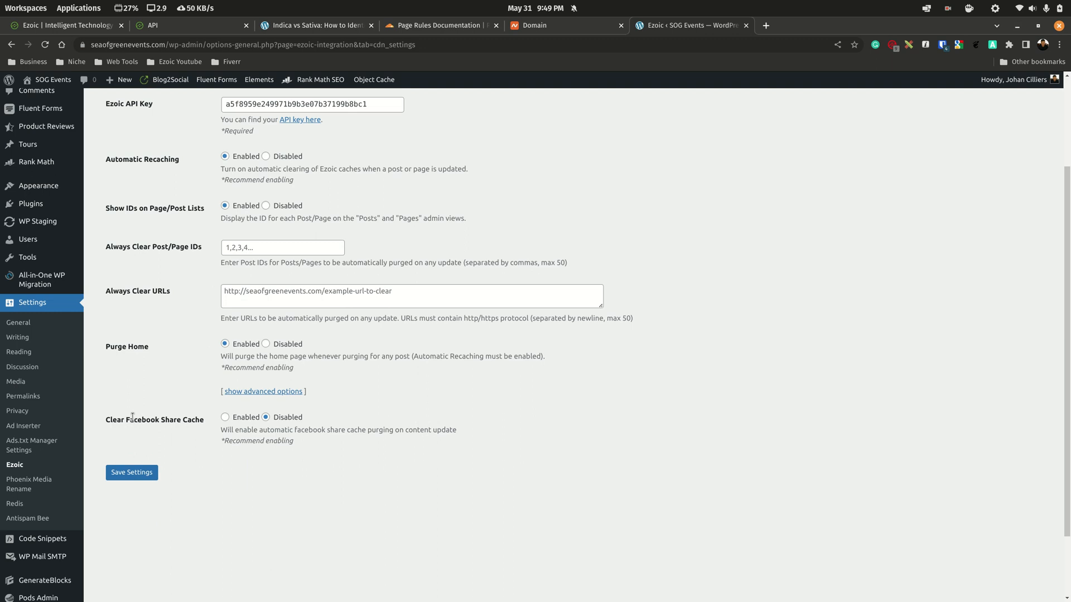
pyautogui.scroll(3, 234, 290)
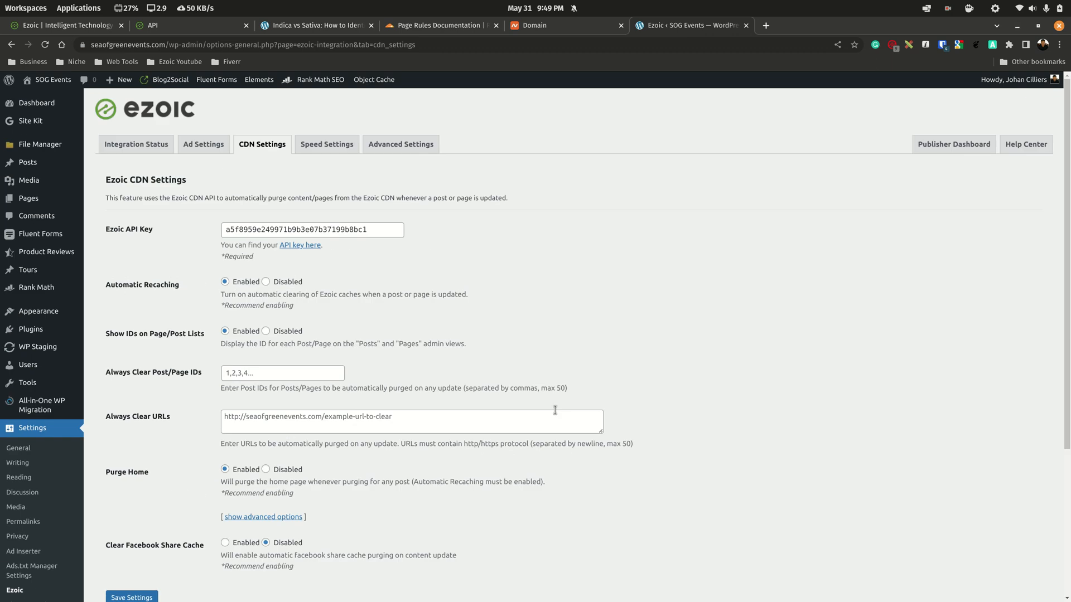
pyautogui.click(321, 145)
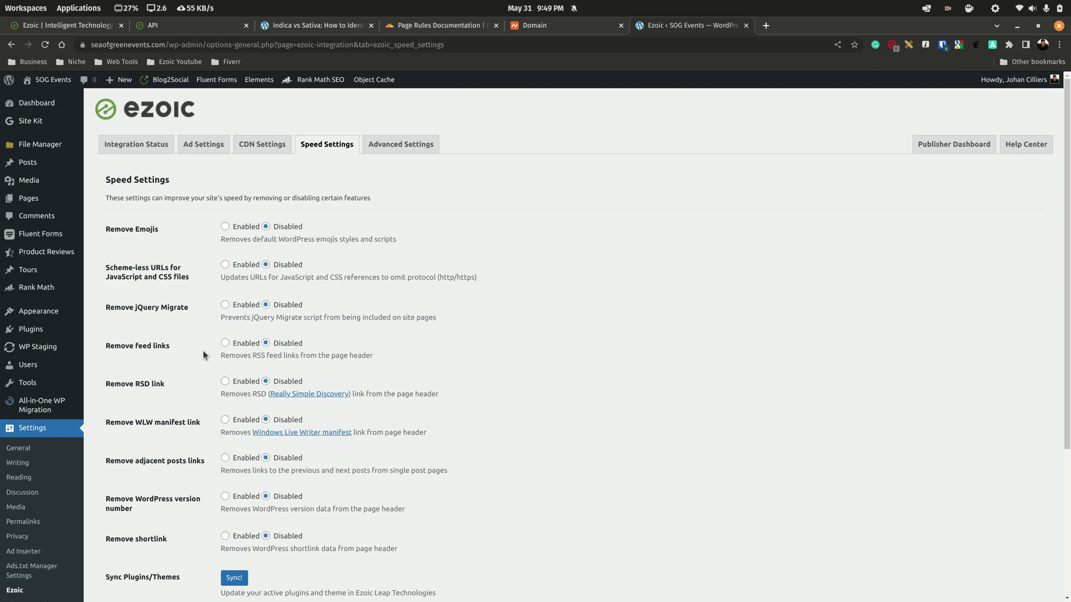
pyautogui.scroll(-2, 349, 211)
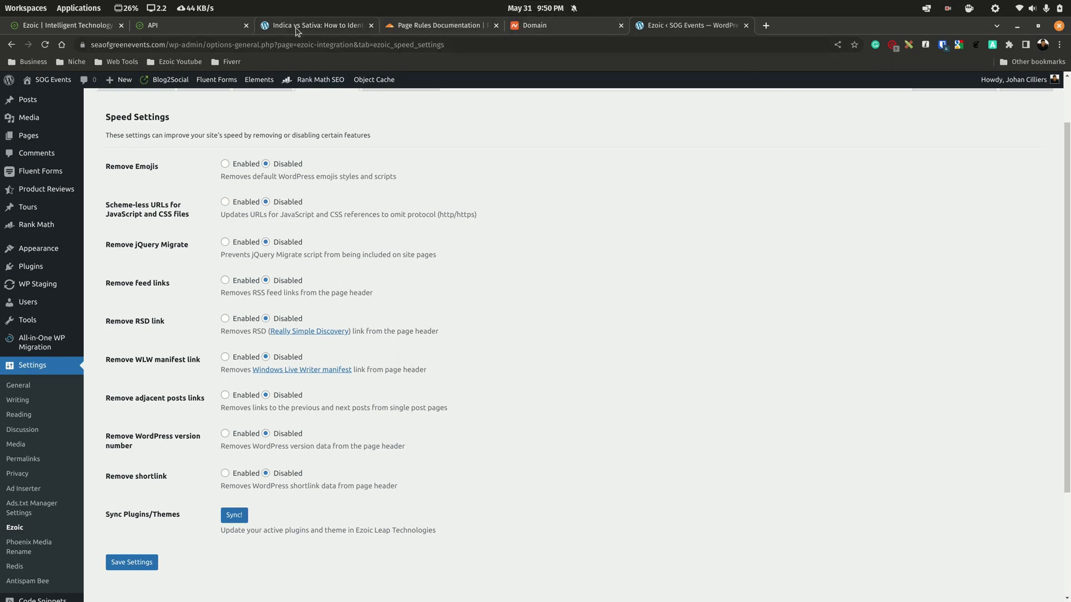
# Step: Return to the installed WordPress plugins and look through the list past Ads.txt Manager and Ezoic
pyautogui.click(11, 44)
pyautogui.moveTo(33, 267)
pyautogui.click(144, 270)
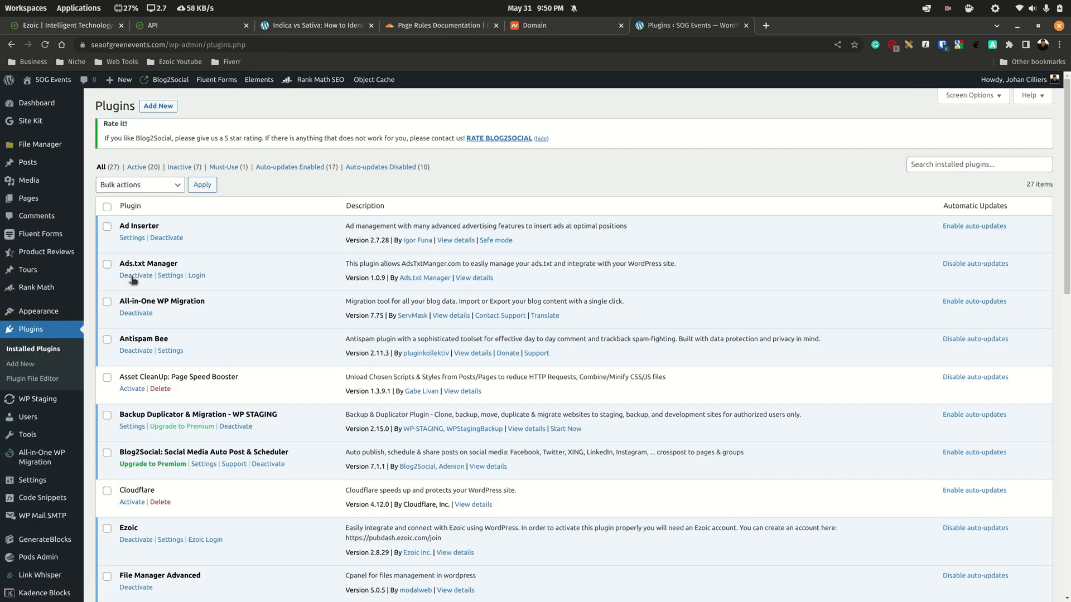
pyautogui.scroll(-6, 226, 304)
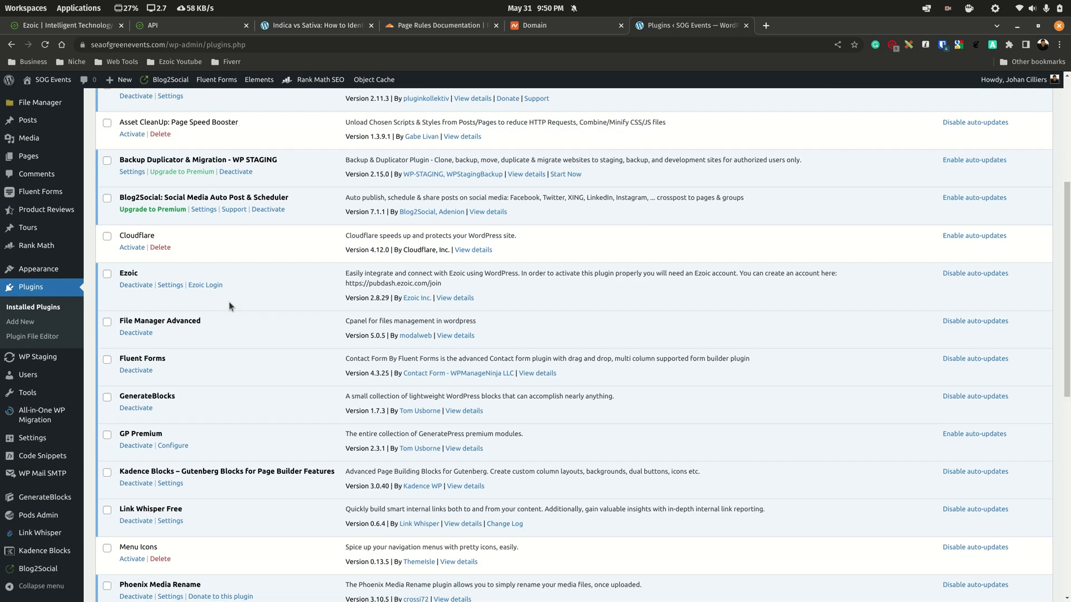
# Step: Look through the remaining plugins in the installed plugins list and return to its beginning
pyautogui.scroll(-7, 229, 305)
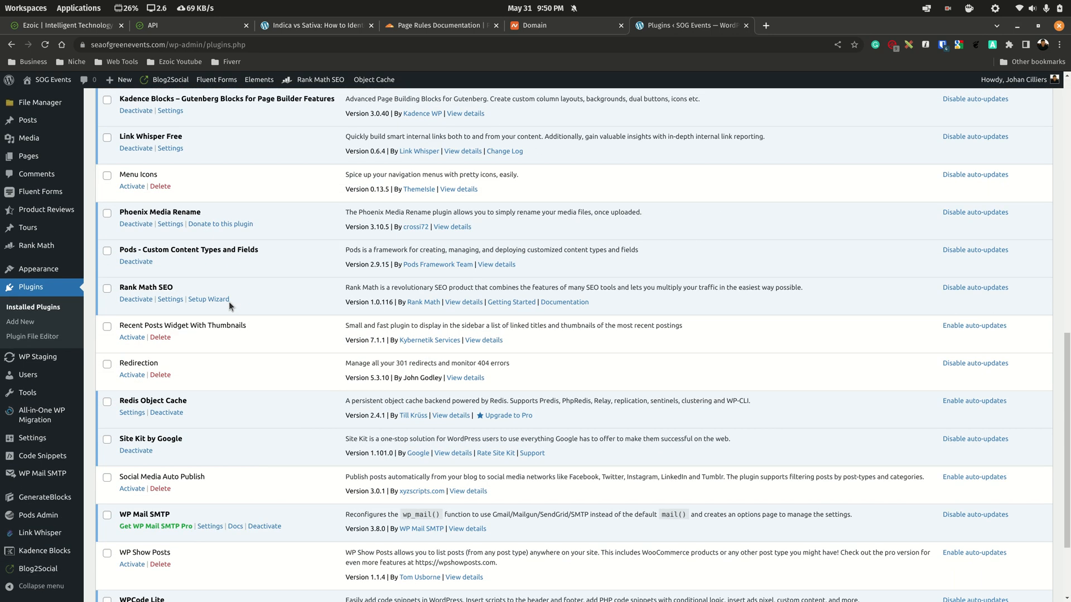
pyautogui.scroll(13, 228, 302)
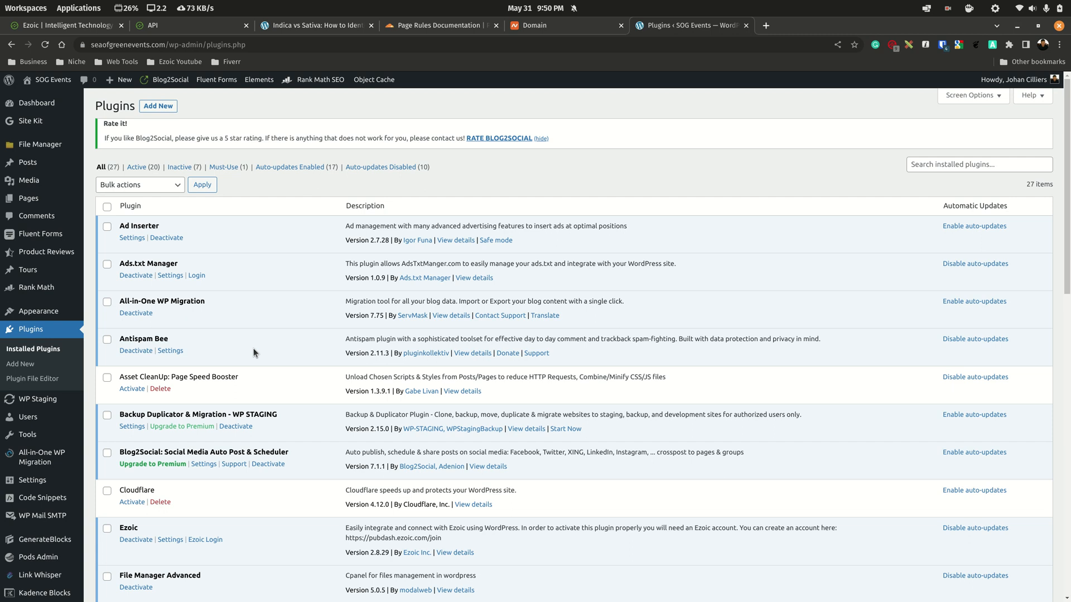
# Step: Open uxnitro.com in a new tab and generate a mobile Lighthouse report to examine its performance score and metrics
pyautogui.click(765, 25)
pyautogui.write('ux')
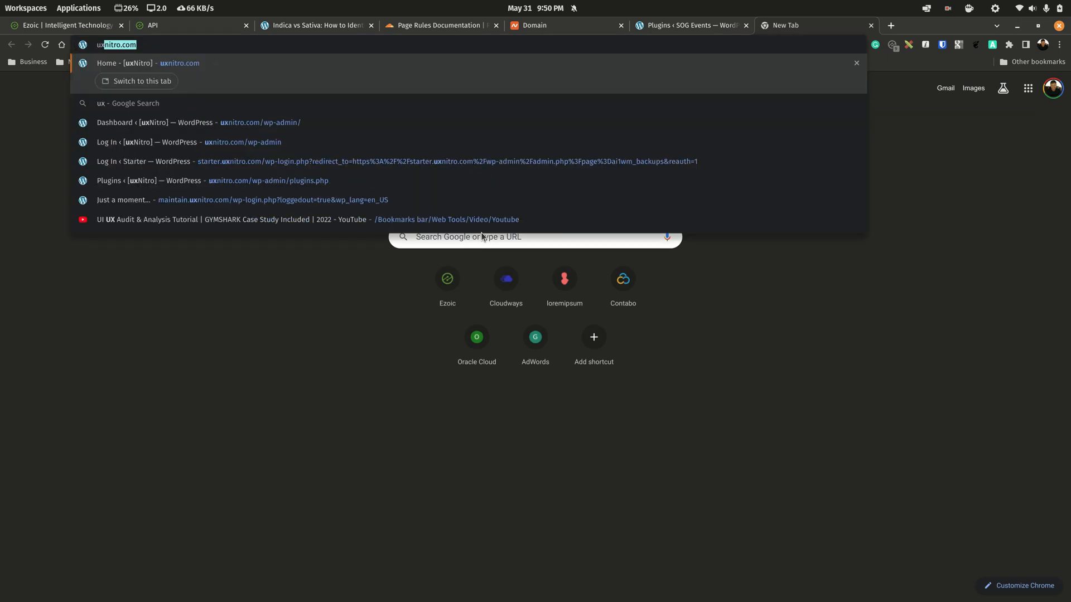
pyautogui.write('nitro.com')
pyautogui.press('Return')
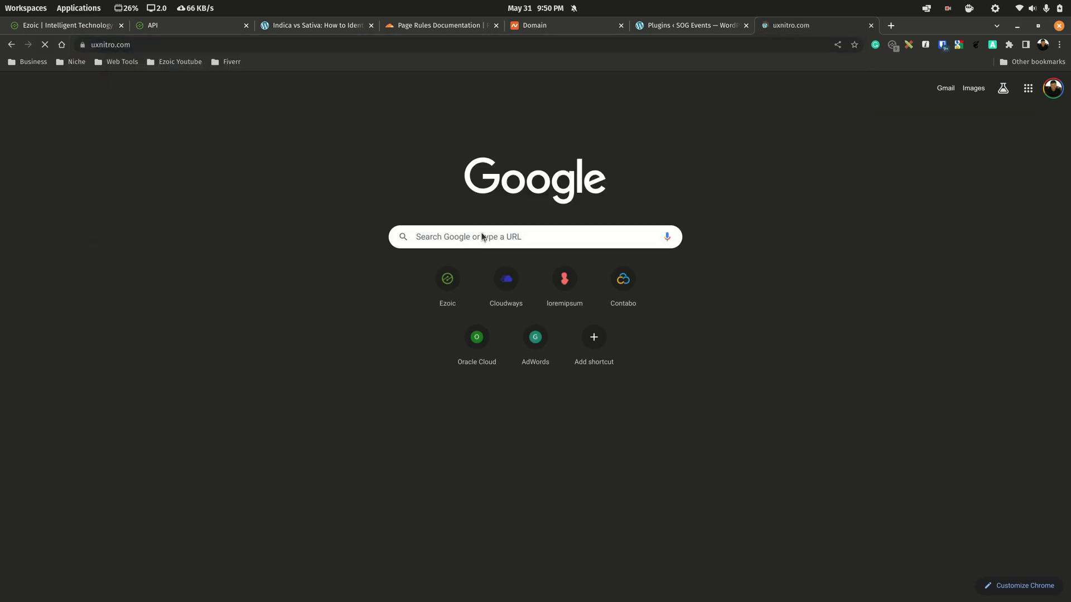
pyautogui.hotkey('ctrl', 'shift', 'i')
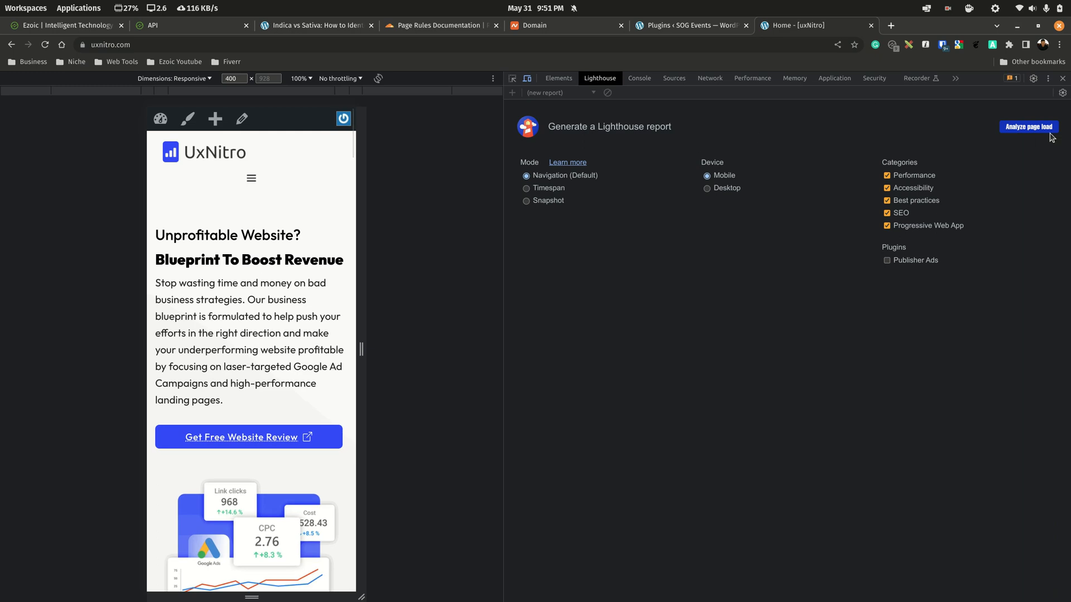
pyautogui.click(1029, 127)
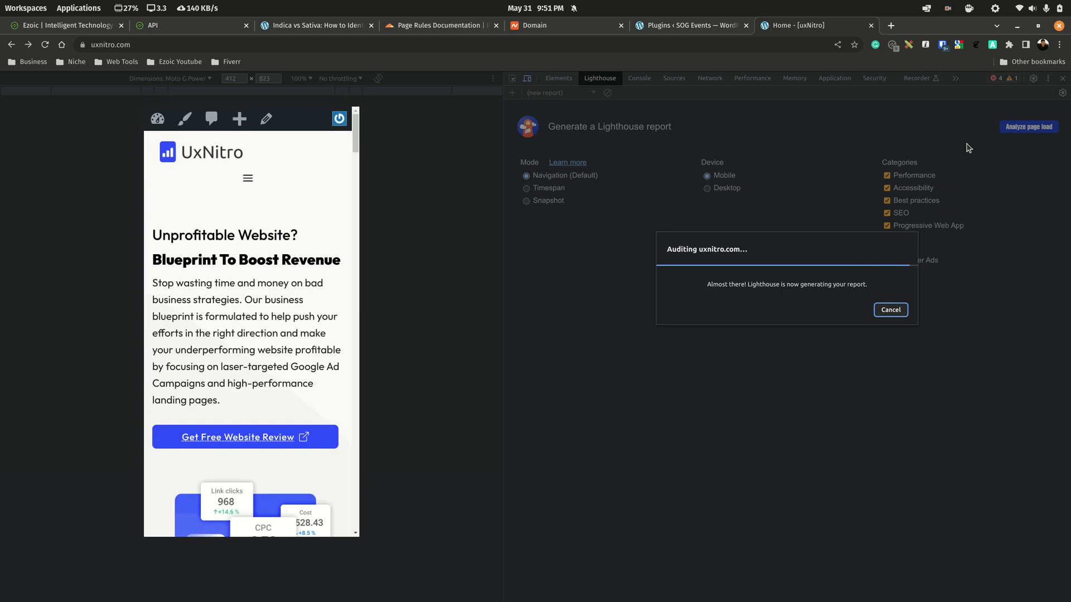
pyautogui.scroll(-1, 807, 317)
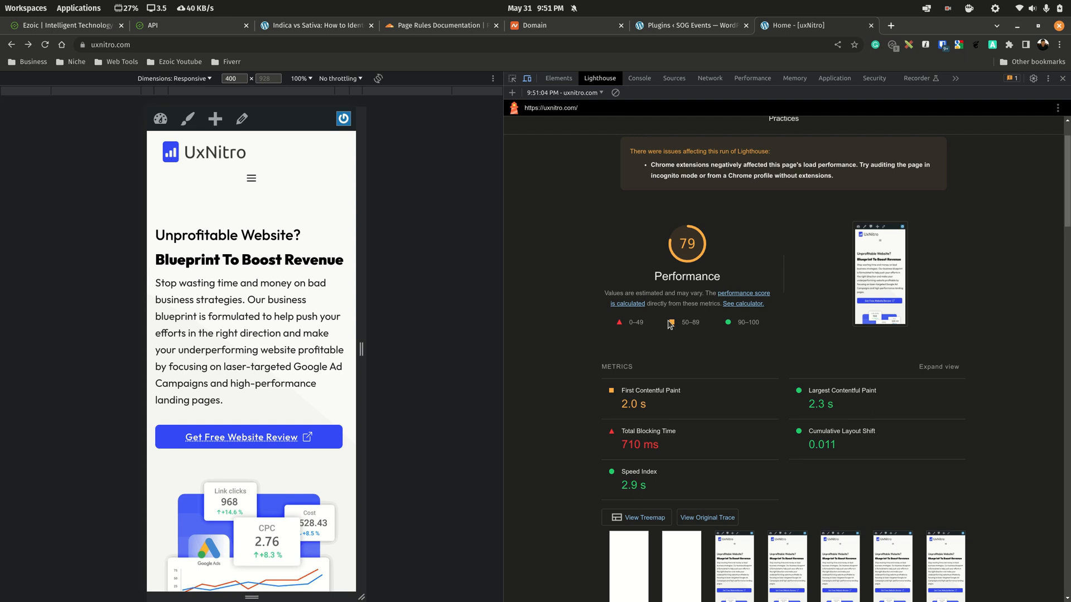
# Step: Switch to the incognito browser window with the Indica vs Sativa article and load google.com in a new tab
pyautogui.click(461, 29)
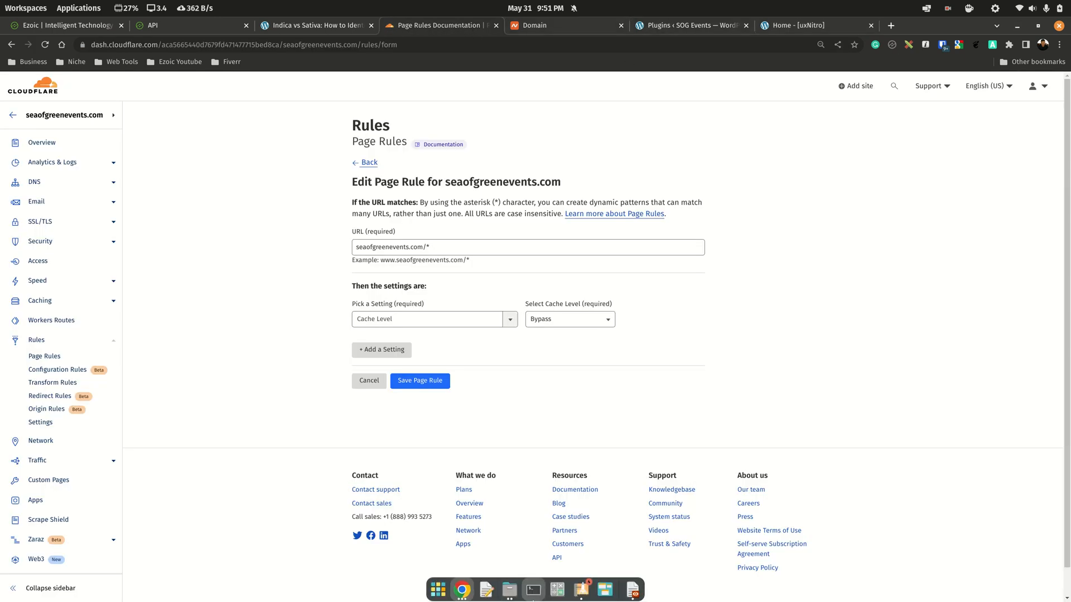
pyautogui.click(468, 594)
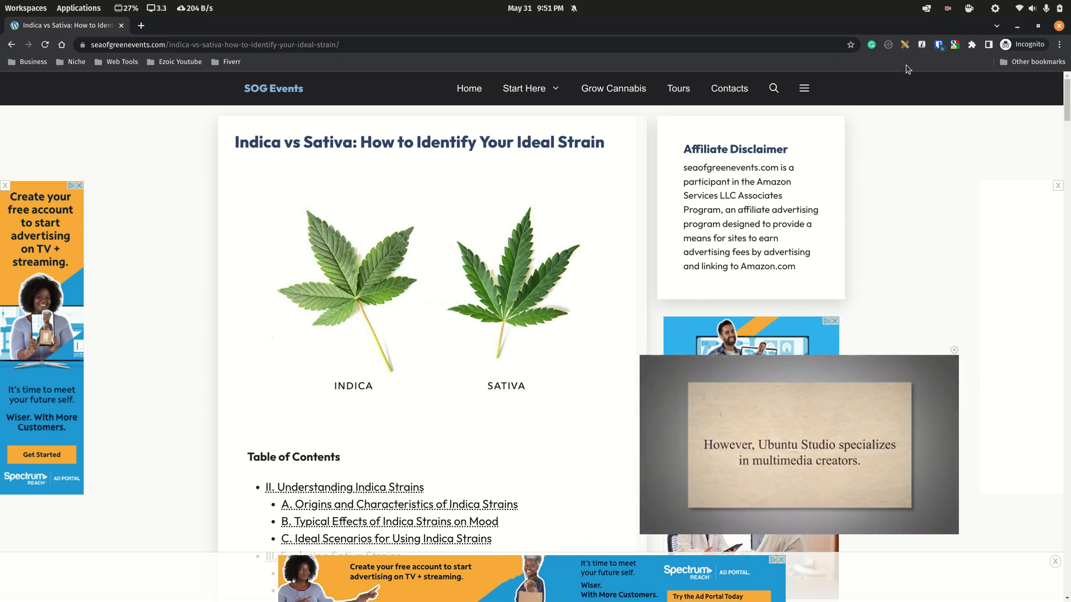
pyautogui.click(141, 25)
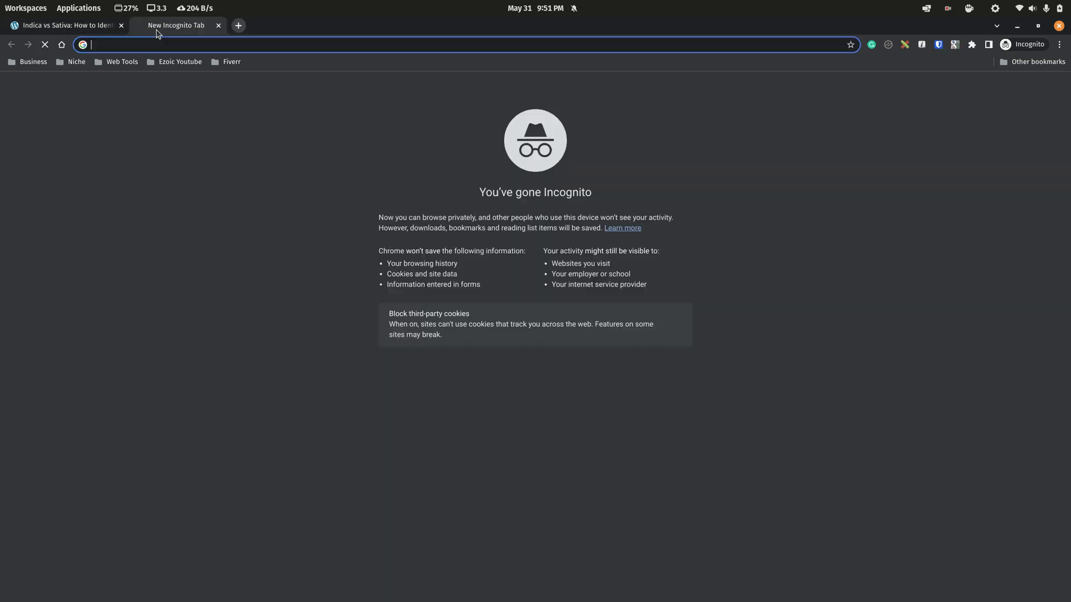
pyautogui.write('google.com')
pyautogui.press('Return')
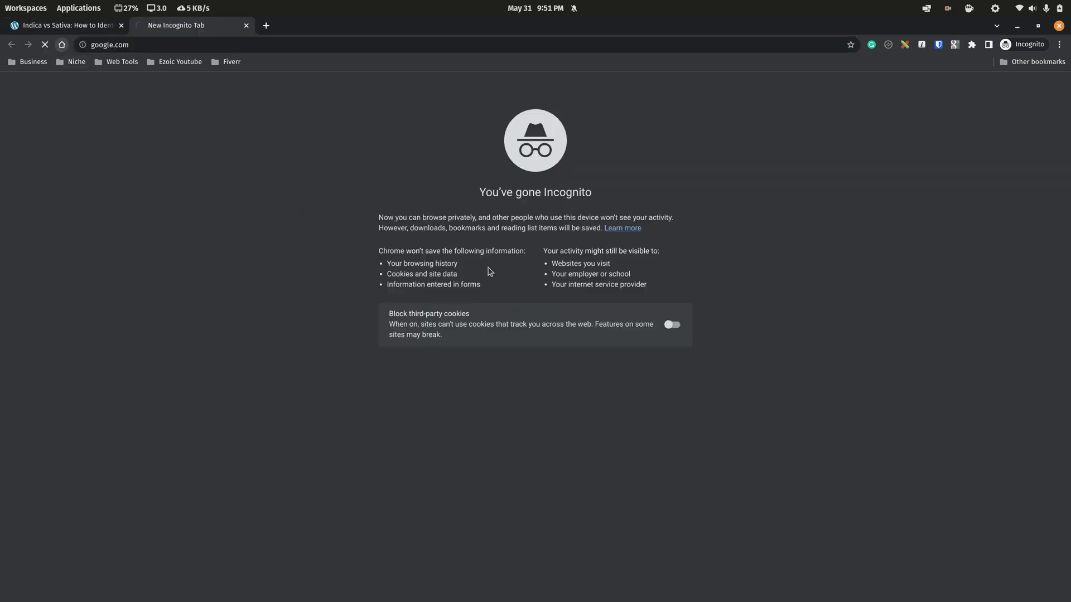
# Step: Search Google for "ezoic extension" and open the Ezoic extension's Chrome Web Store page
pyautogui.click(431, 279)
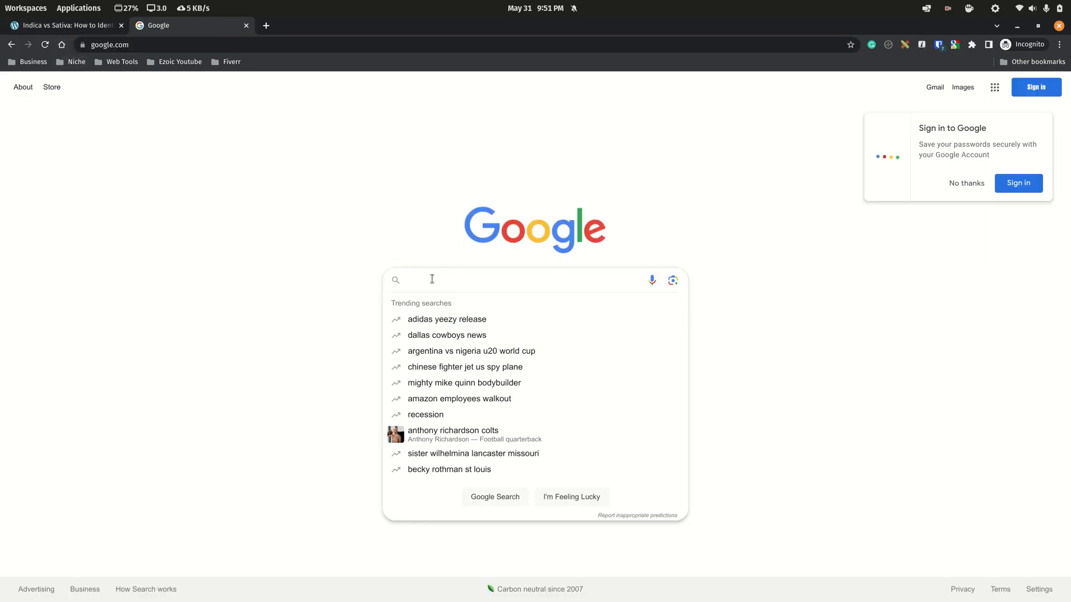
pyautogui.write('ezoic')
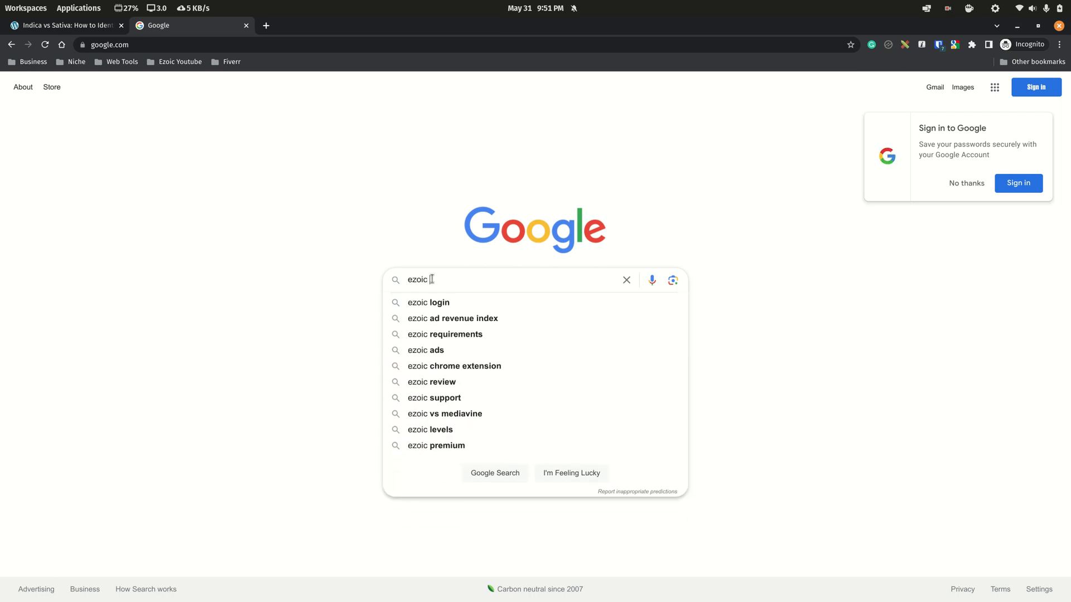
pyautogui.write(' ex')
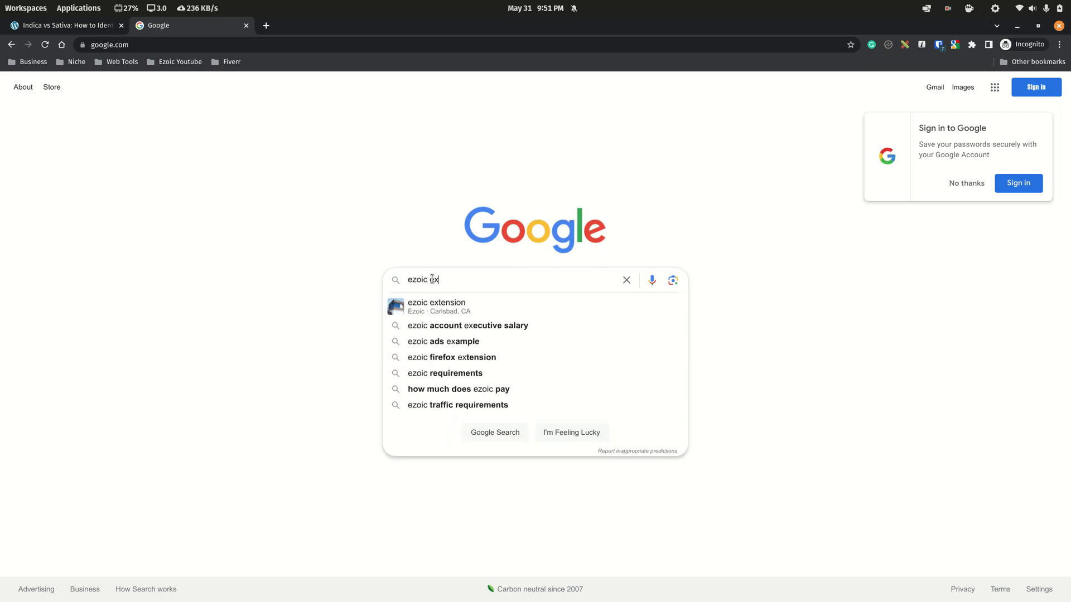
pyautogui.click(453, 307)
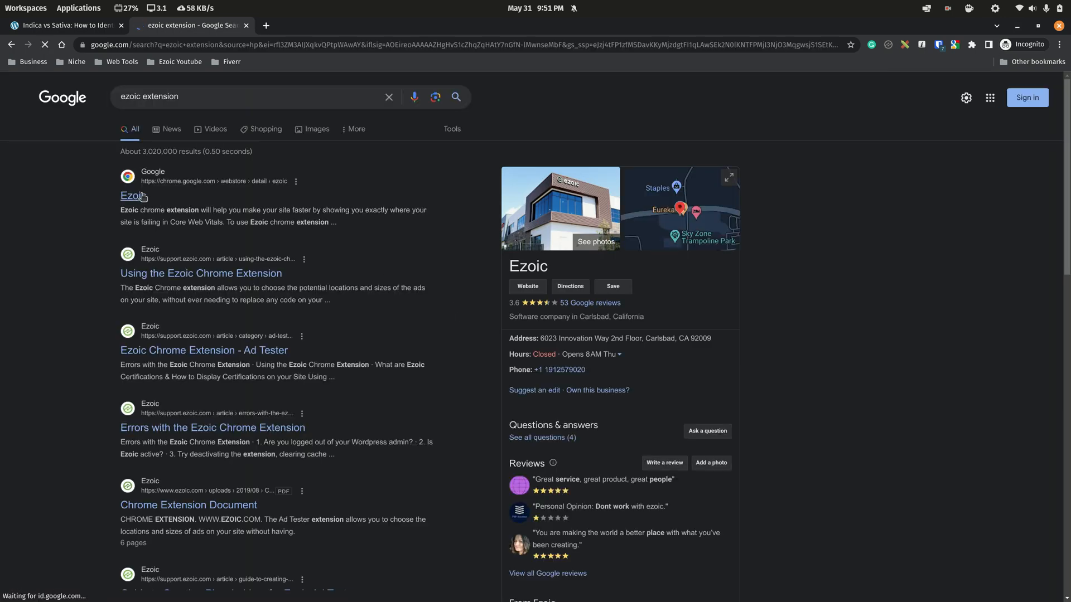
pyautogui.click(141, 196)
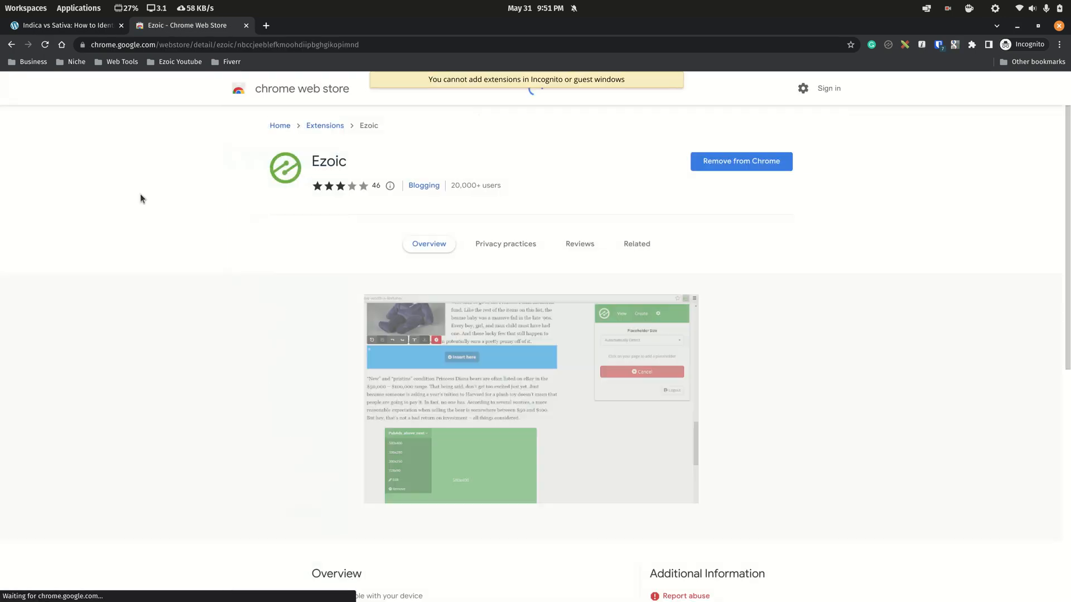
pyautogui.doubleClick(319, 161)
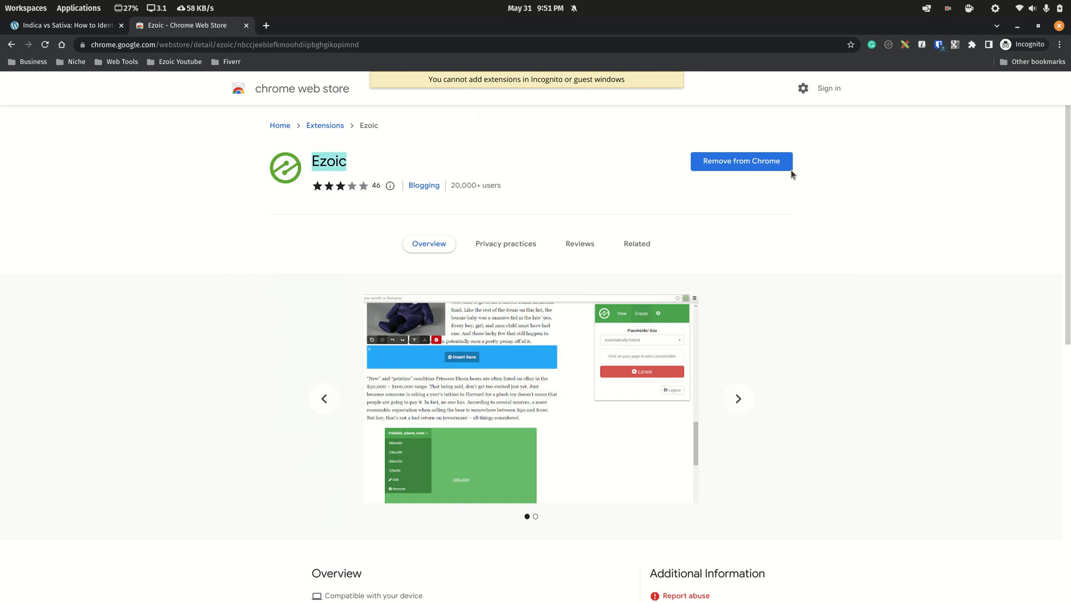
# Step: Open the Ezoic extension's details in the browser's extension management and check its Allow in Incognito setting
pyautogui.click(70, 25)
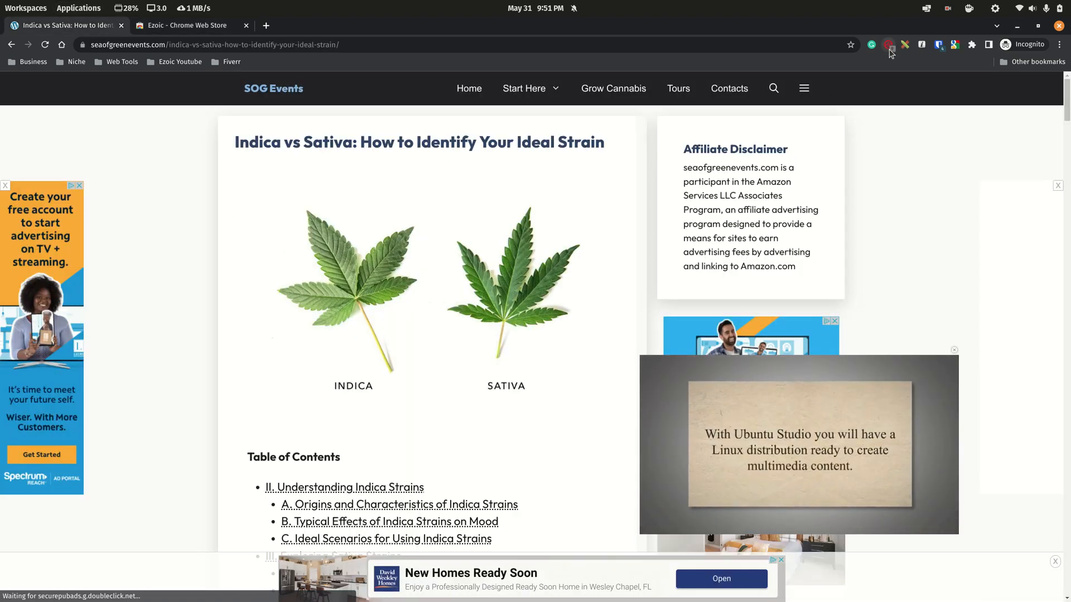
pyautogui.click(972, 45)
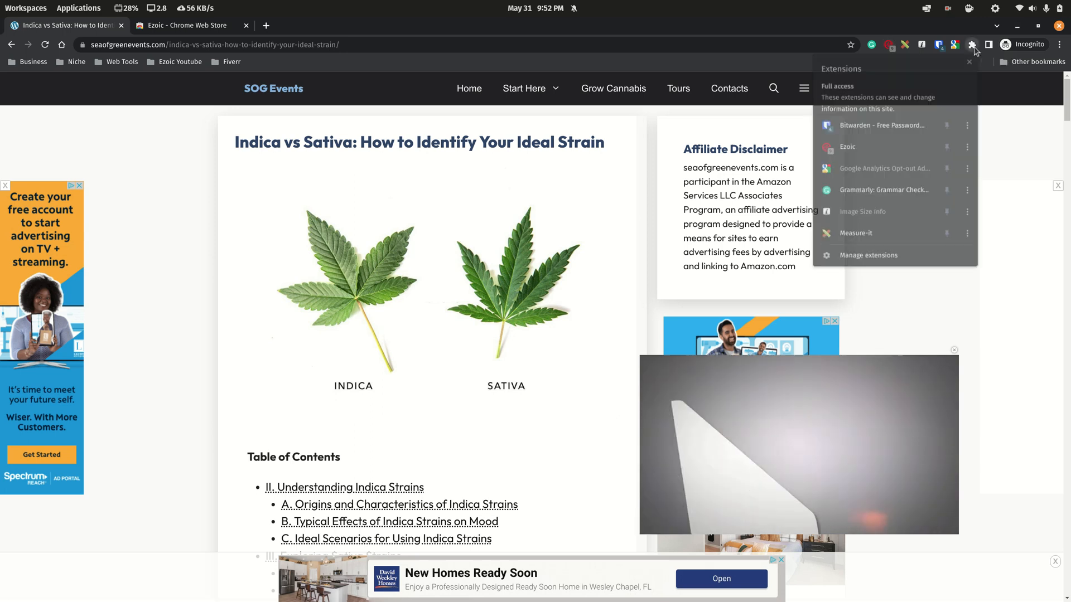
pyautogui.click(868, 257)
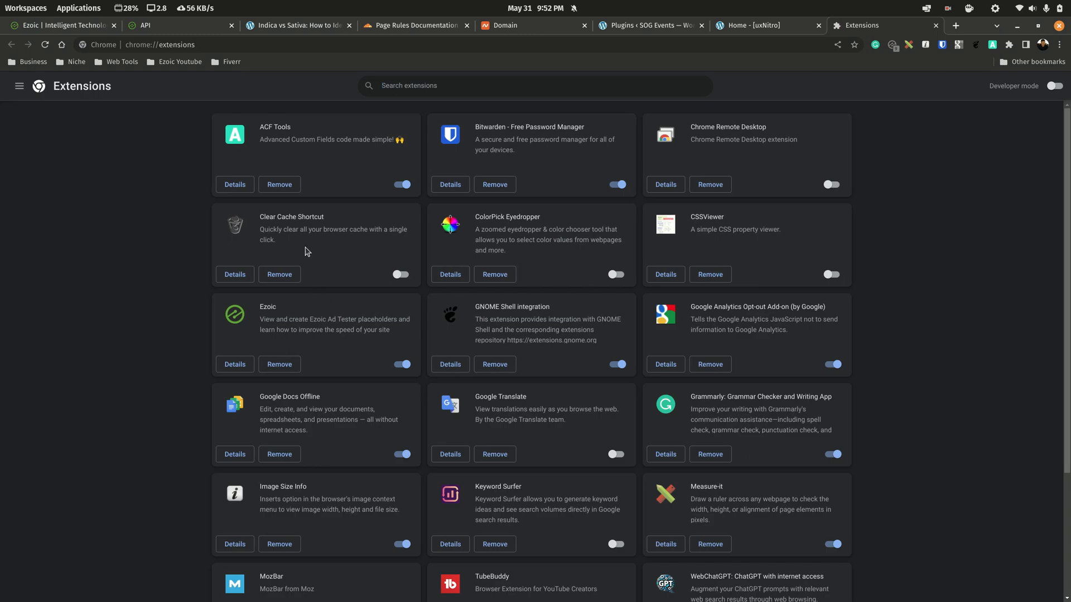
pyautogui.scroll(-4, 127, 205)
pyautogui.scroll(2, 223, 234)
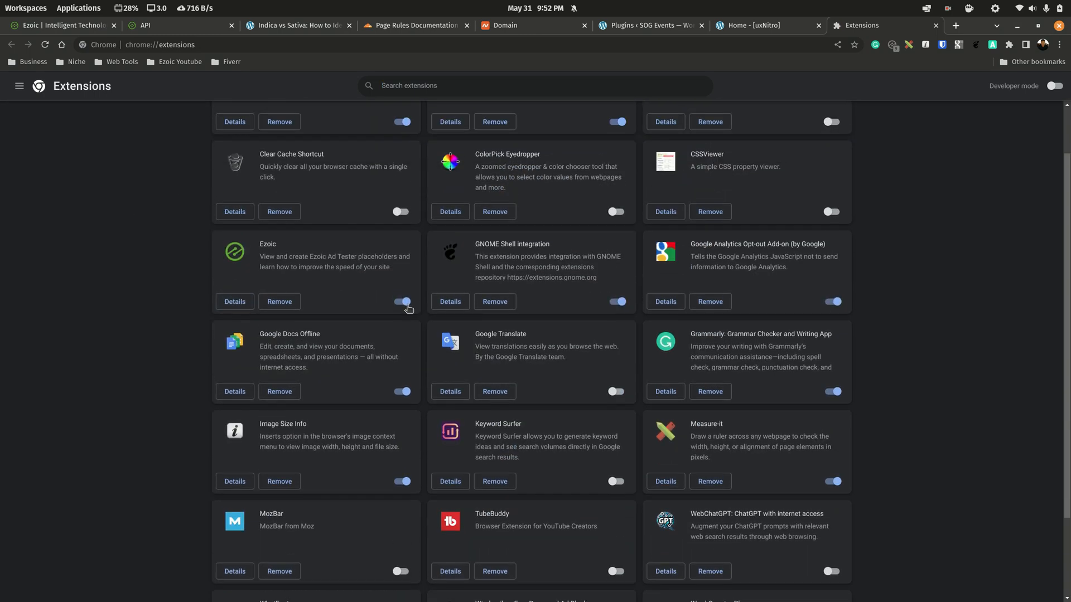
pyautogui.click(235, 301)
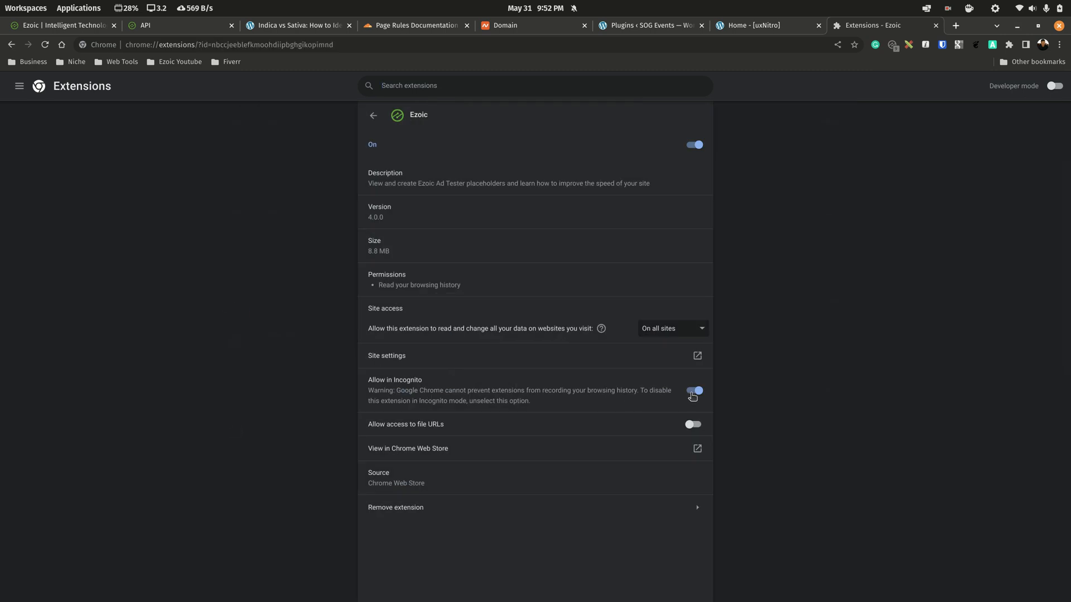
pyautogui.click(935, 27)
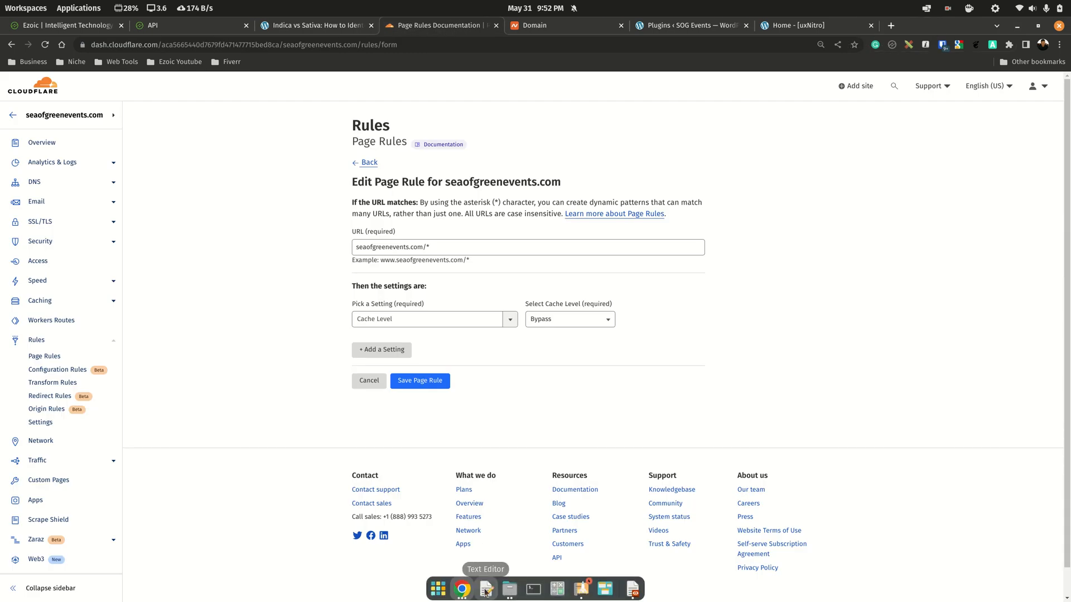
# Step: Return to the incognito article page and activate the ad placeholders with the Ezoic extension
pyautogui.click(468, 590)
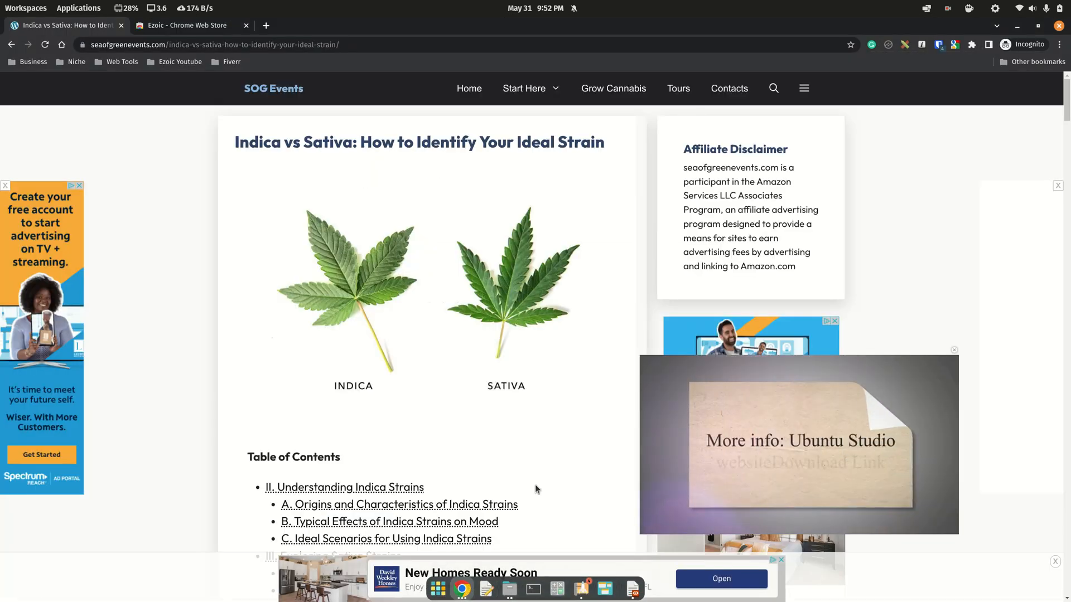
pyautogui.click(888, 48)
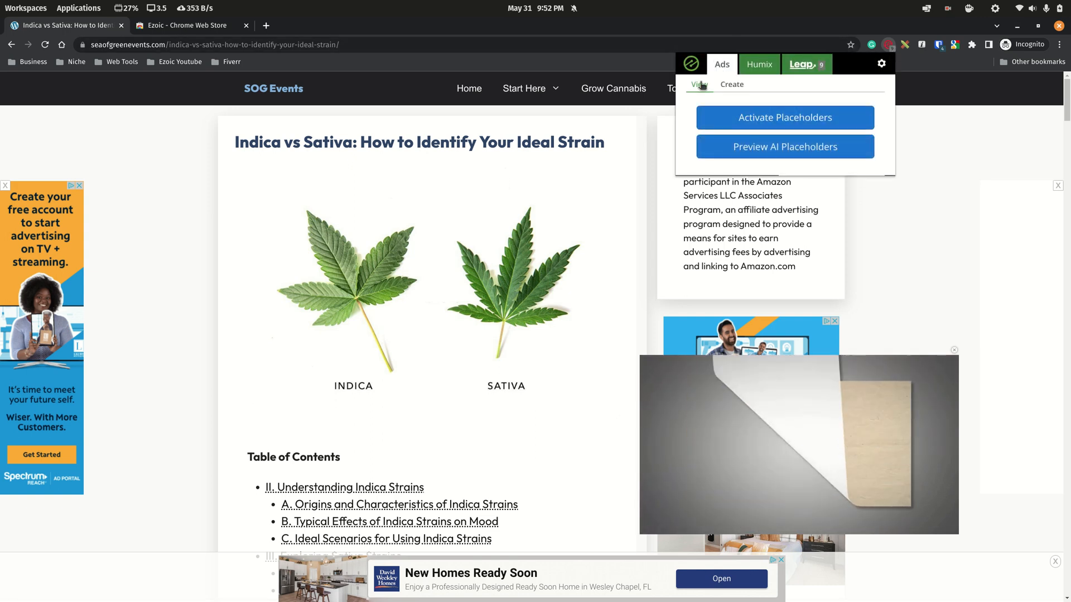
pyautogui.click(782, 118)
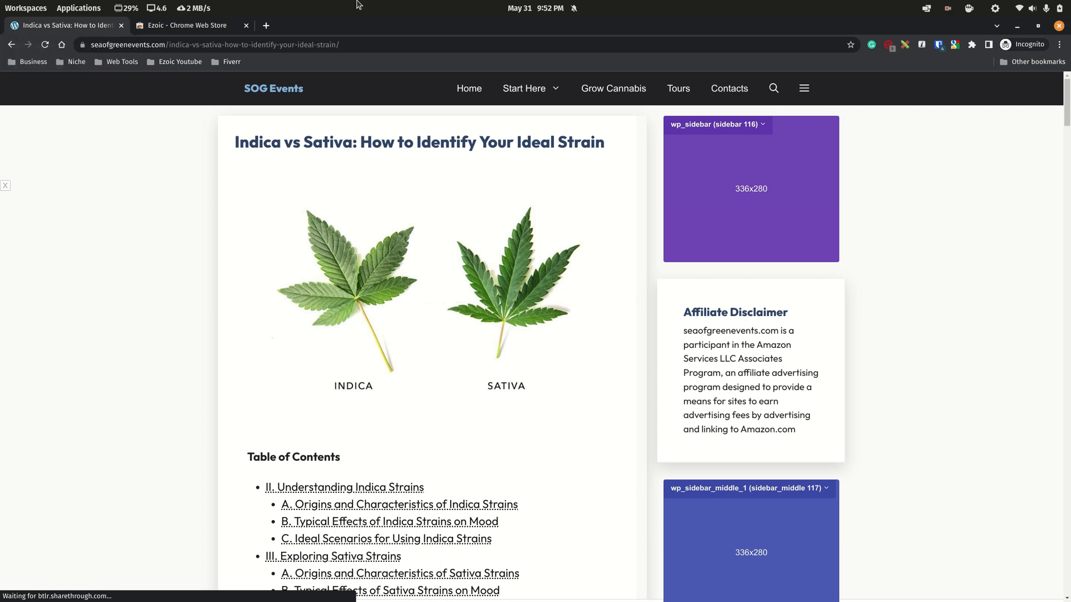
# Step: Turn on the Ezoic extension's edit mode for creating ad placeholders on the article page
pyautogui.click(889, 45)
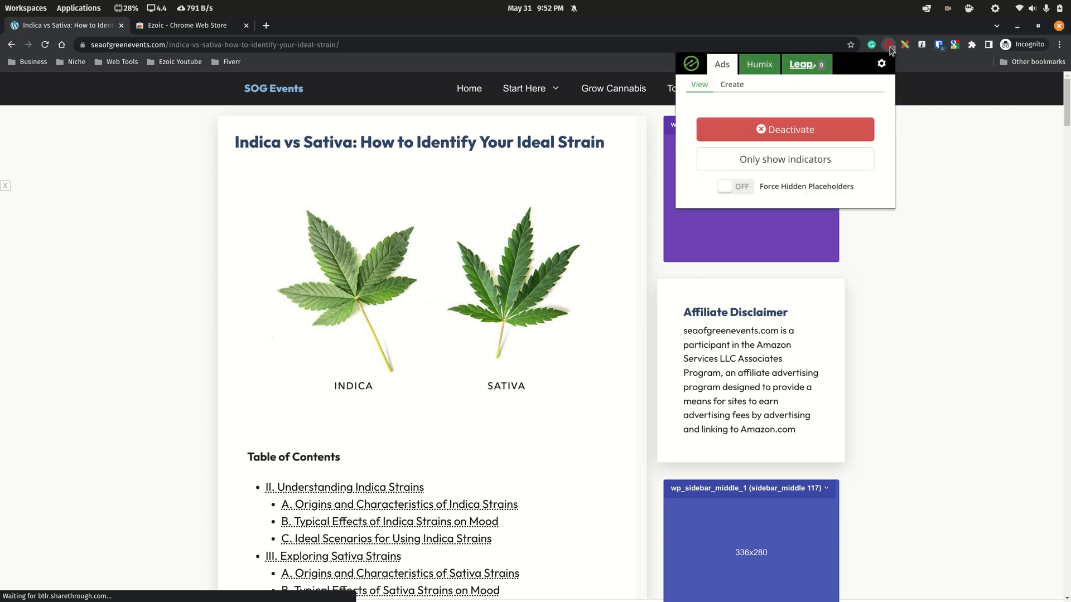
pyautogui.click(731, 86)
pyautogui.click(785, 166)
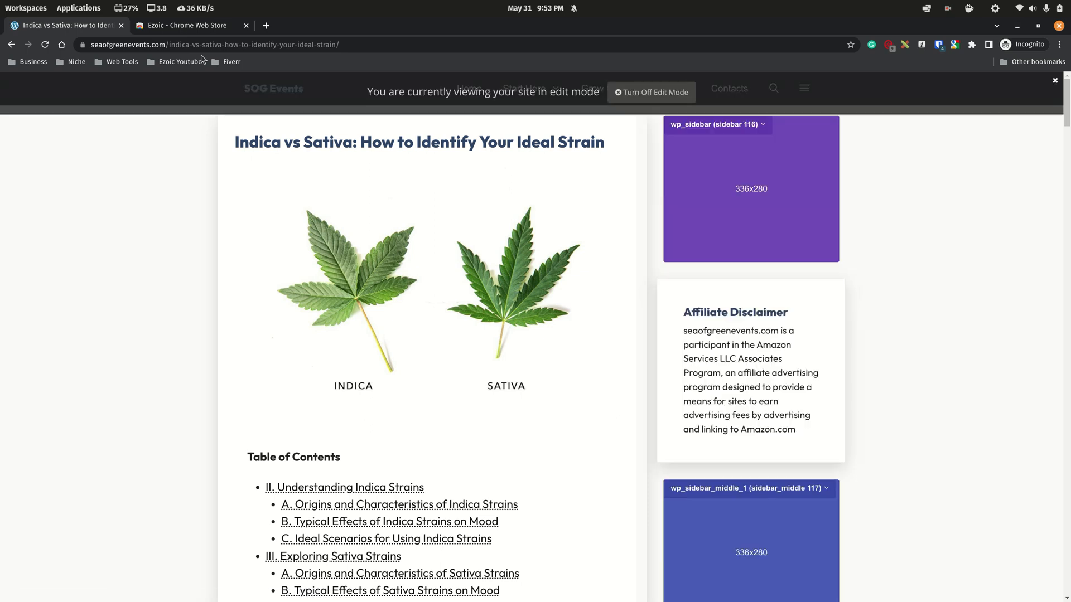
# Step: Permanently delete the under_first_paragraph 177 ad placeholder below the article's introduction
pyautogui.scroll(-5, 589, 292)
pyautogui.scroll(-2, 588, 292)
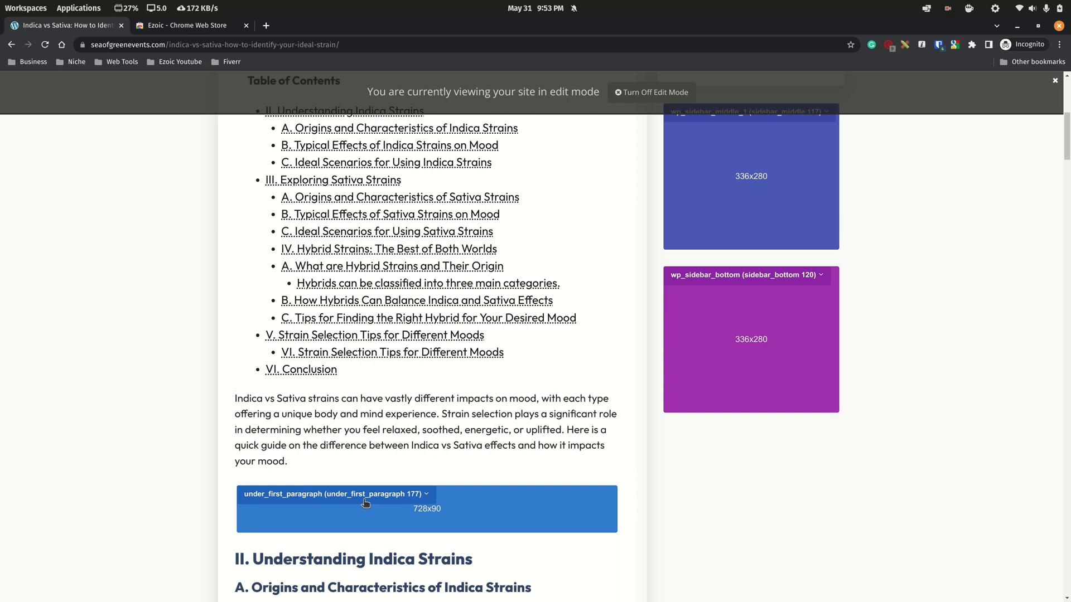
pyautogui.click(419, 504)
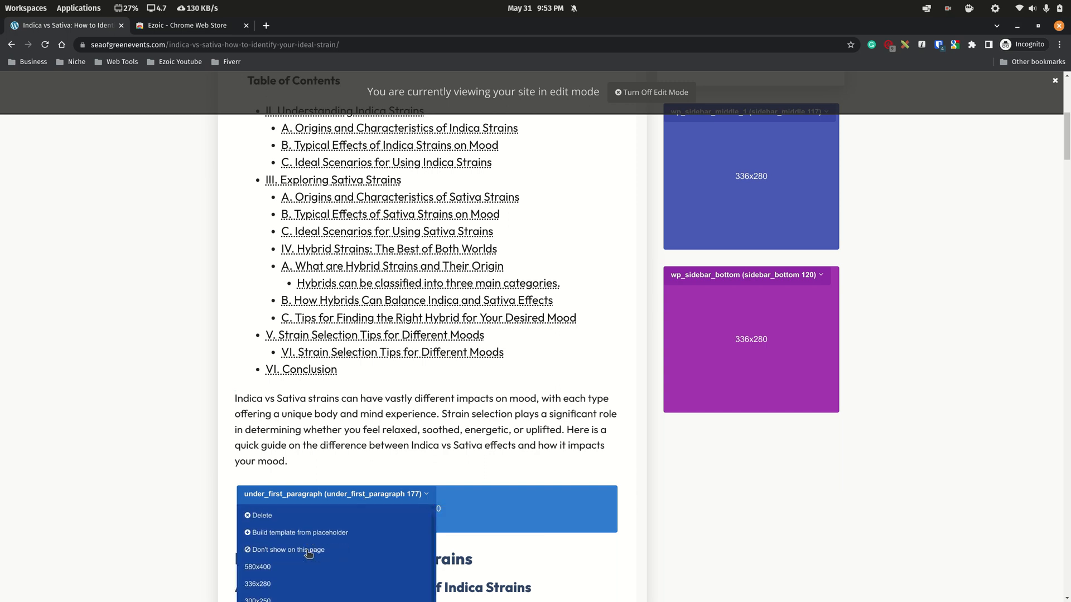
pyautogui.scroll(-5, 323, 566)
pyautogui.scroll(2, 309, 372)
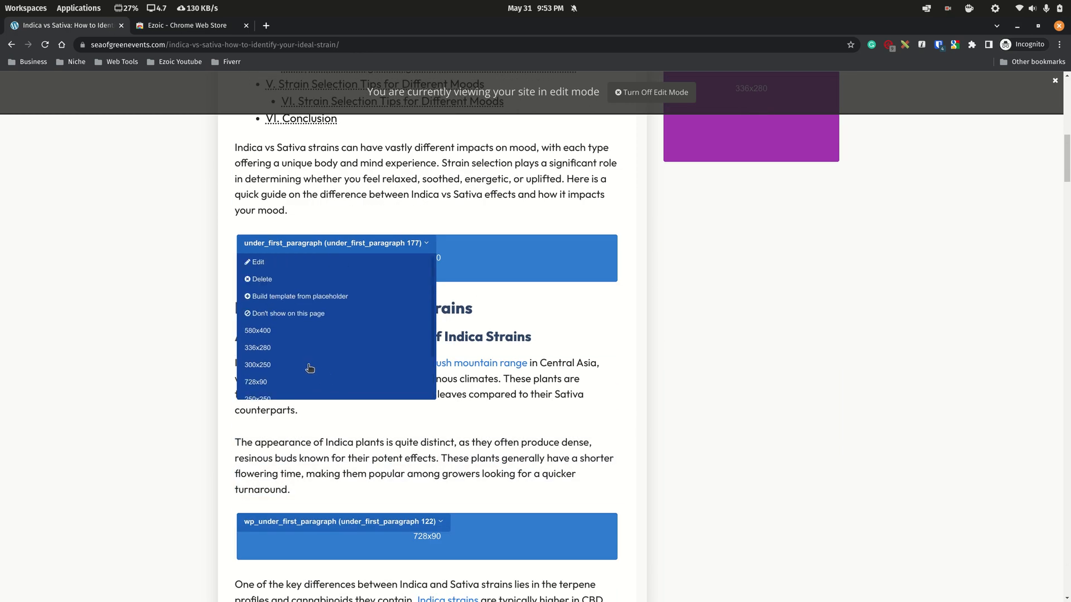
pyautogui.click(269, 281)
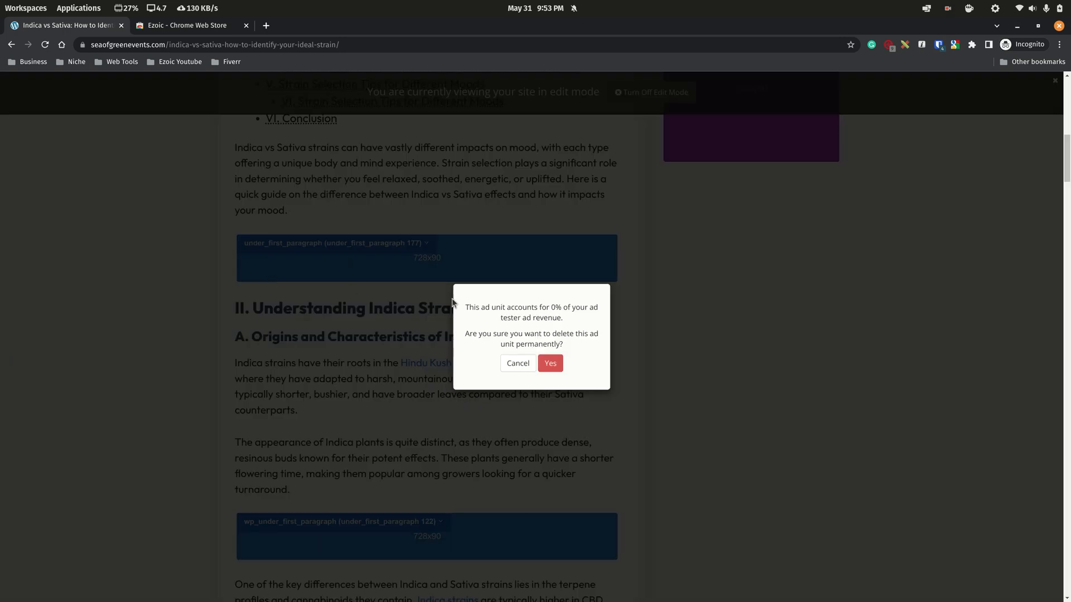
pyautogui.click(551, 364)
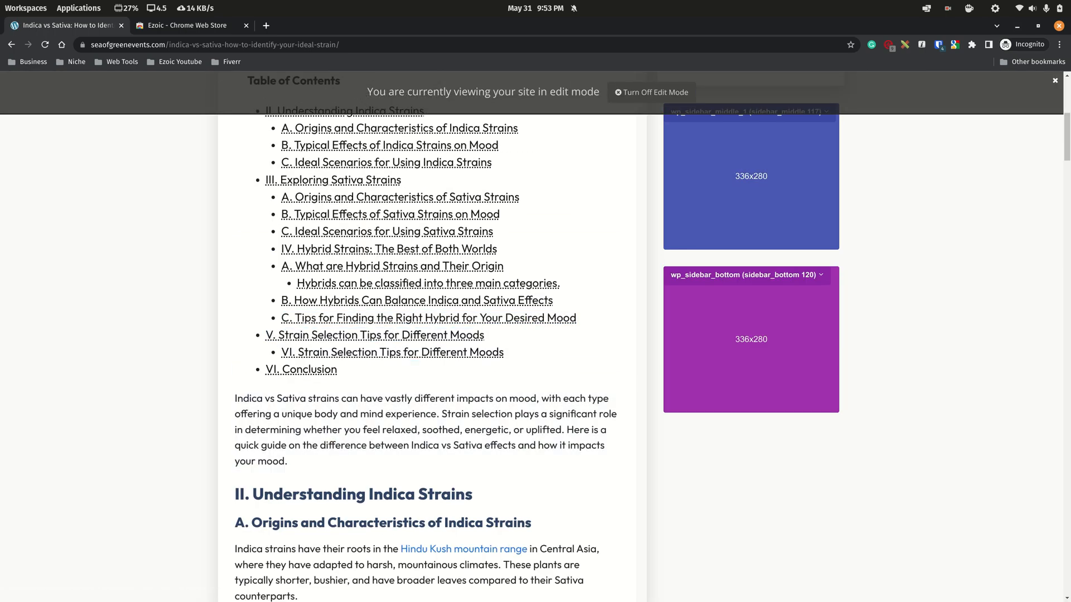
# Step: Insert an ad placeholder directly after the article's introductory paragraph, above the heading II. Understanding Indica Strains
pyautogui.click(426, 446)
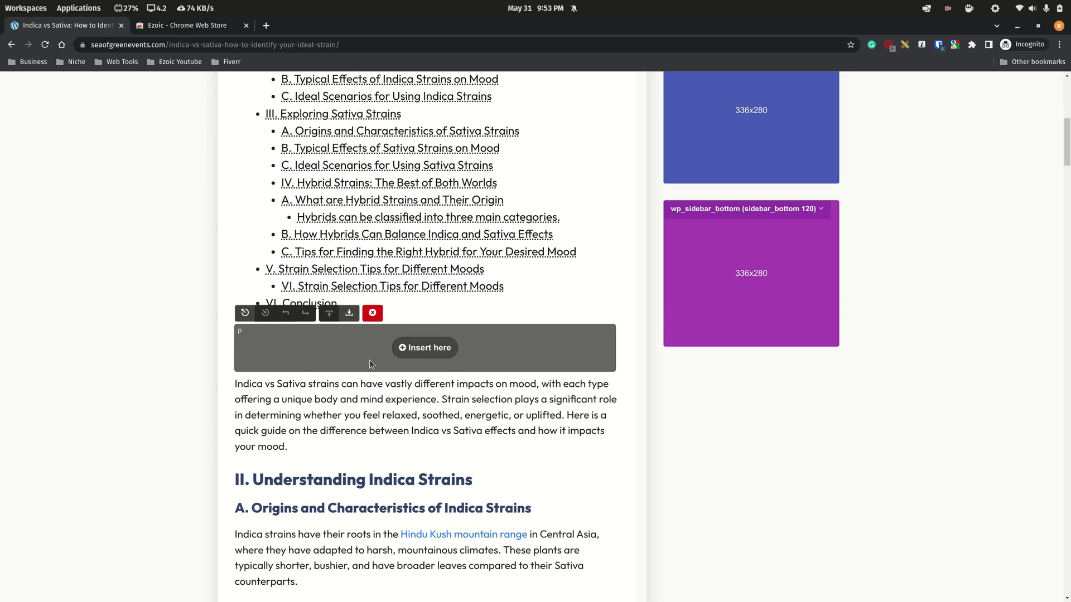
pyautogui.click(349, 315)
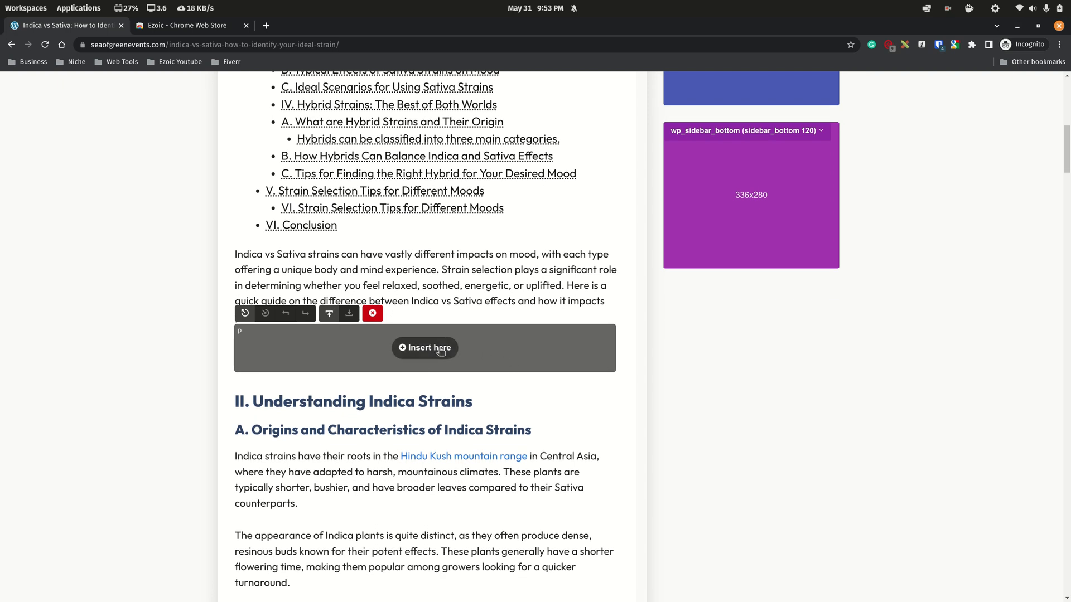
pyautogui.click(437, 350)
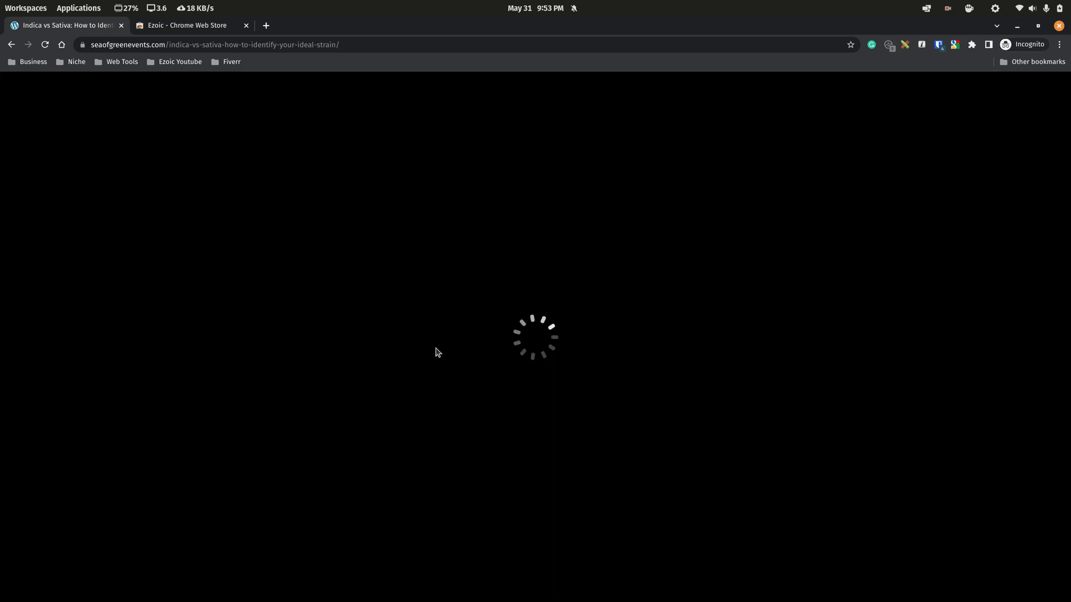
# Step: Set the new placeholder's page position to Under First Paragraph
pyautogui.click(508, 229)
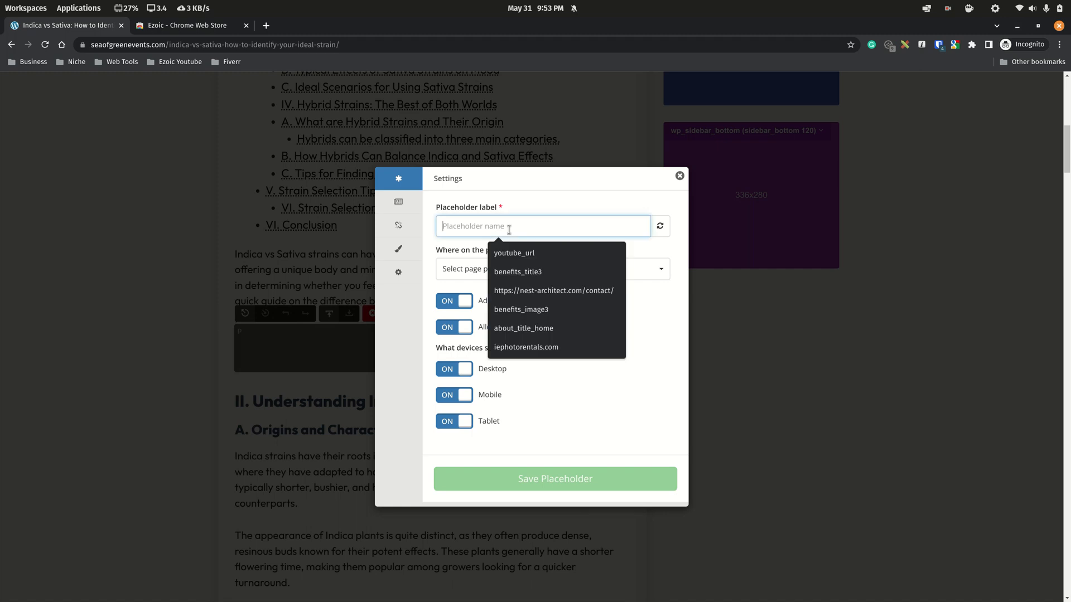
pyautogui.click(467, 255)
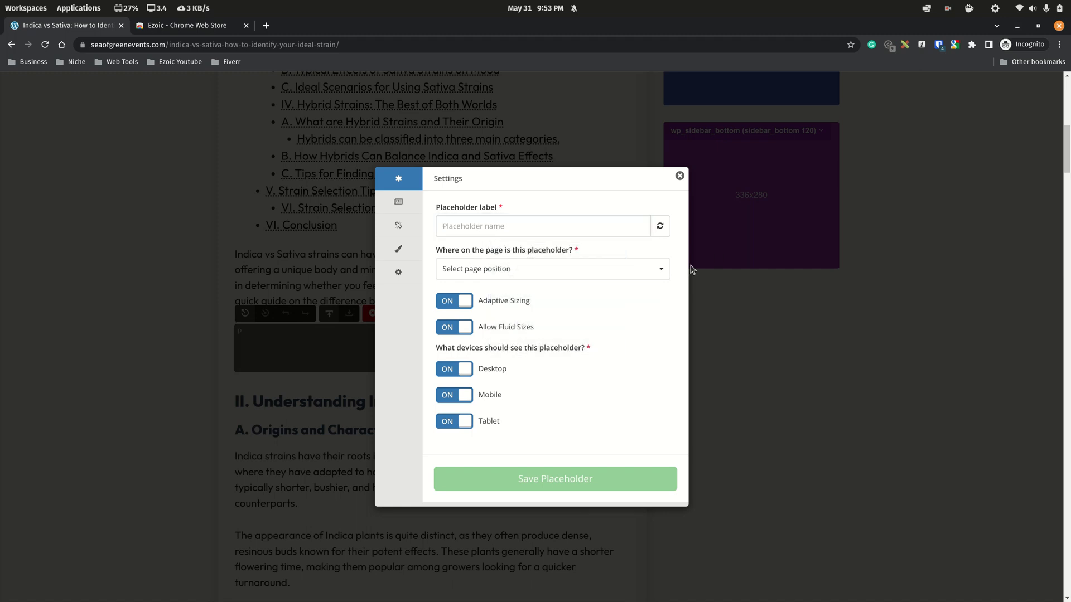
pyautogui.click(661, 269)
pyautogui.scroll(-2, 557, 304)
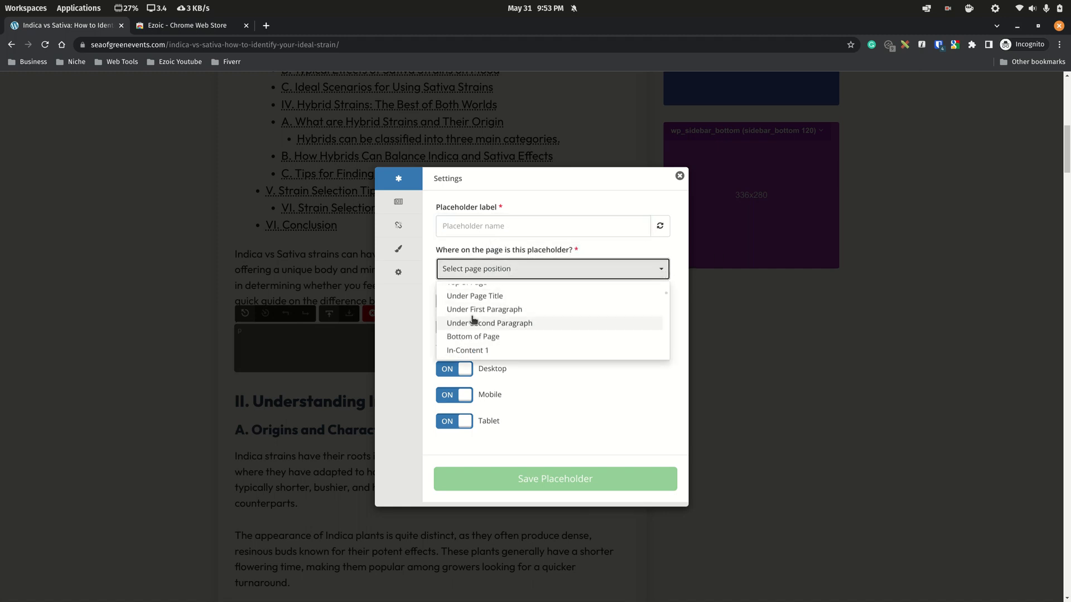
pyautogui.click(542, 308)
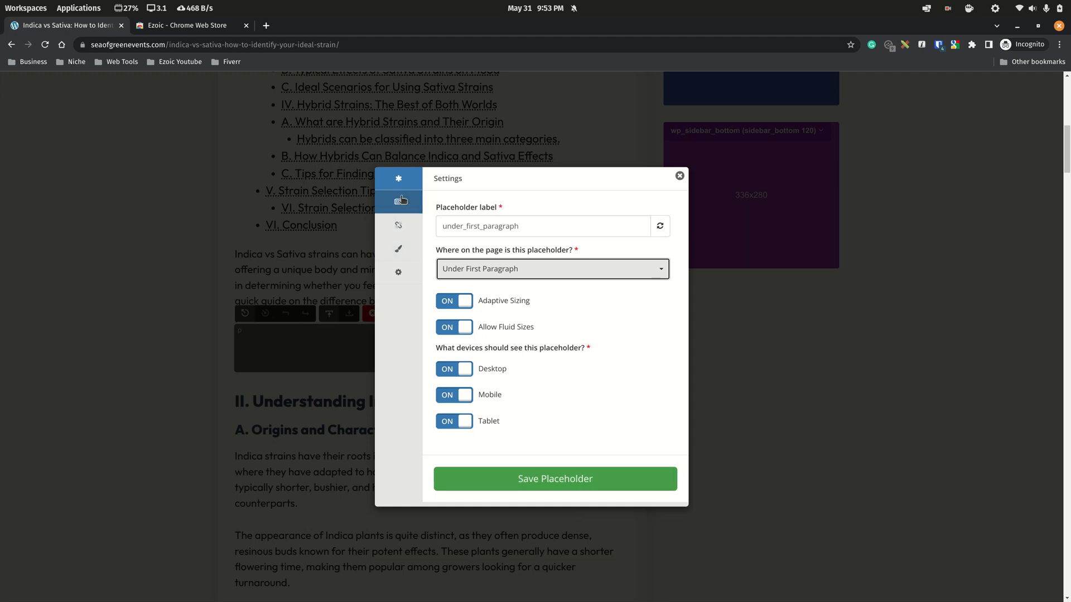
# Step: Set the placeholder's top and bottom margins to 32px in its style settings
pyautogui.click(400, 251)
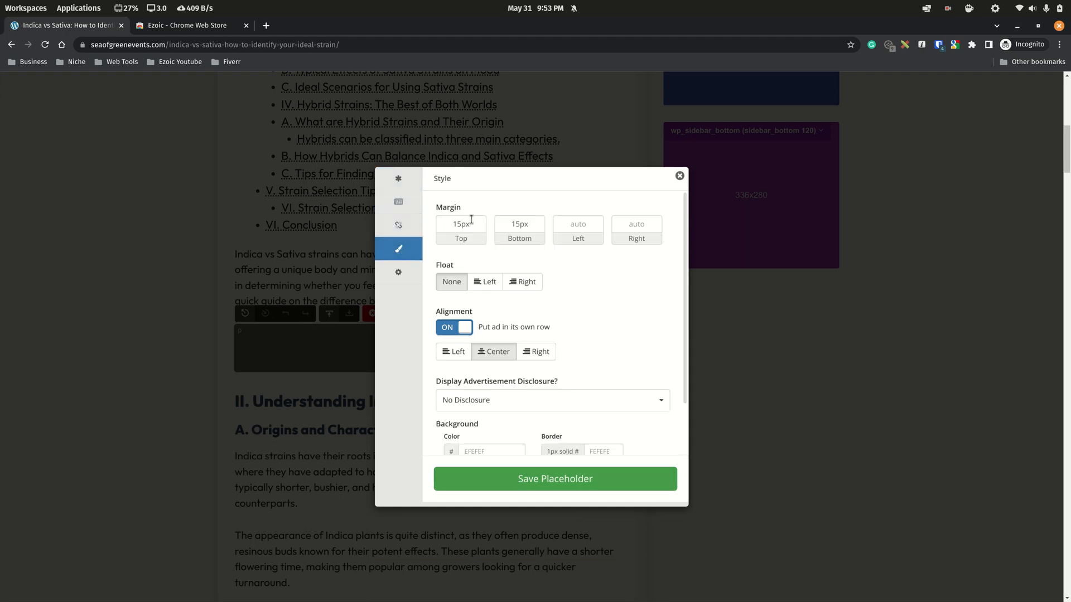
pyautogui.moveTo(462, 223); pyautogui.dragTo(442, 220)
pyautogui.write('32')
pyautogui.moveTo(517, 223); pyautogui.dragTo(511, 224)
pyautogui.write('32')
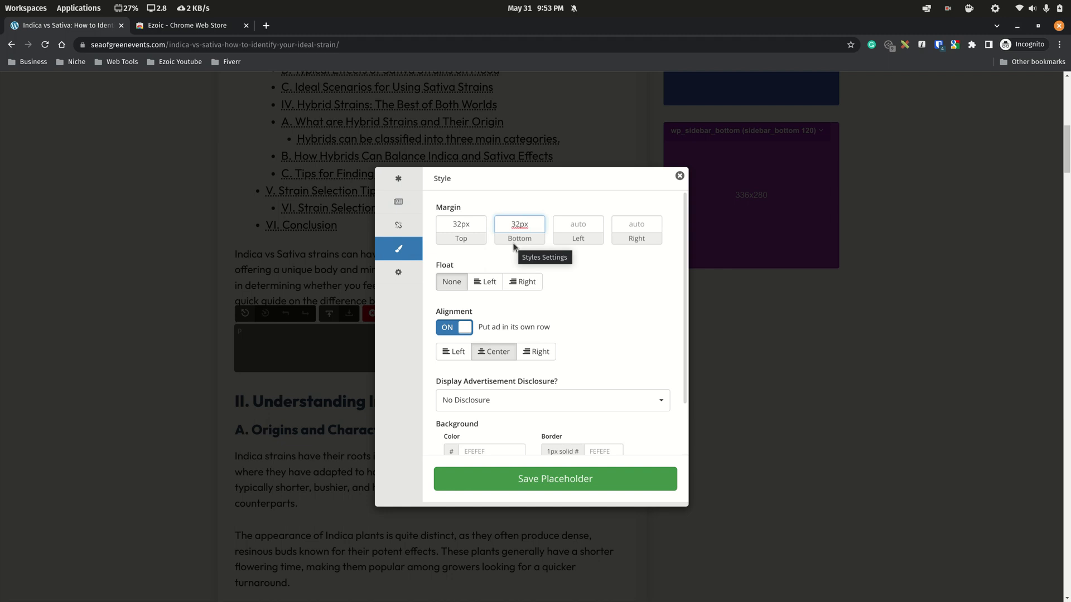
# Step: Check the placeholder's advanced and page-targeting settings, save the placeholder, and show its available options on the article page
pyautogui.click(398, 277)
pyautogui.click(400, 246)
pyautogui.click(404, 231)
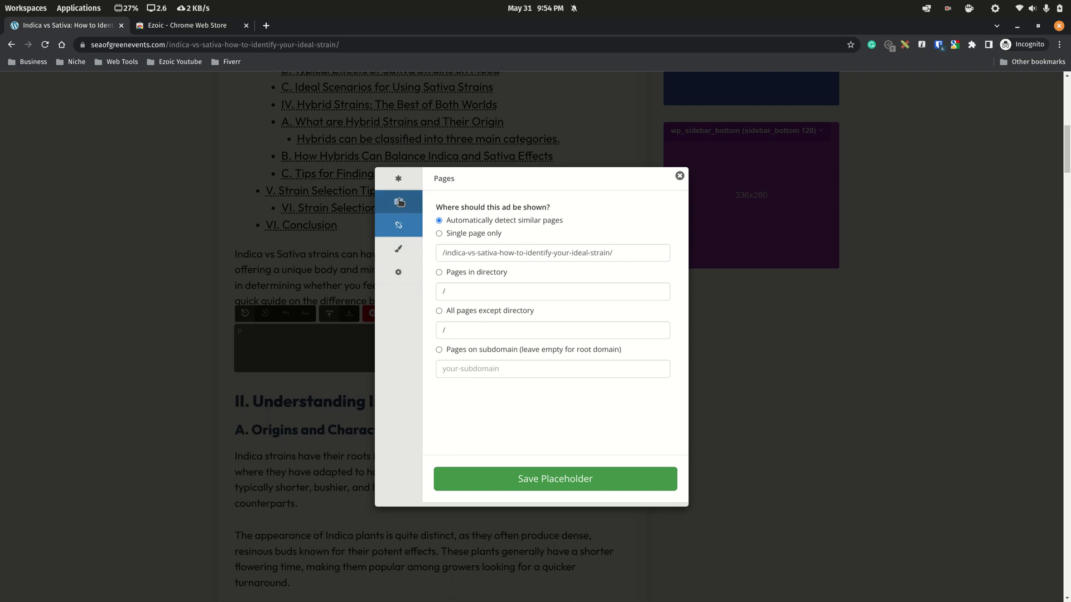
pyautogui.click(541, 480)
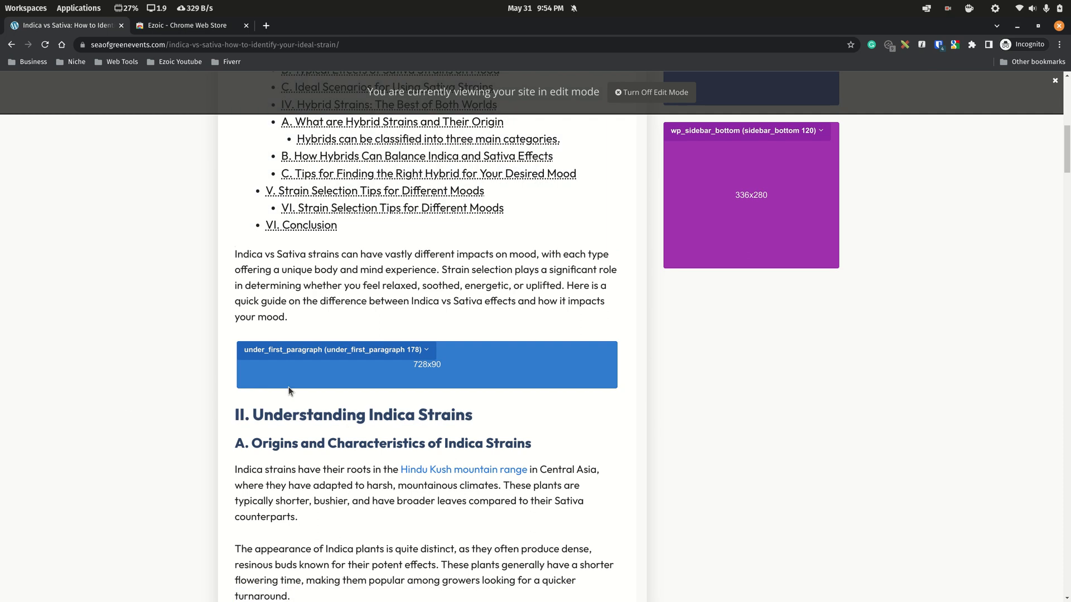
pyautogui.click(428, 350)
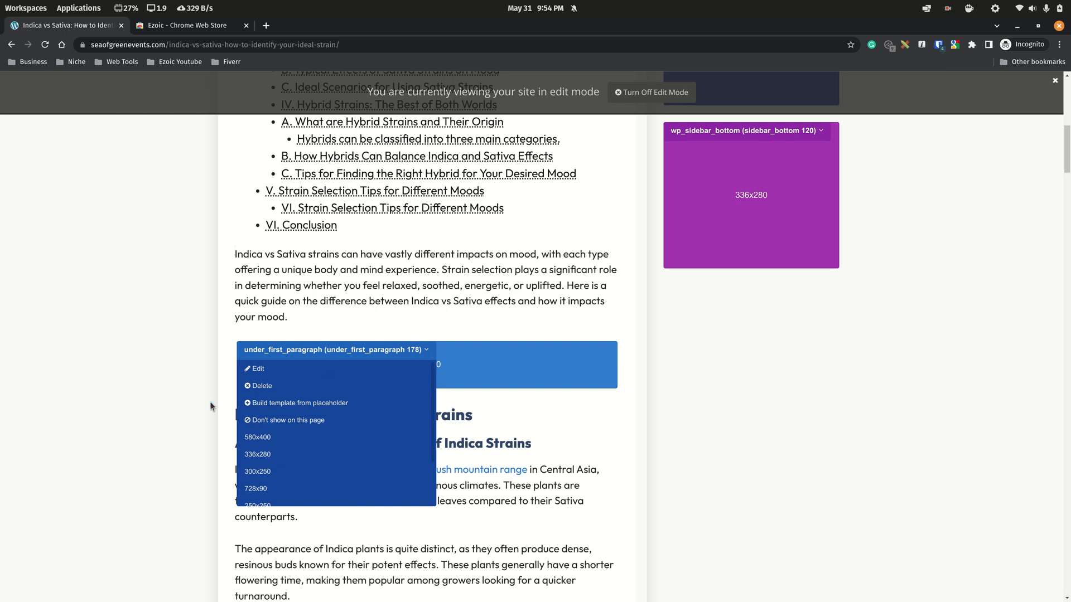
# Step: Turn off the placeholder edit view on the article page with the Ezoic extension
pyautogui.scroll(10, 677, 296)
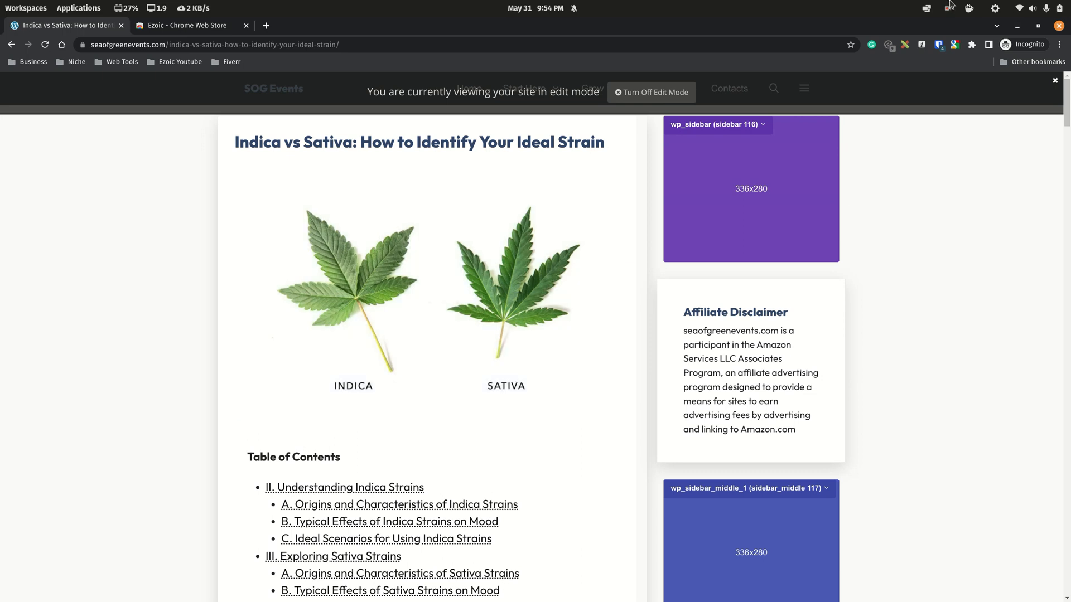
pyautogui.click(889, 45)
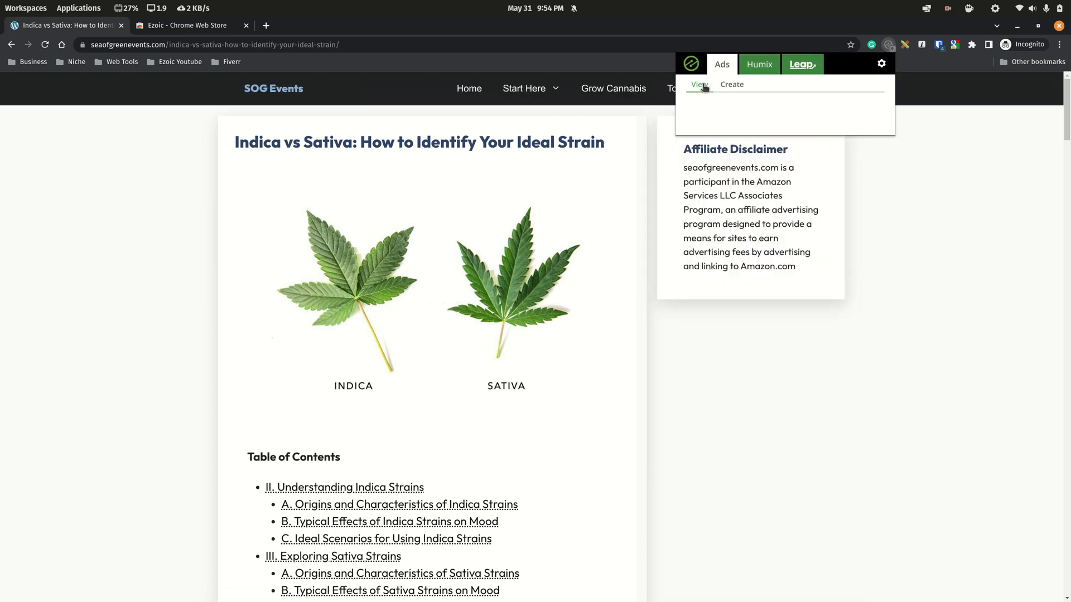
pyautogui.click(733, 84)
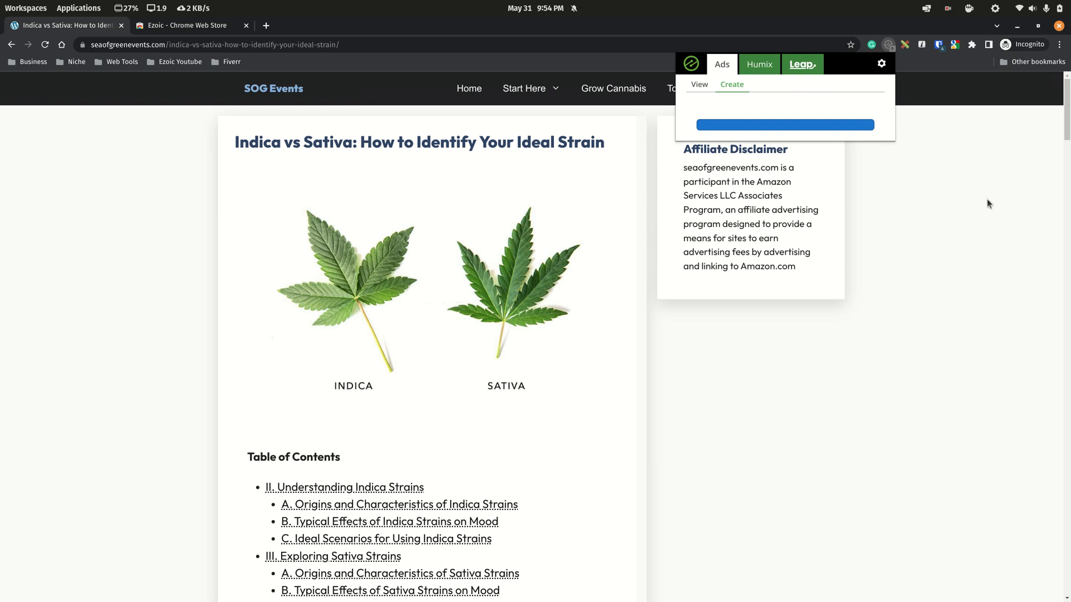
# Step: Activate the article page's ad placeholders for viewing with the Ezoic extension, and turn them off again
pyautogui.click(889, 45)
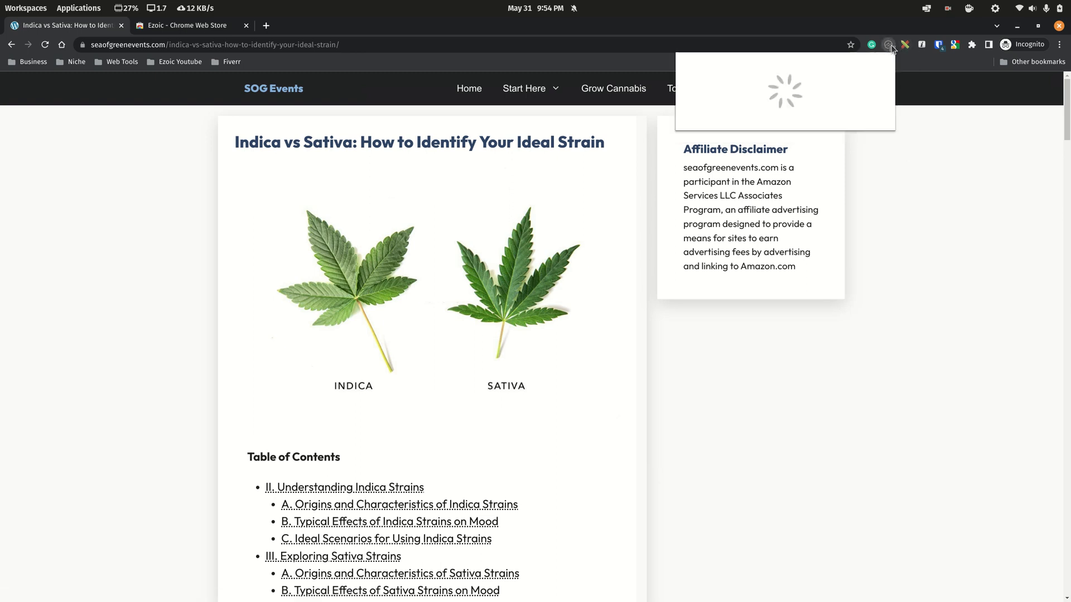
pyautogui.click(739, 87)
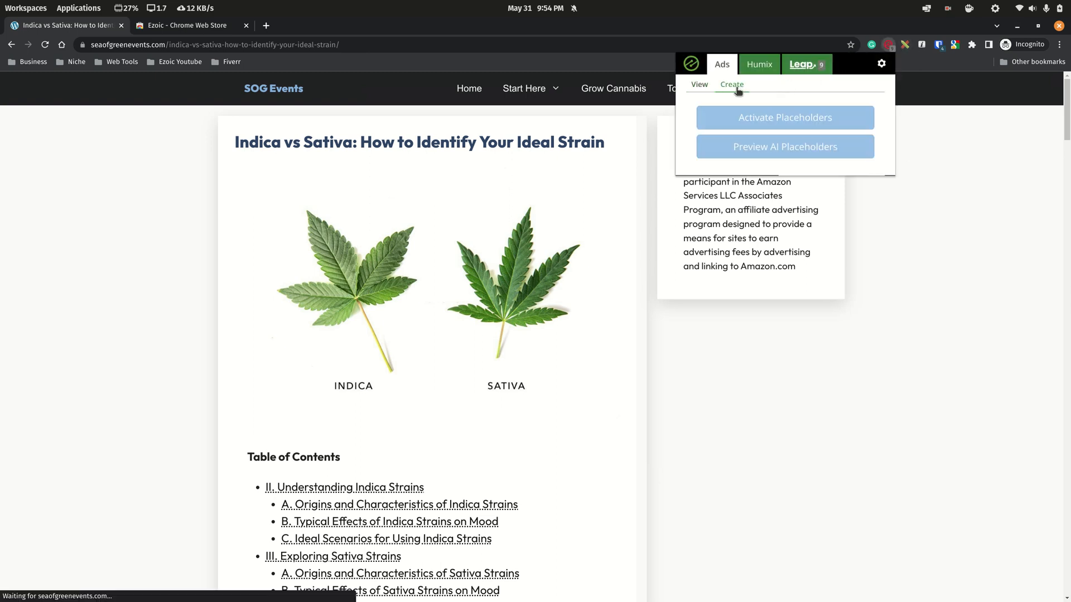
pyautogui.click(699, 85)
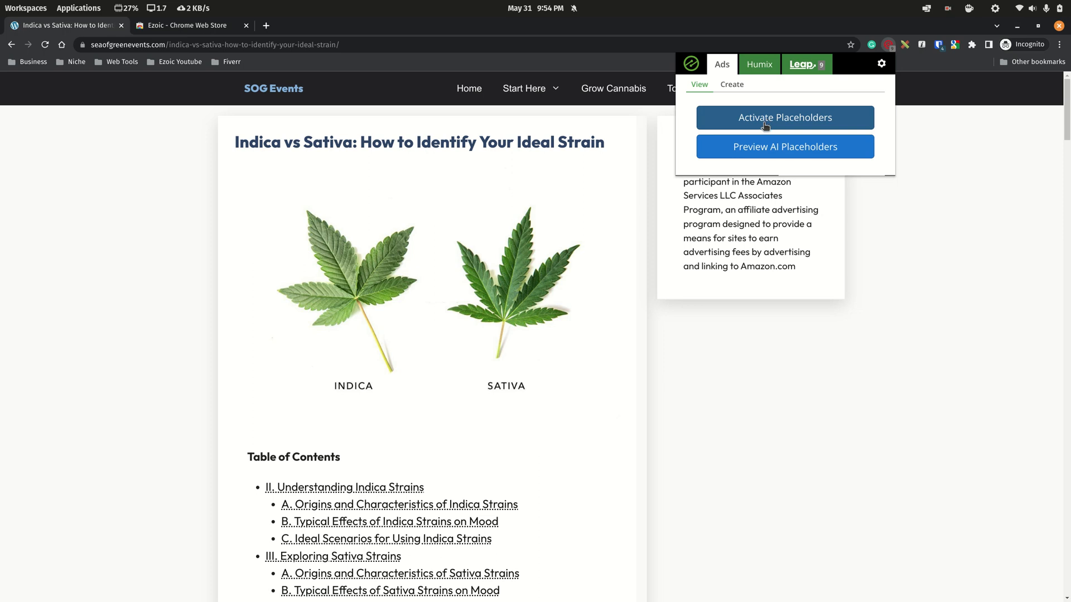
pyautogui.click(764, 124)
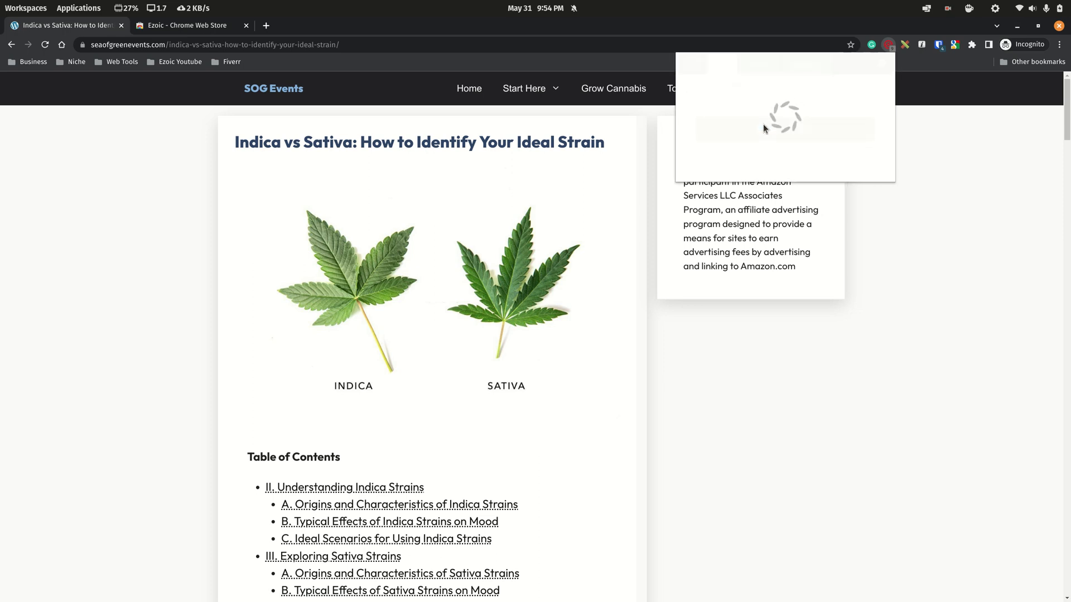
pyautogui.click(888, 44)
pyautogui.click(797, 131)
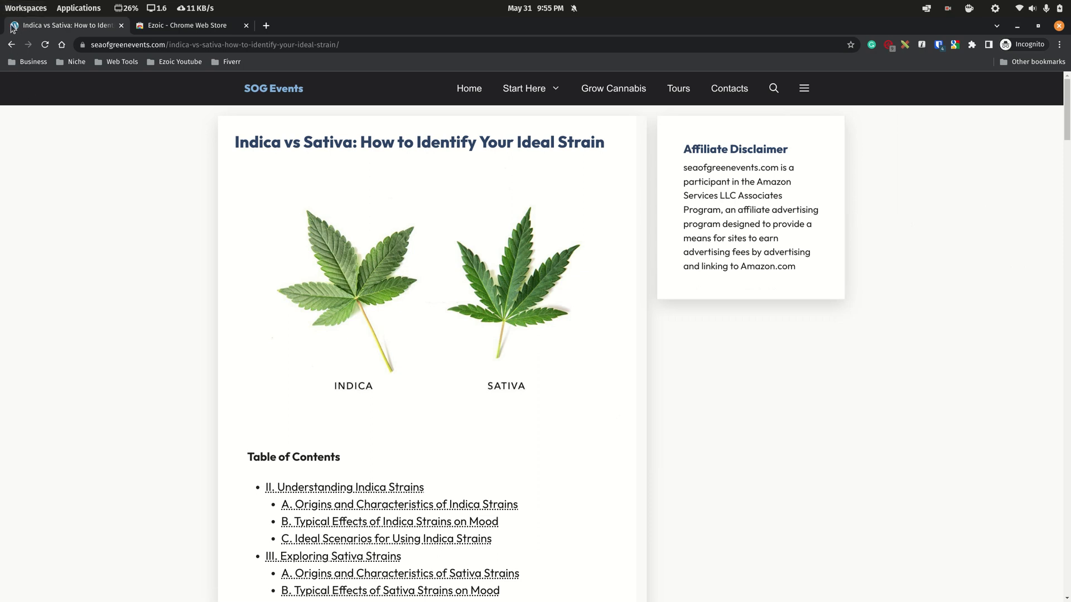
# Step: Look over the article without placeholders, and switch to the regular browser window's WordPress plugins page for SOG Events
pyautogui.scroll(-10, 459, 411)
pyautogui.scroll(5, 507, 463)
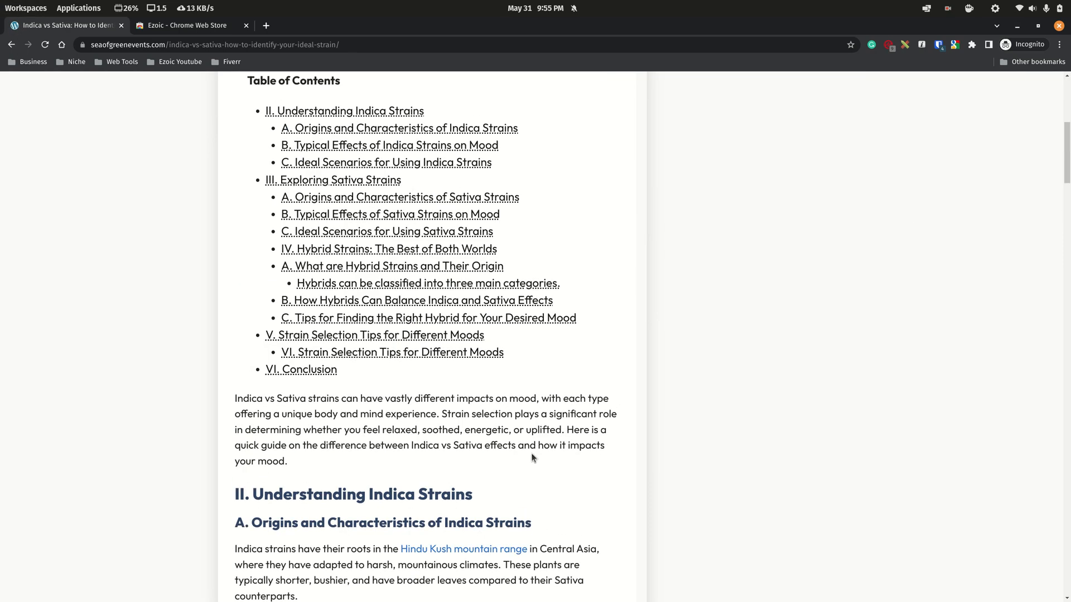
pyautogui.click(462, 589)
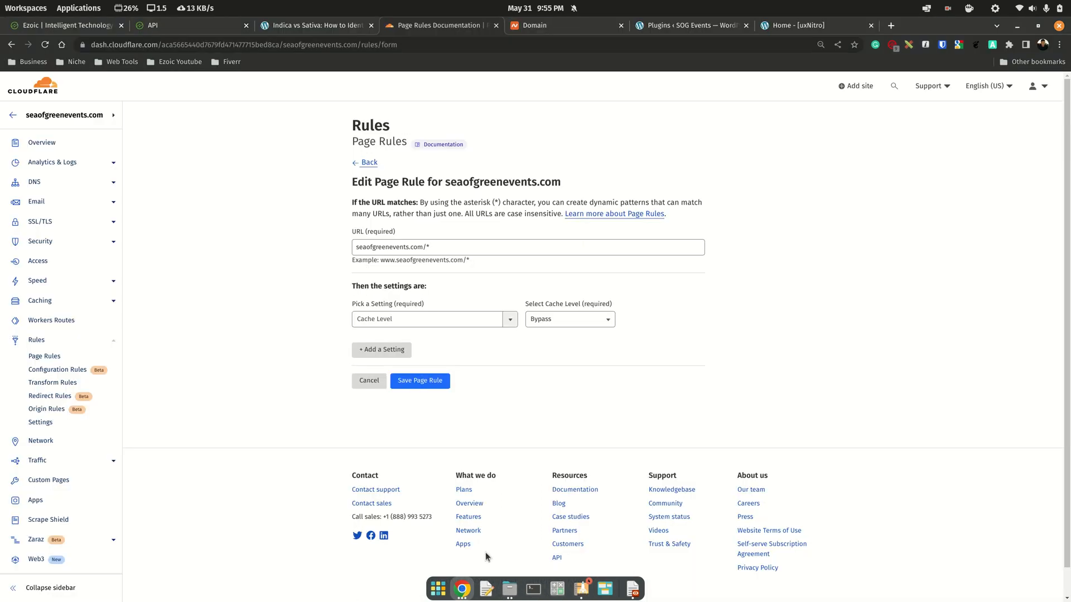
pyautogui.click(685, 26)
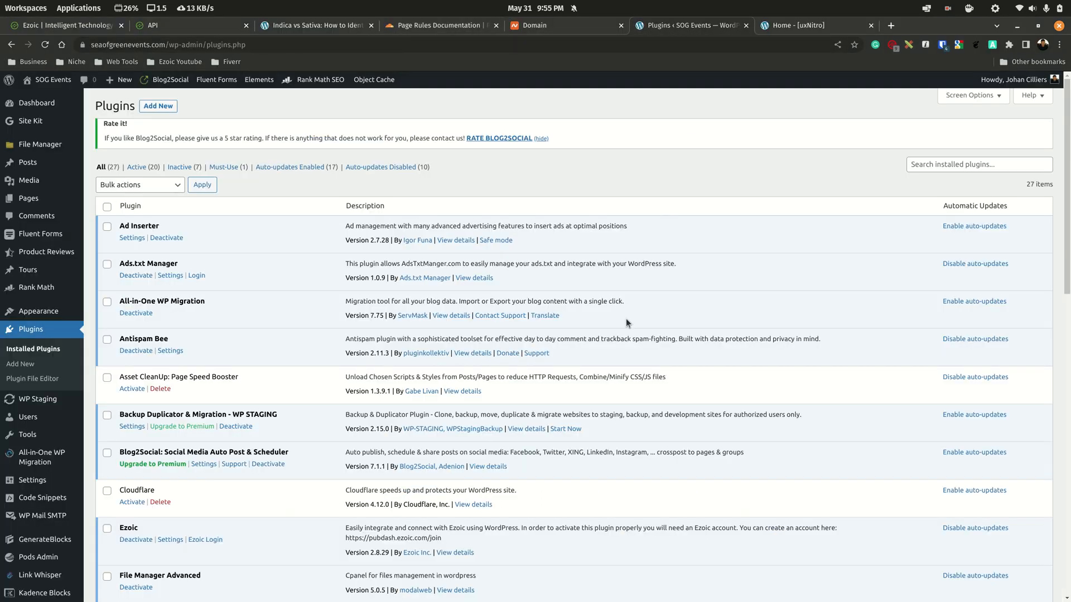